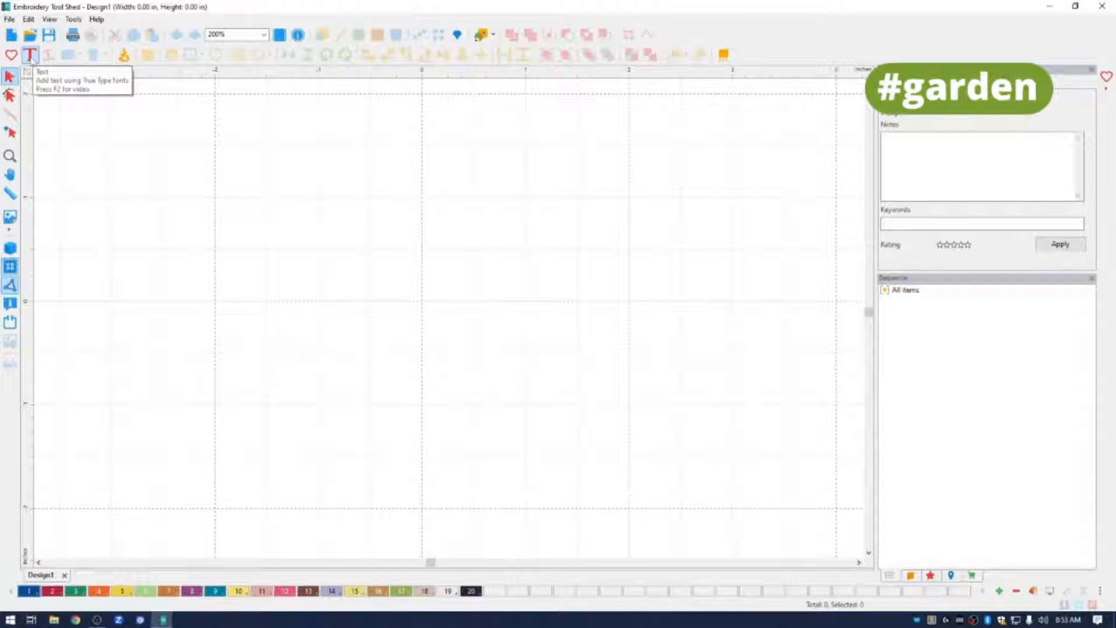
- Add the letter O as text on the design grid with a height of 2.75 in
{"action": "left_click", "coordinate": [30, 55]}
{"action": "left_click", "coordinate": [422, 294]}
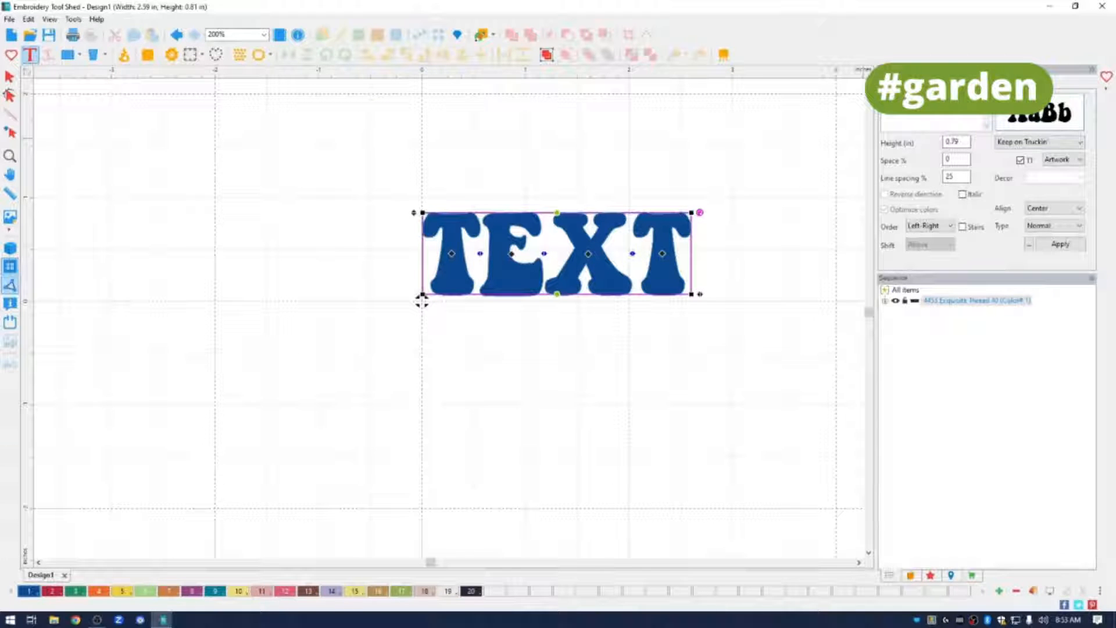
{"action": "double_click", "coordinate": [956, 141]}
{"action": "type", "text": "2.5"}
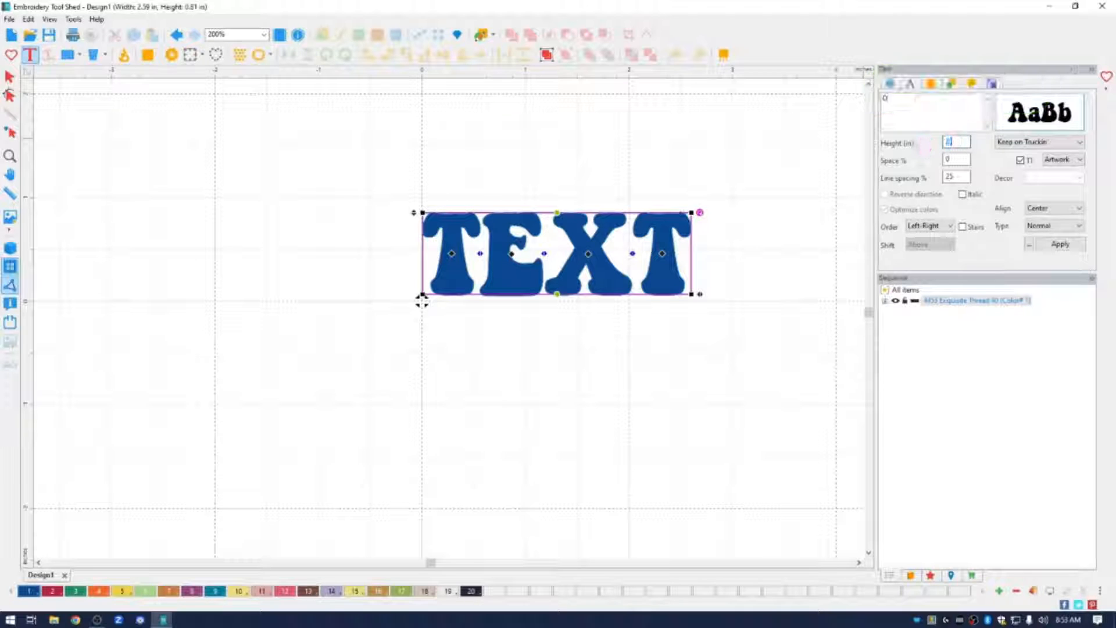
{"action": "left_click", "coordinate": [1060, 245]}
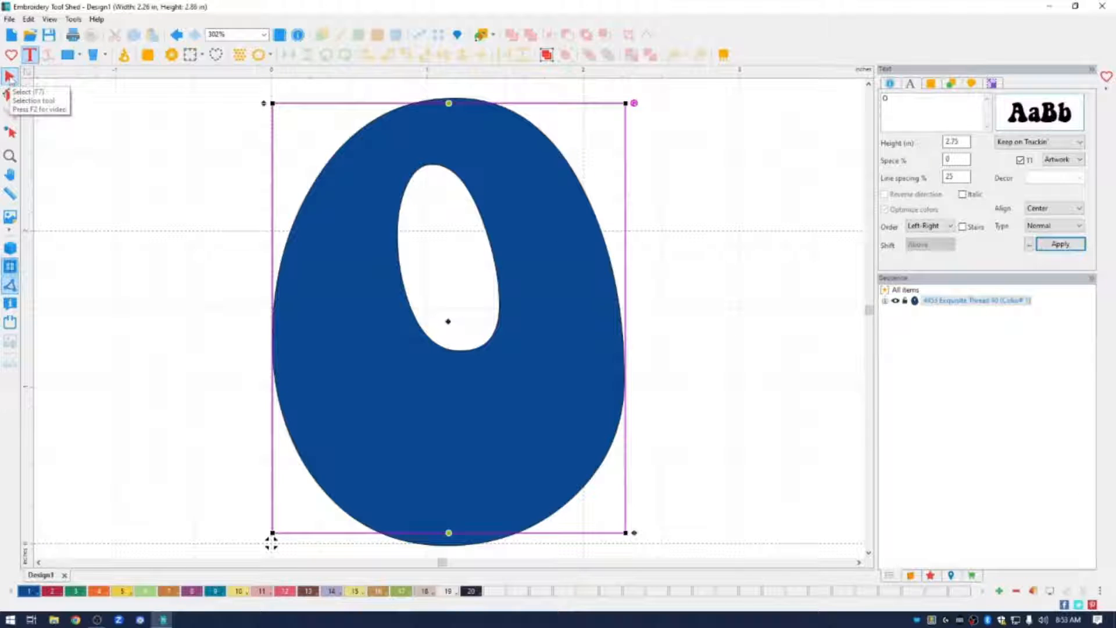
- Convert the letter O to an appliqué and set the appliqué type to Vinyl
{"action": "left_click", "coordinate": [9, 77]}
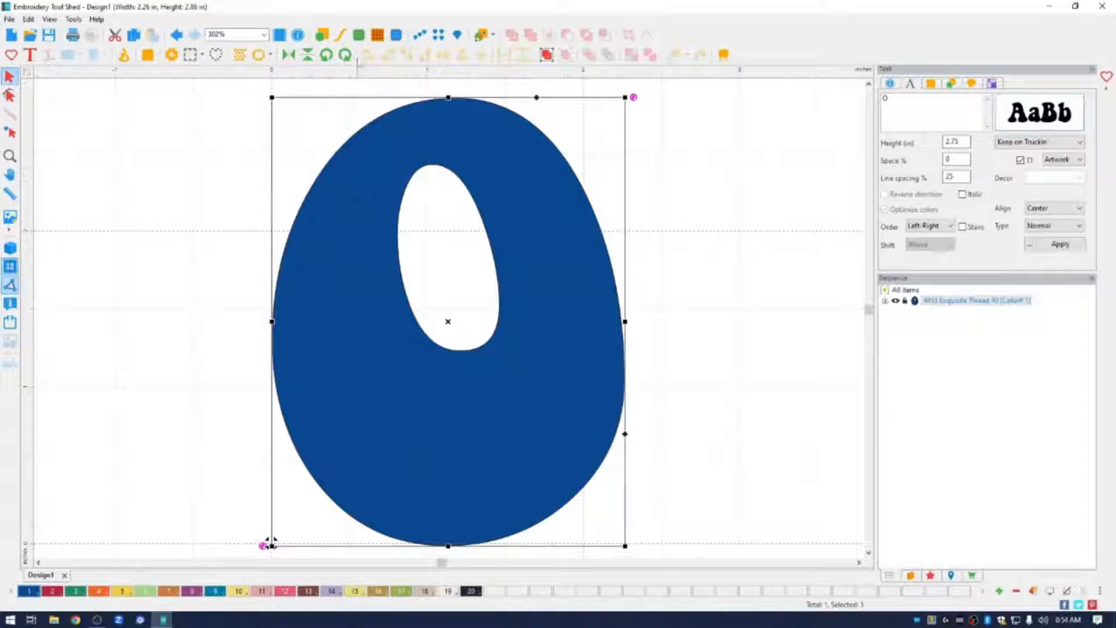
{"action": "left_click", "coordinate": [361, 36]}
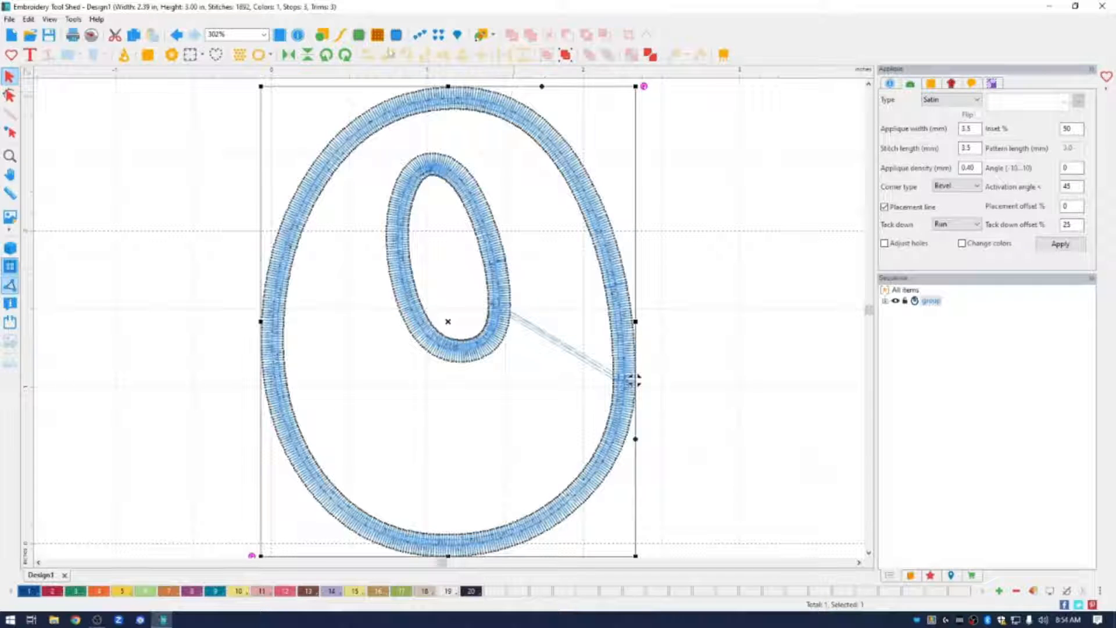
{"action": "left_click", "coordinate": [896, 112]}
{"action": "left_click", "coordinate": [975, 100]}
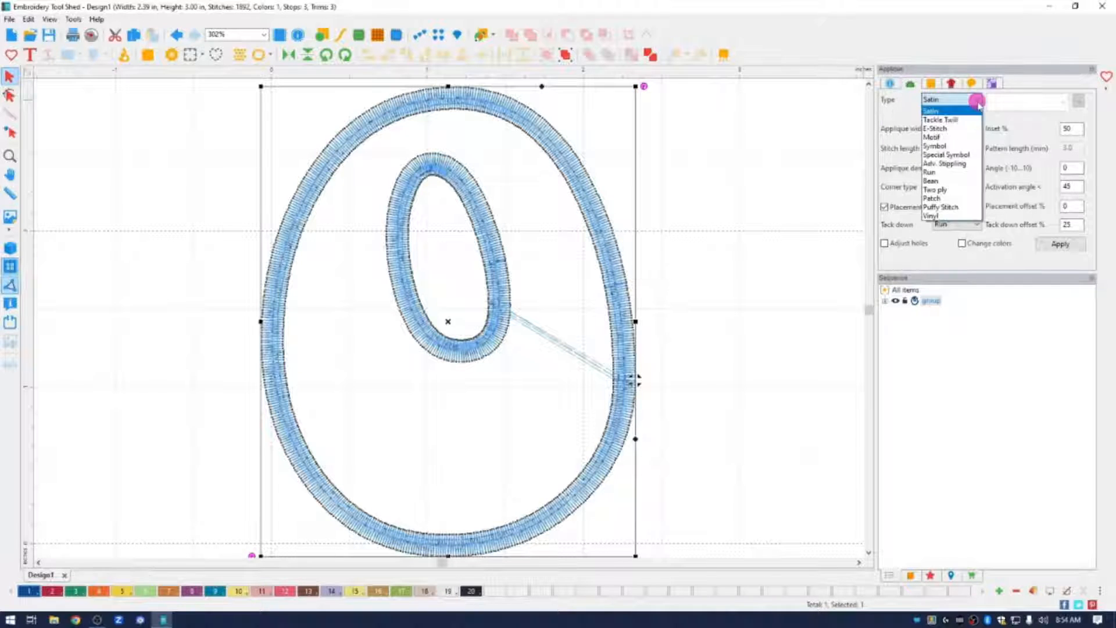
{"action": "left_click", "coordinate": [942, 215]}
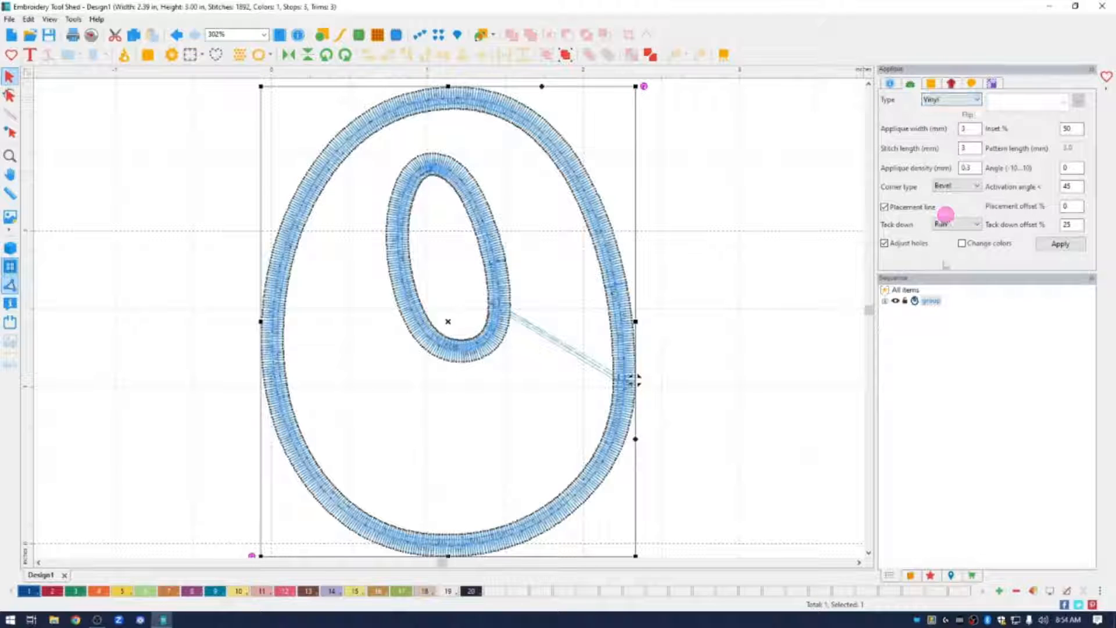
{"action": "left_click", "coordinate": [1060, 246]}
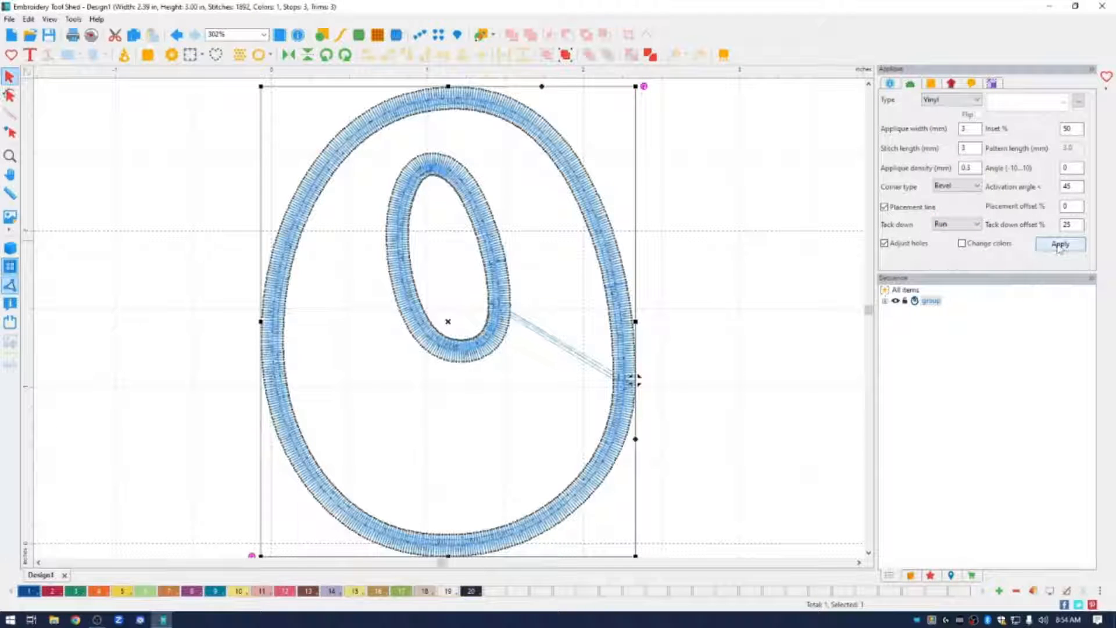
{"action": "left_click", "coordinate": [1059, 245]}
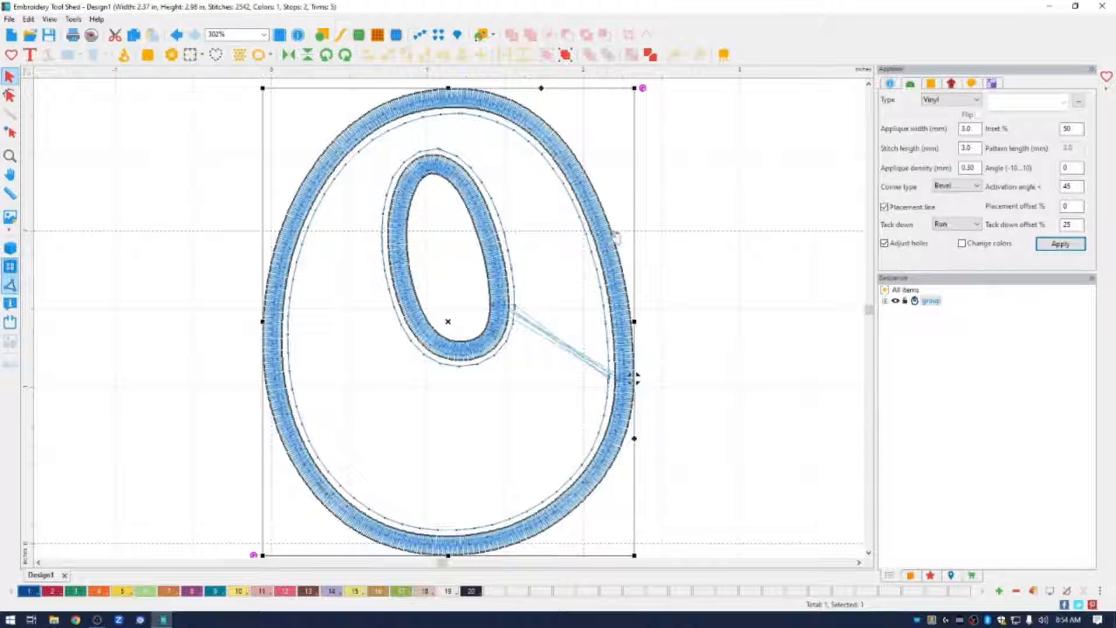
- Create a single outline around the vinyl appliqué at a distance of 0.15 in
{"action": "right_click", "coordinate": [622, 289]}
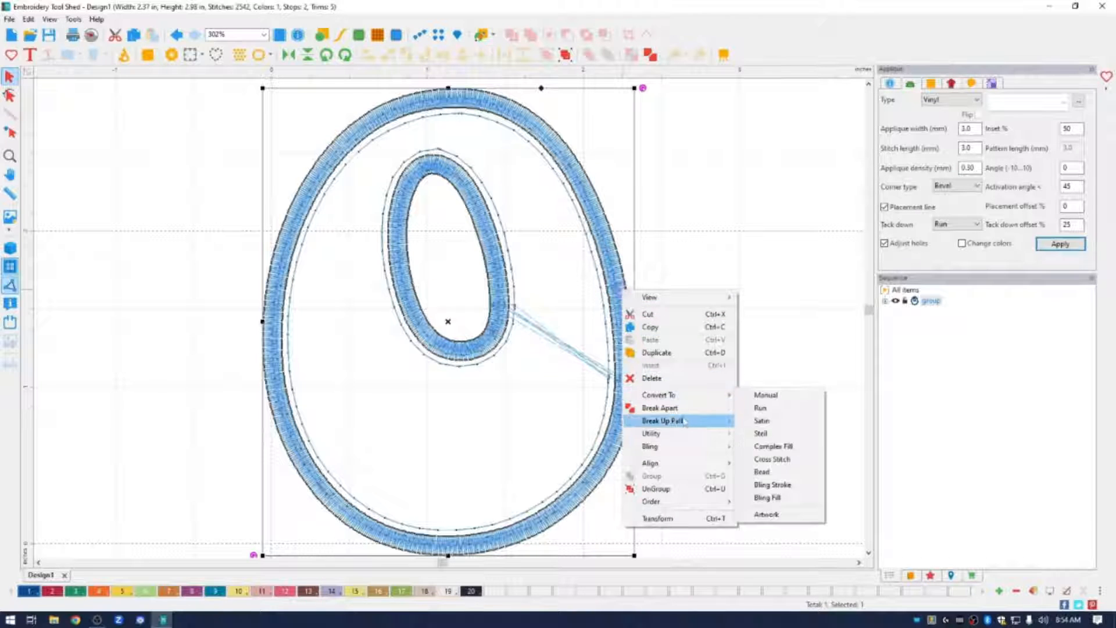
{"action": "mouse_move", "coordinate": [673, 439]}
{"action": "left_click", "coordinate": [764, 435]}
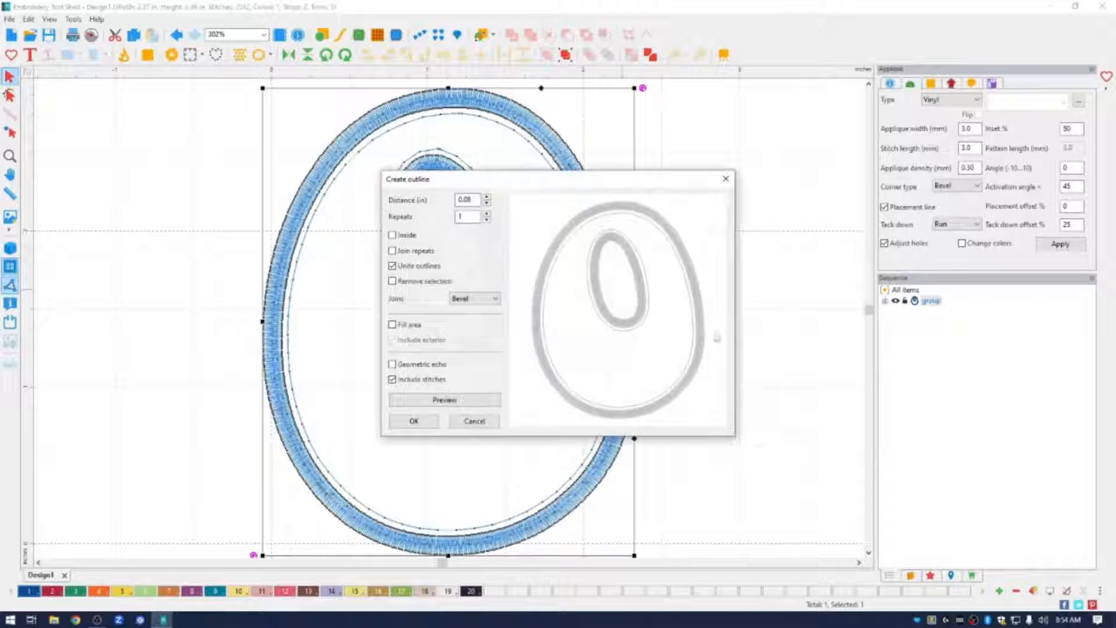
{"action": "double_click", "coordinate": [475, 200]}
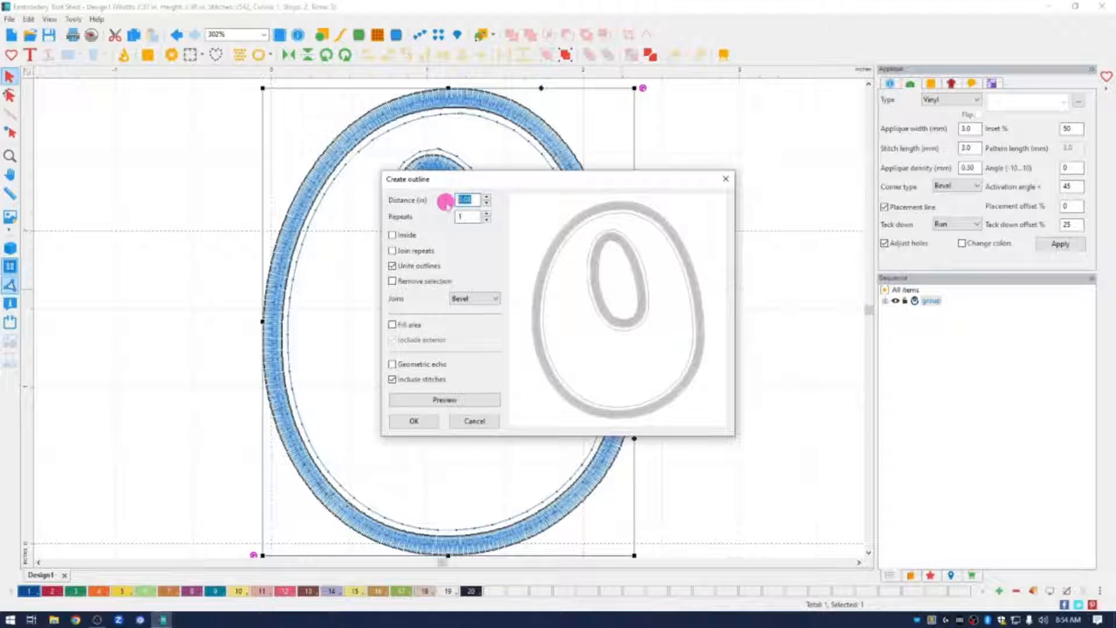
{"action": "key", "text": "BackSpace"}
{"action": "type", "text": ".15"}
{"action": "left_click", "coordinate": [422, 424]}
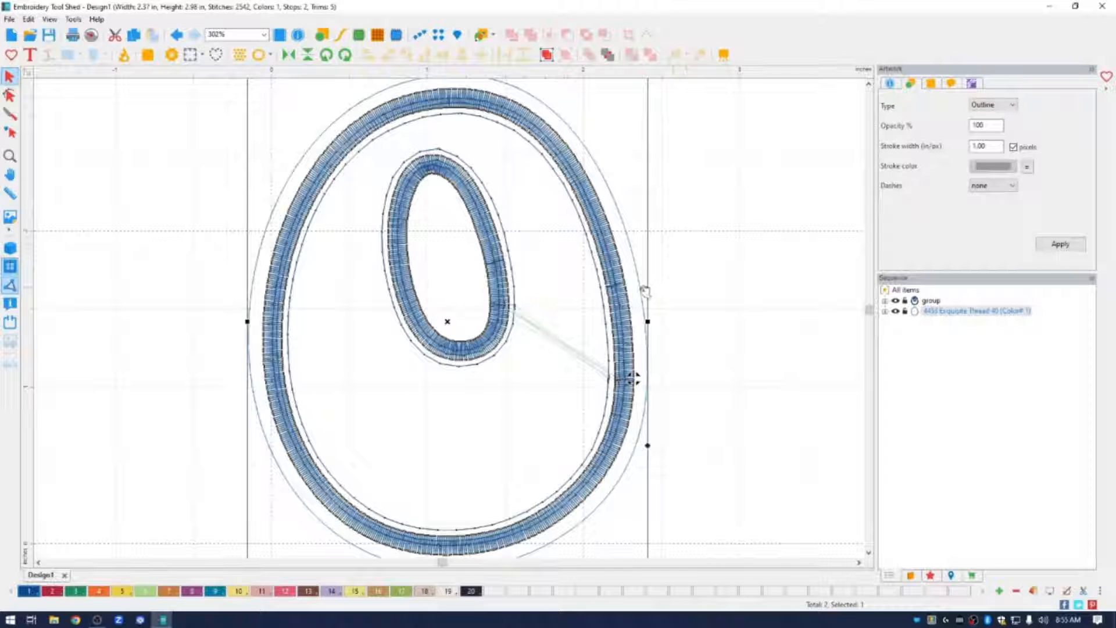
- Convert the new outline around the appliqué to a run stitch
{"action": "left_click", "coordinate": [264, 34]}
{"action": "left_click", "coordinate": [233, 64]}
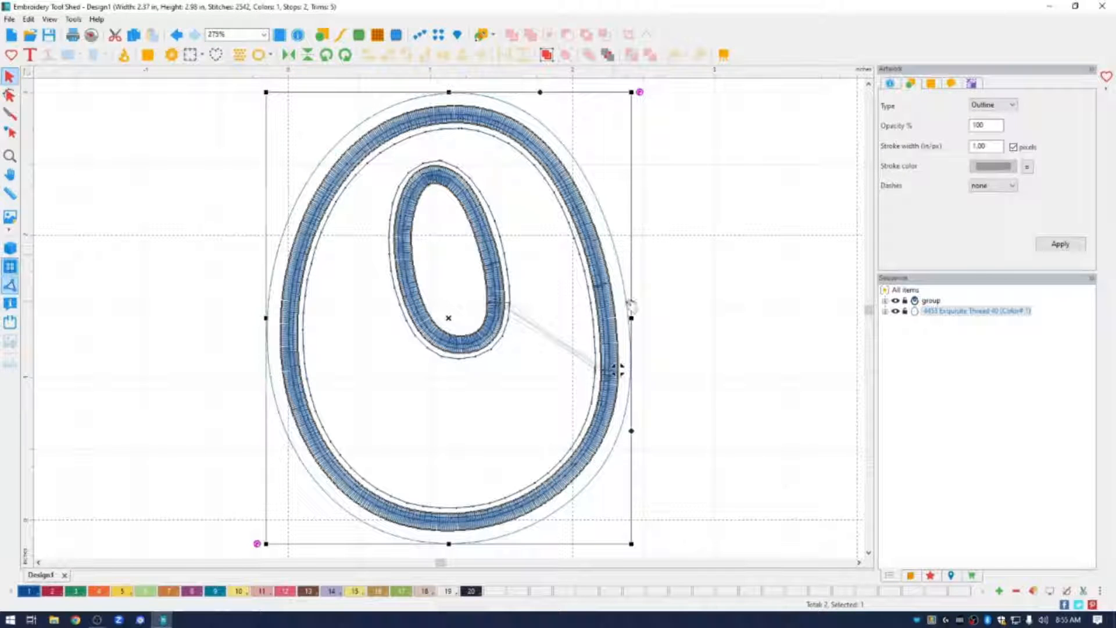
{"action": "right_click", "coordinate": [627, 303]}
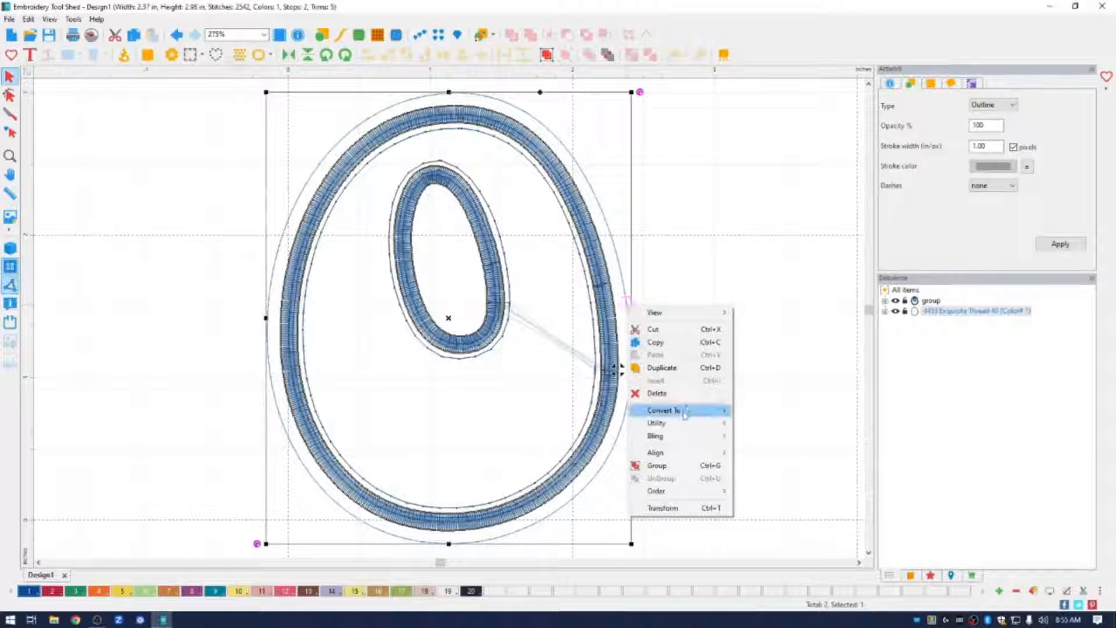
{"action": "mouse_move", "coordinate": [697, 414]}
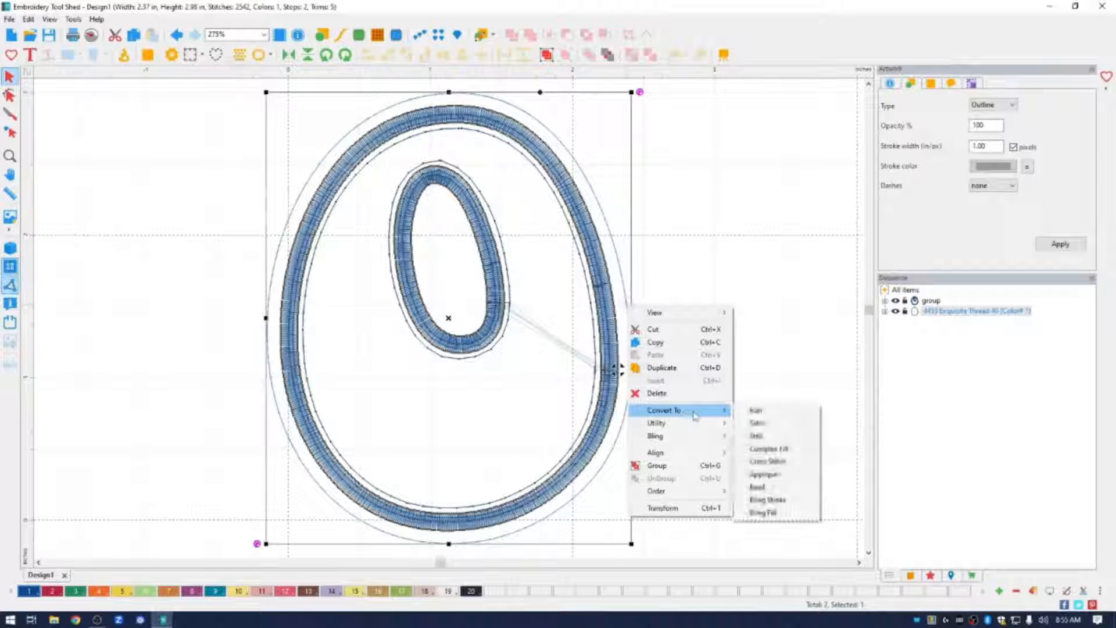
{"action": "left_click", "coordinate": [773, 411]}
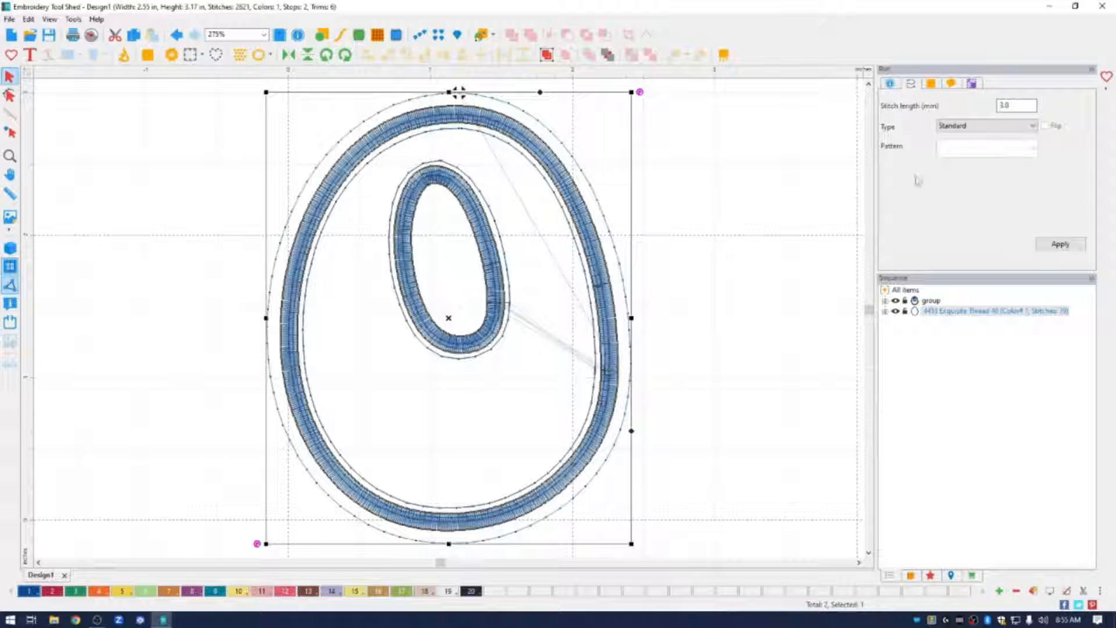
- Set the outer run stitch's type to Bean and assign it thread color 2, Cranberry
{"action": "left_click", "coordinate": [912, 127]}
{"action": "left_click", "coordinate": [1033, 125]}
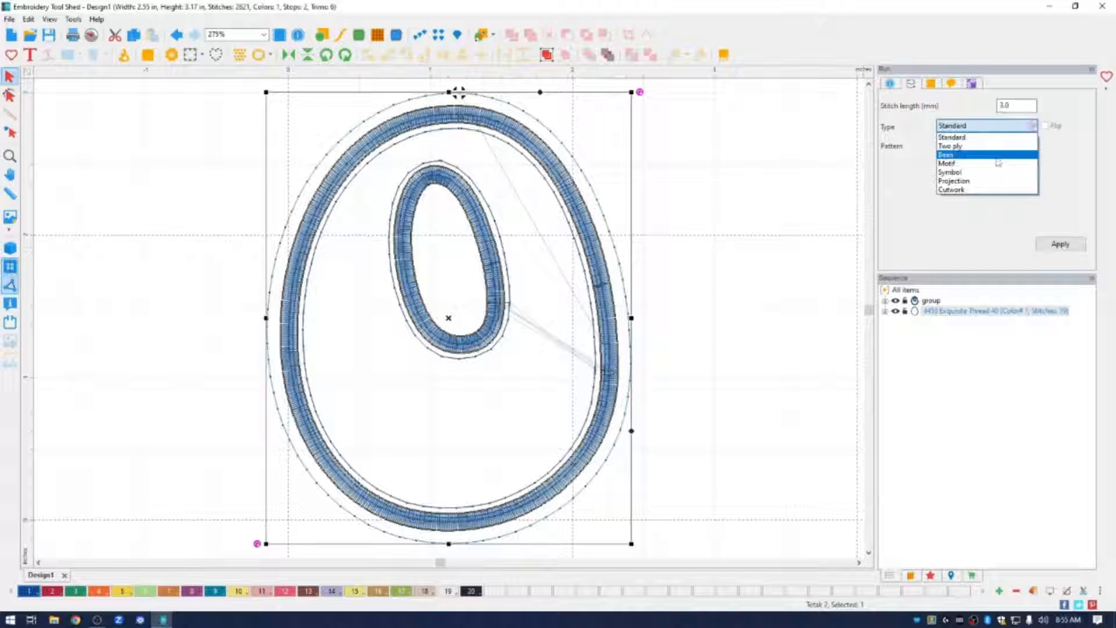
{"action": "left_click", "coordinate": [998, 155]}
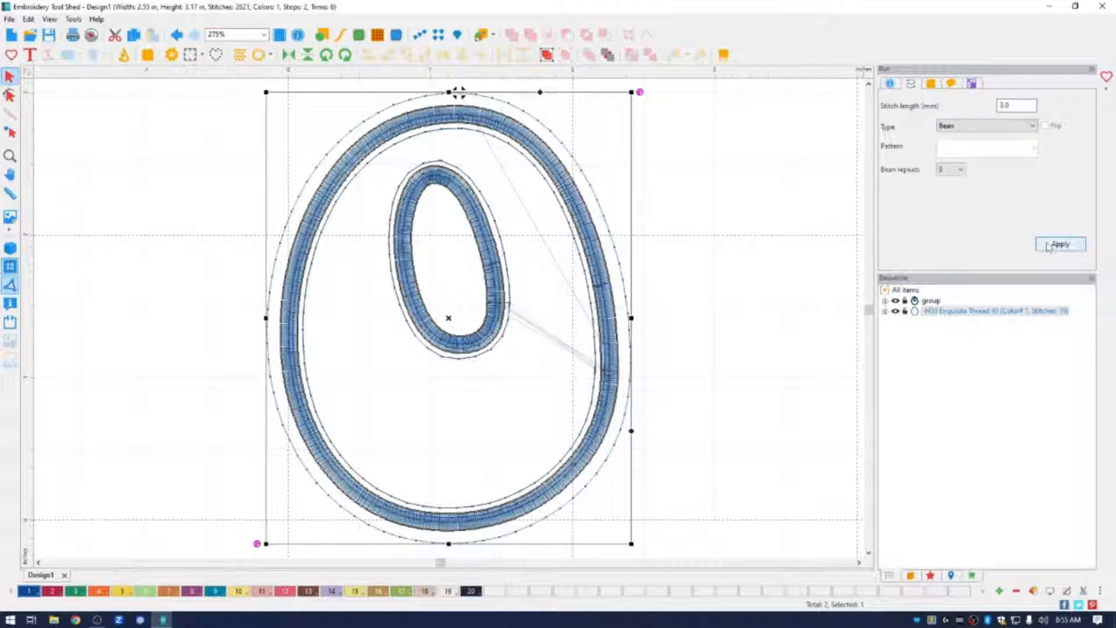
{"action": "left_click", "coordinate": [1049, 247]}
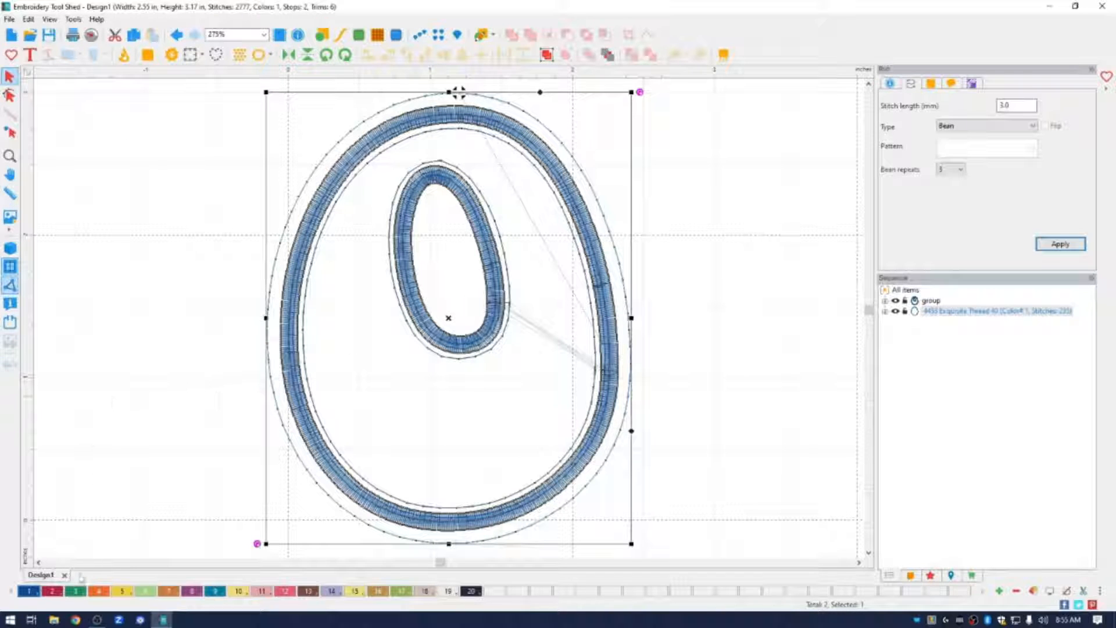
{"action": "left_click", "coordinate": [52, 593]}
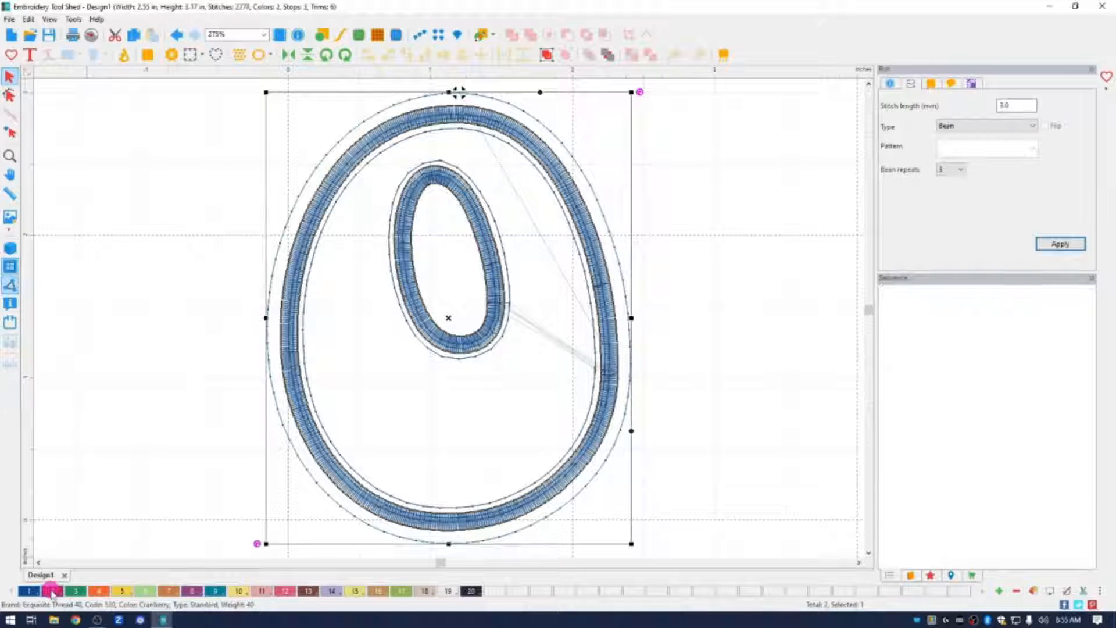
{"action": "left_click", "coordinate": [717, 278]}
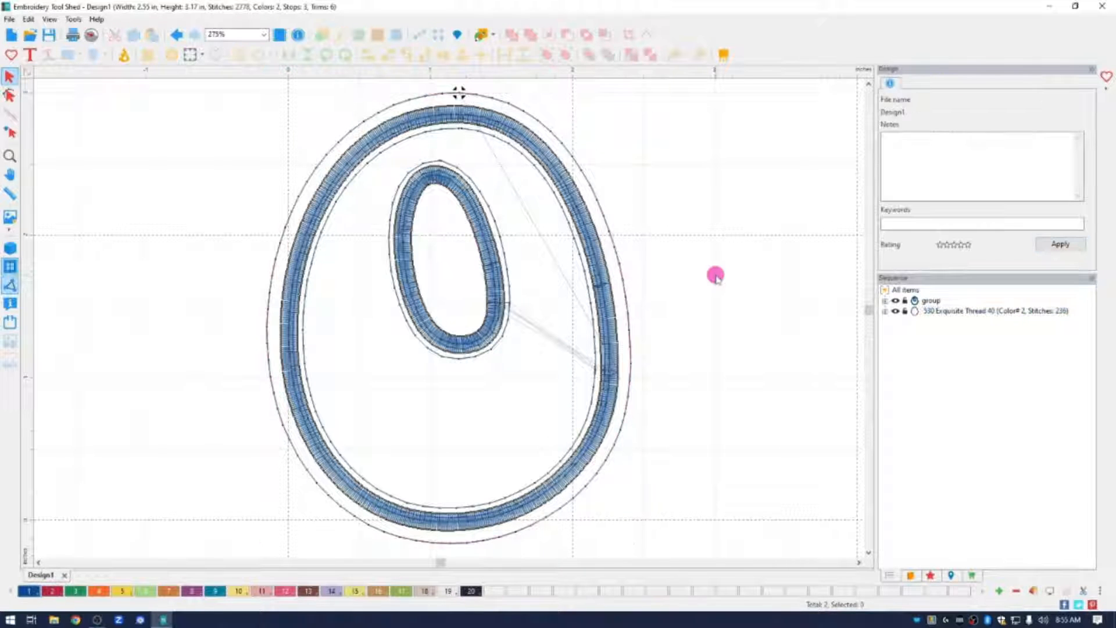
- Create an outline around the Cranberry bean stitch at a distance of 0.08 in
{"action": "left_click", "coordinate": [624, 277]}
{"action": "right_click", "coordinate": [619, 257]}
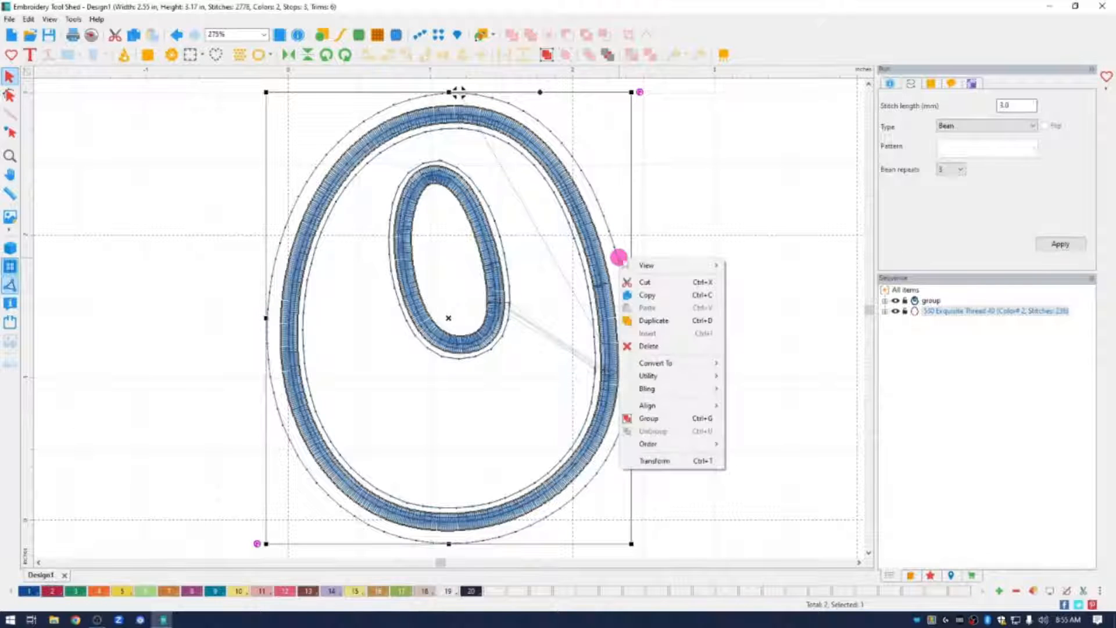
{"action": "mouse_move", "coordinate": [682, 379]}
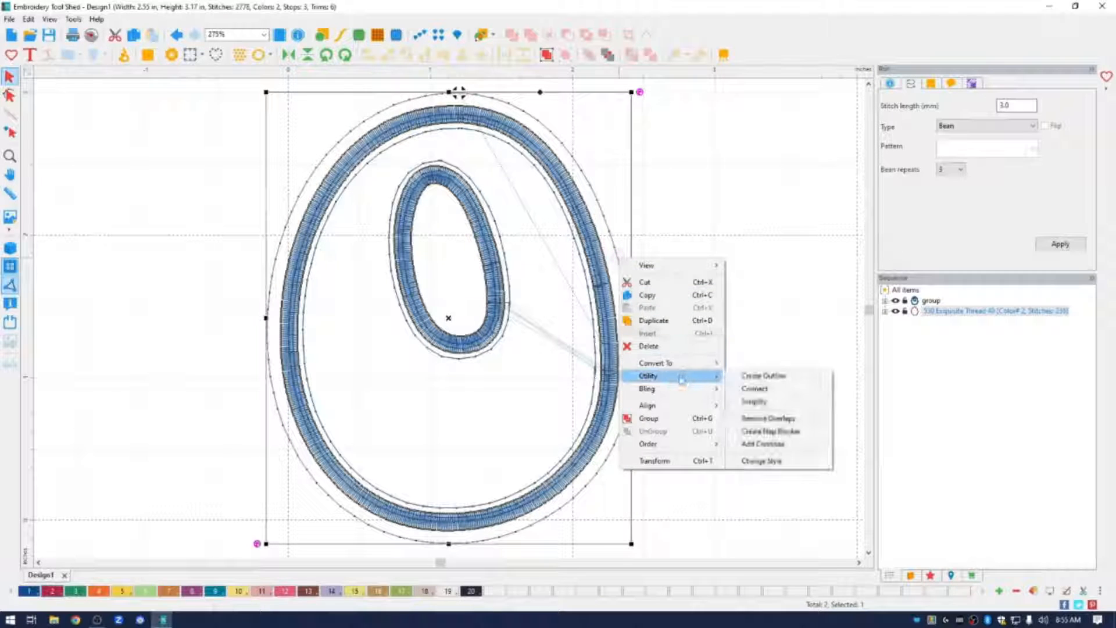
{"action": "left_click", "coordinate": [745, 375]}
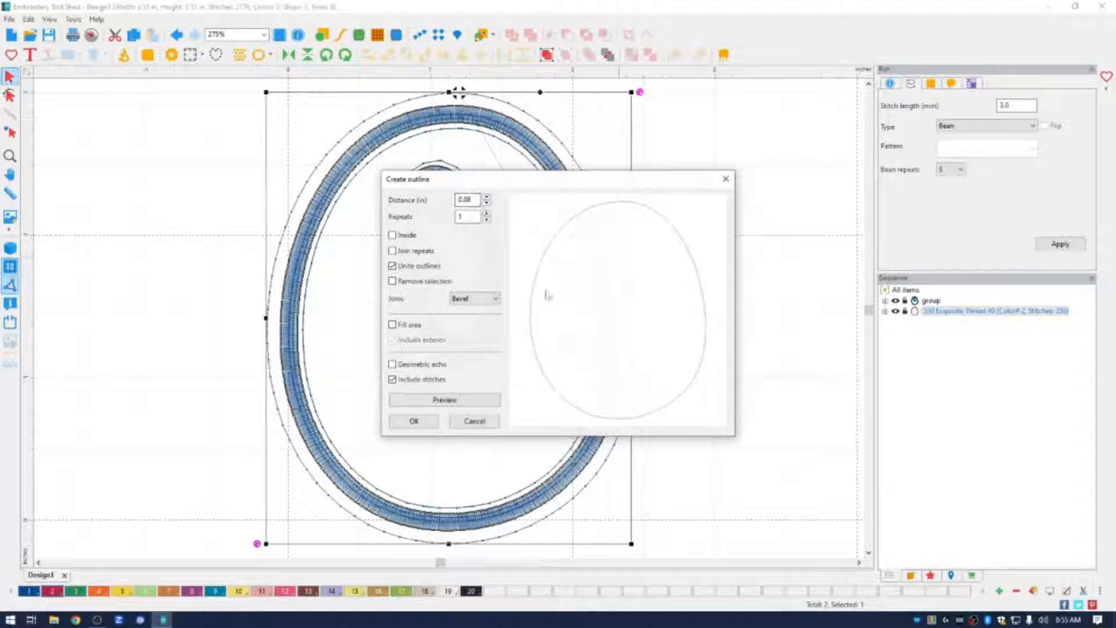
{"action": "left_click", "coordinate": [419, 421]}
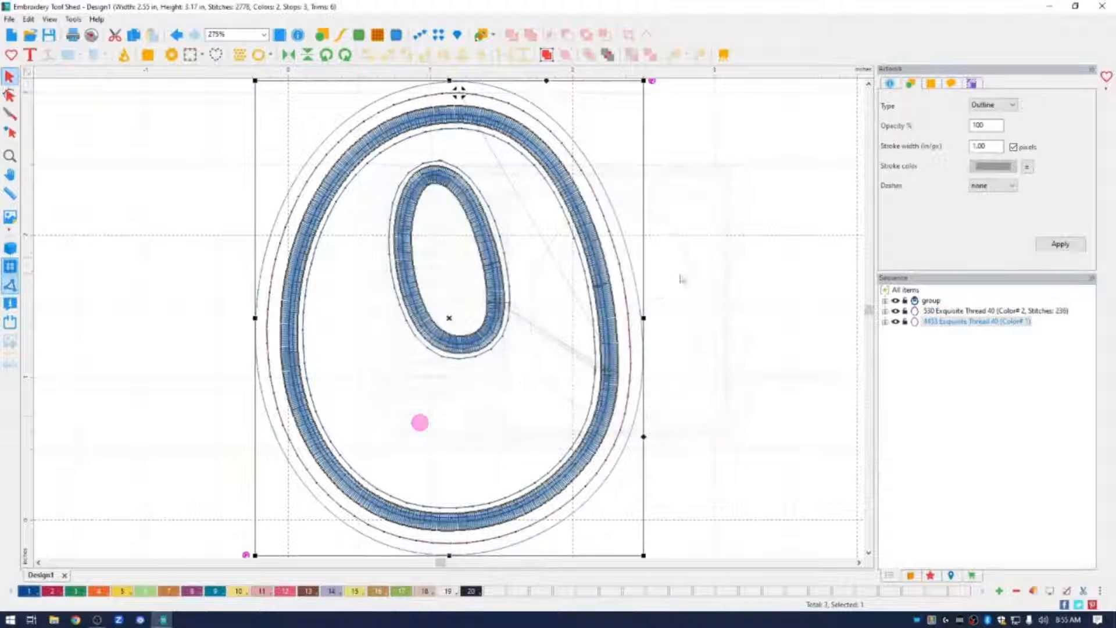
- Convert the outermost outline to a Standard run stitch and assign it thread color 3
{"action": "right_click", "coordinate": [643, 307]}
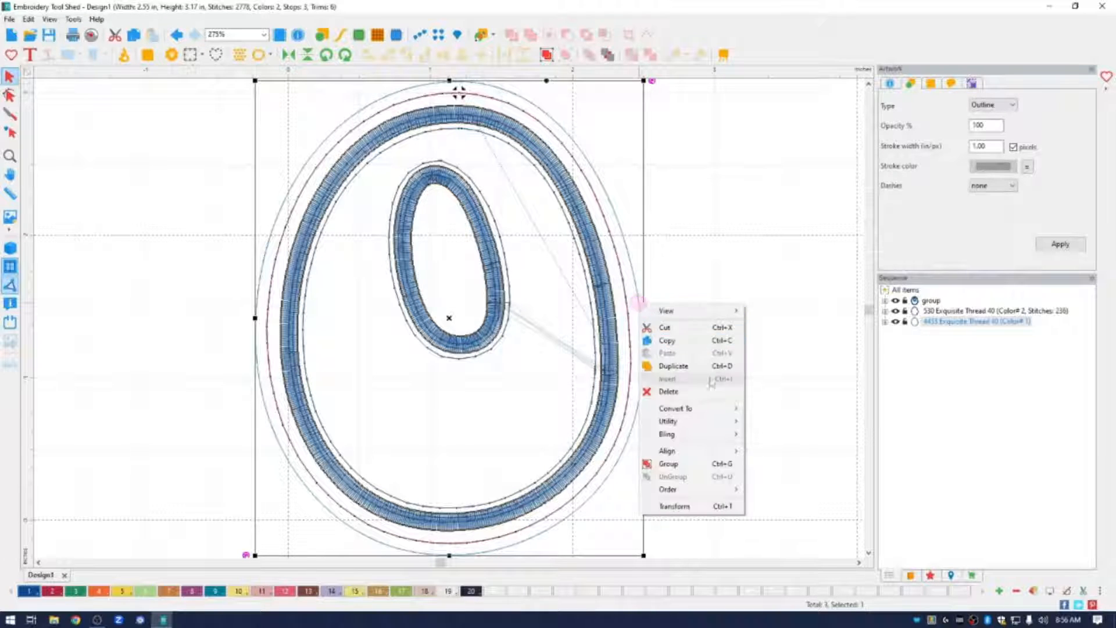
{"action": "mouse_move", "coordinate": [693, 410]}
{"action": "left_click", "coordinate": [774, 411]}
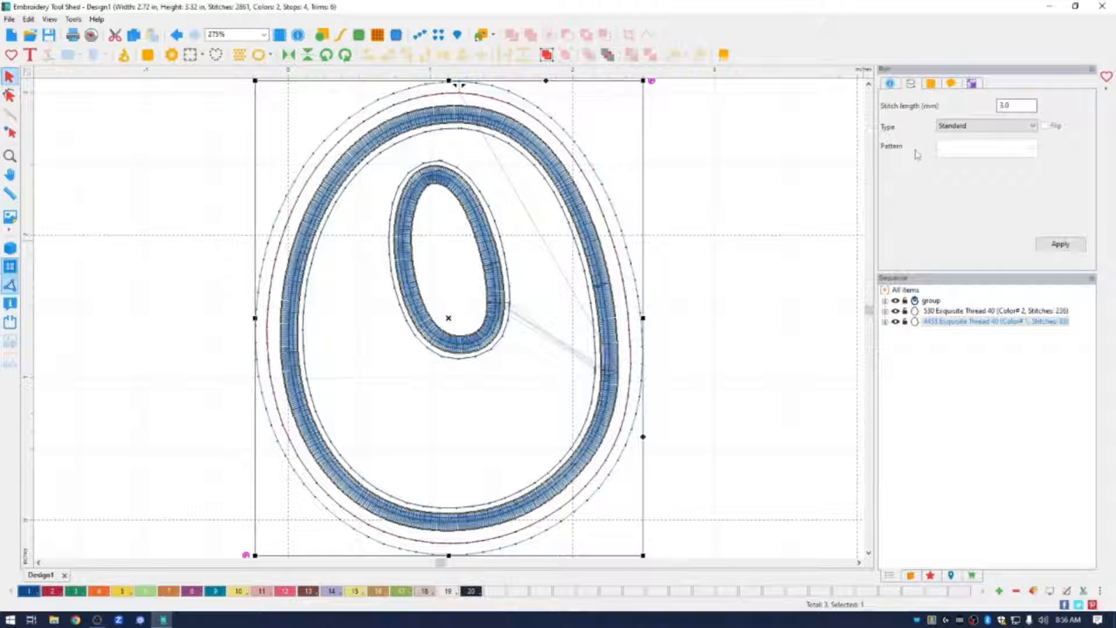
{"action": "left_click", "coordinate": [912, 127]}
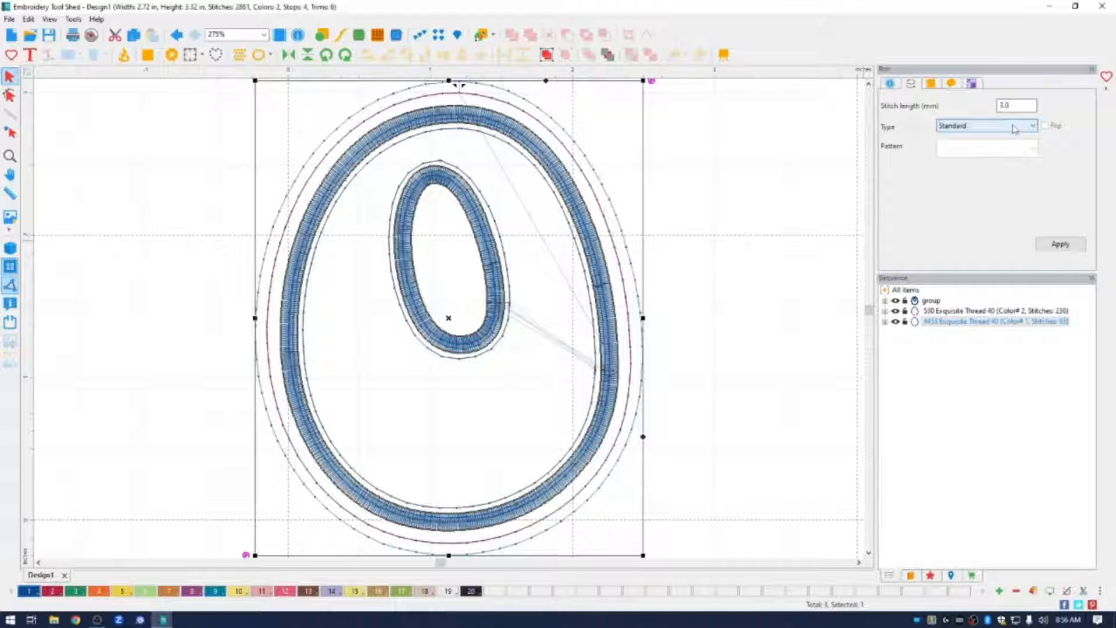
{"action": "left_click", "coordinate": [1057, 245]}
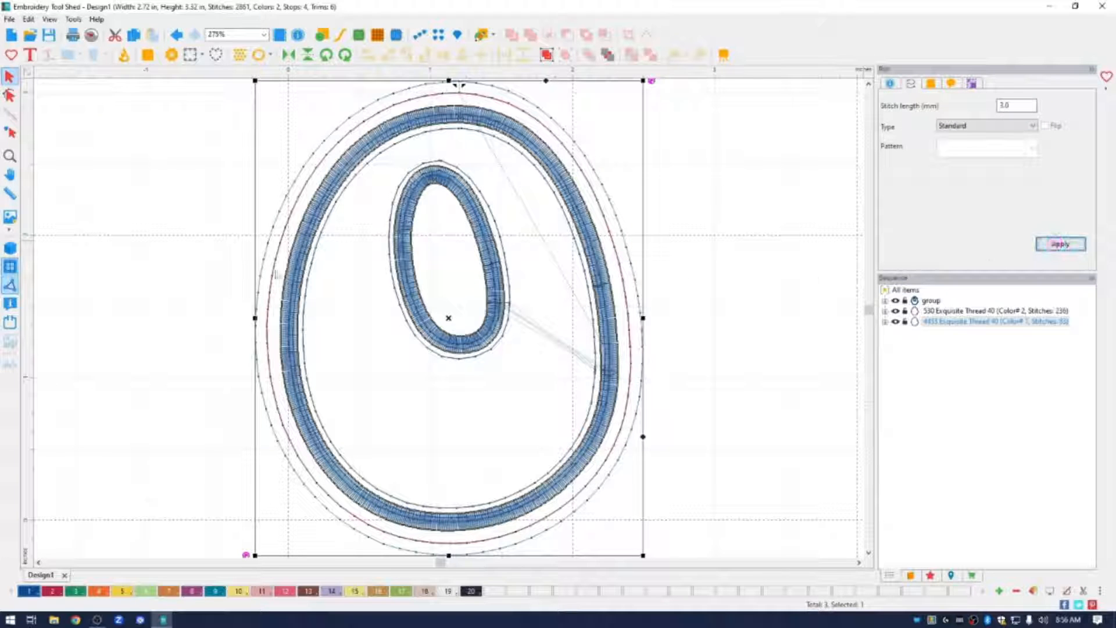
{"action": "left_click", "coordinate": [76, 591]}
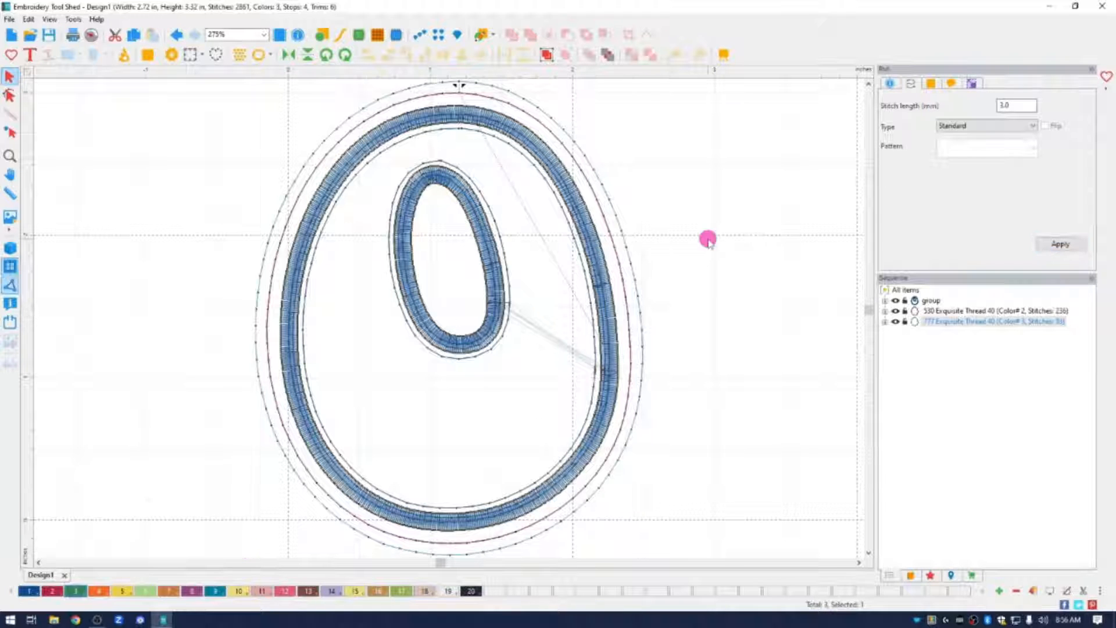
{"action": "left_click", "coordinate": [707, 239]}
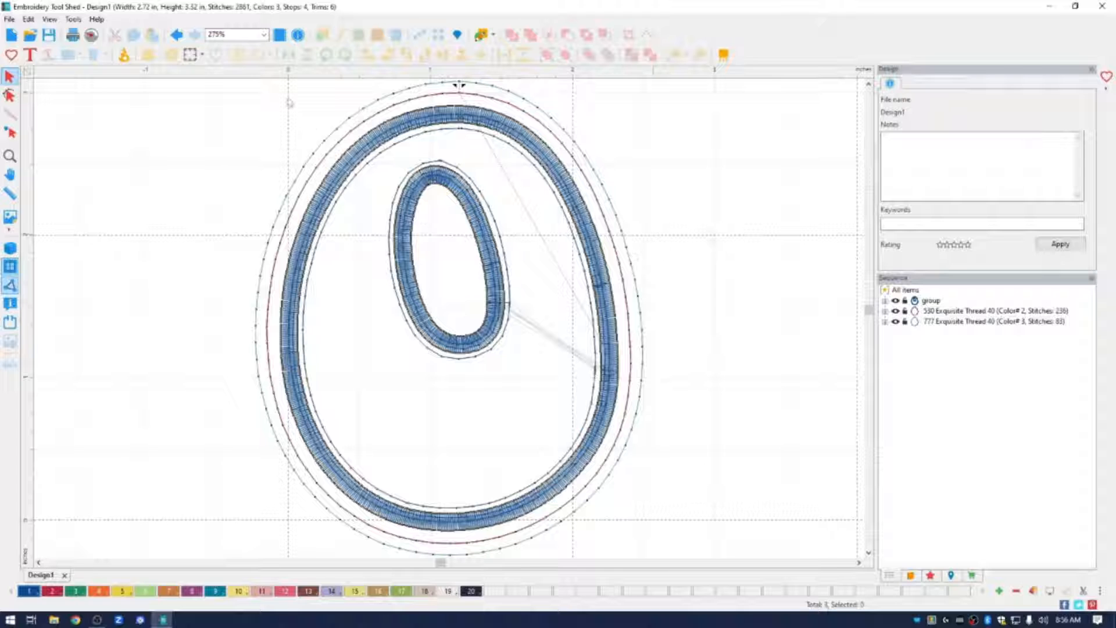
- Create another outline around the outermost color 3 run stitch at a distance of 0.08 in
{"action": "left_click", "coordinate": [264, 36]}
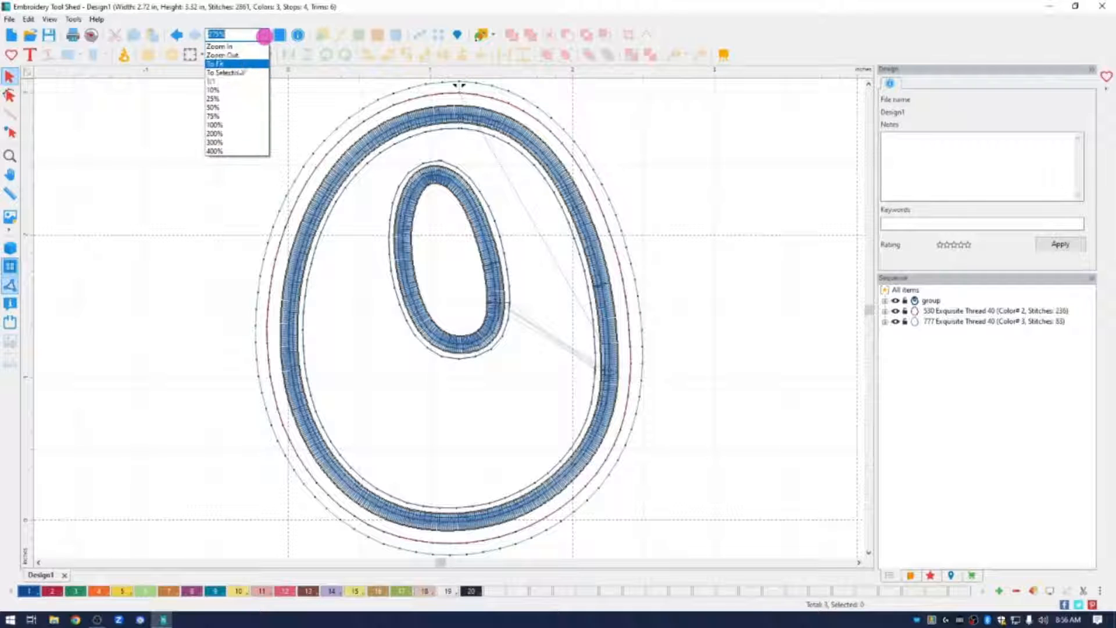
{"action": "left_click", "coordinate": [232, 63]}
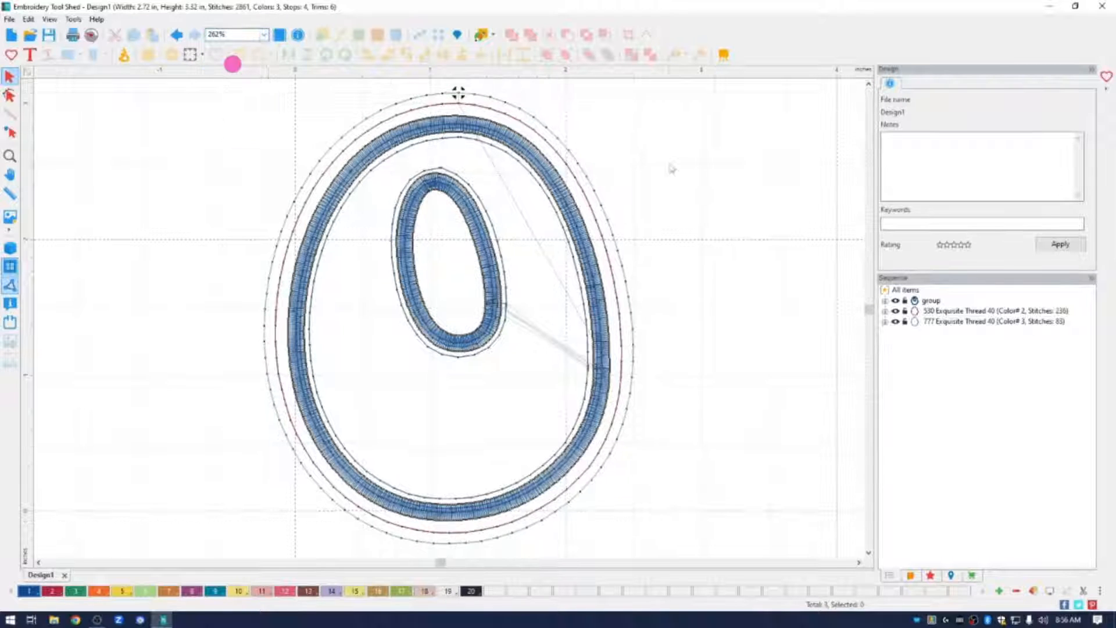
{"action": "left_click", "coordinate": [623, 258]}
{"action": "right_click", "coordinate": [621, 258]}
{"action": "mouse_move", "coordinate": [696, 361]}
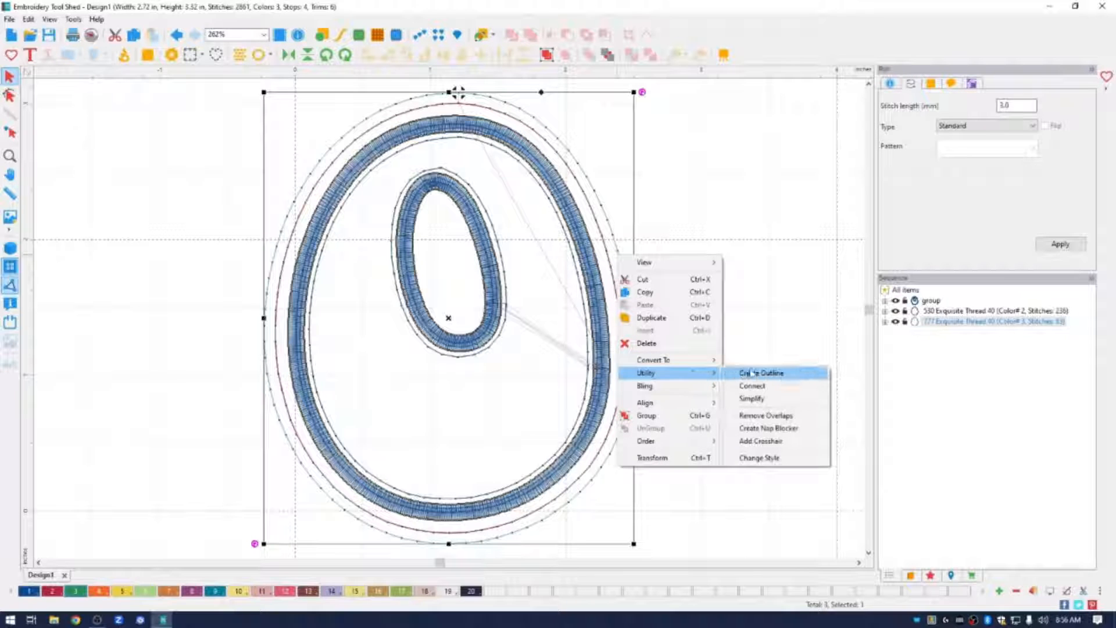
{"action": "left_click", "coordinate": [753, 373]}
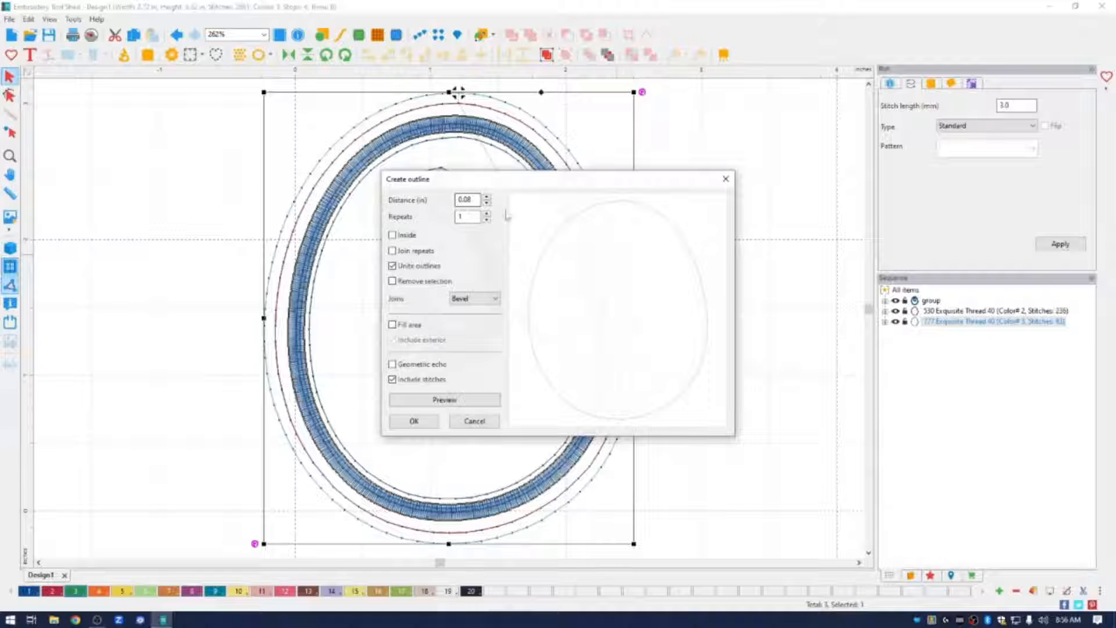
{"action": "left_click", "coordinate": [414, 421]}
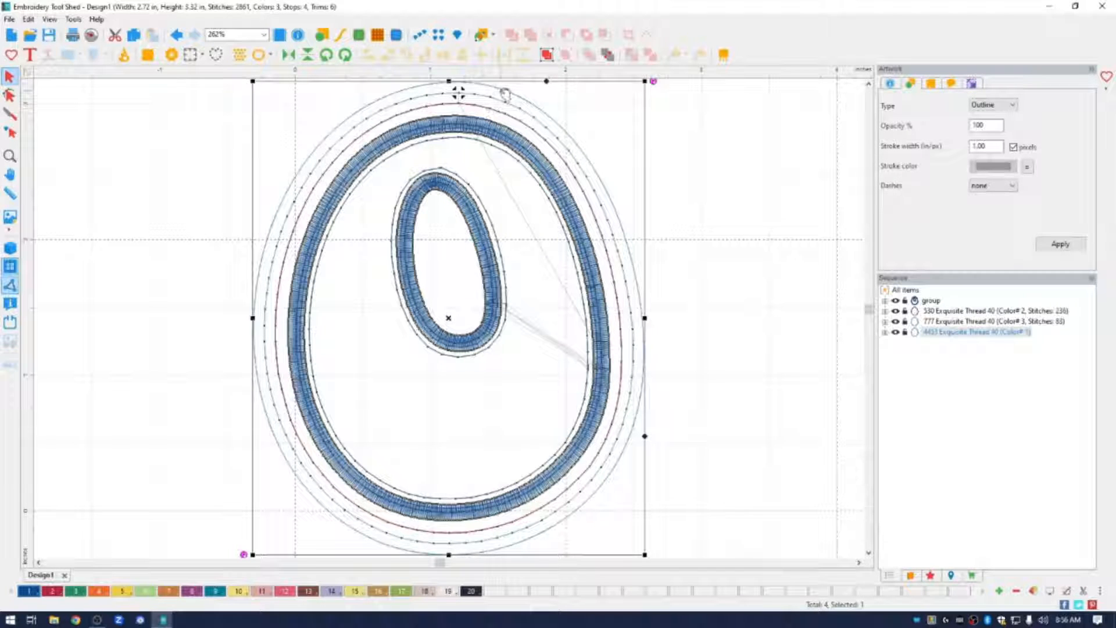
- Convert the new outermost outline to a bead ring stroke around the letter
{"action": "left_click", "coordinate": [420, 36]}
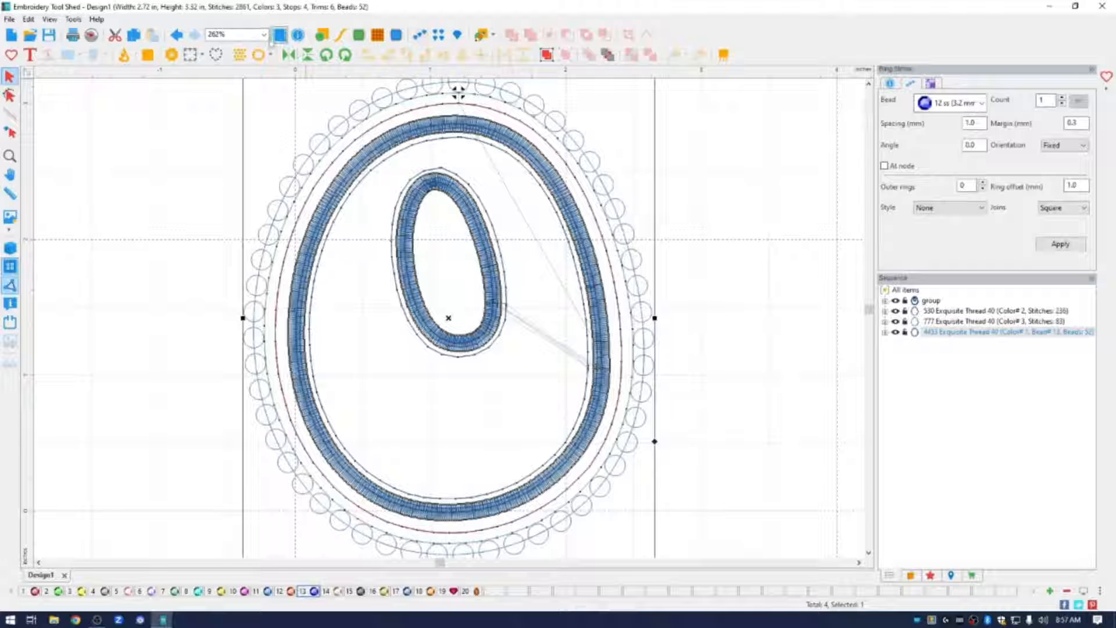
{"action": "left_click", "coordinate": [264, 34]}
{"action": "left_click", "coordinate": [244, 64]}
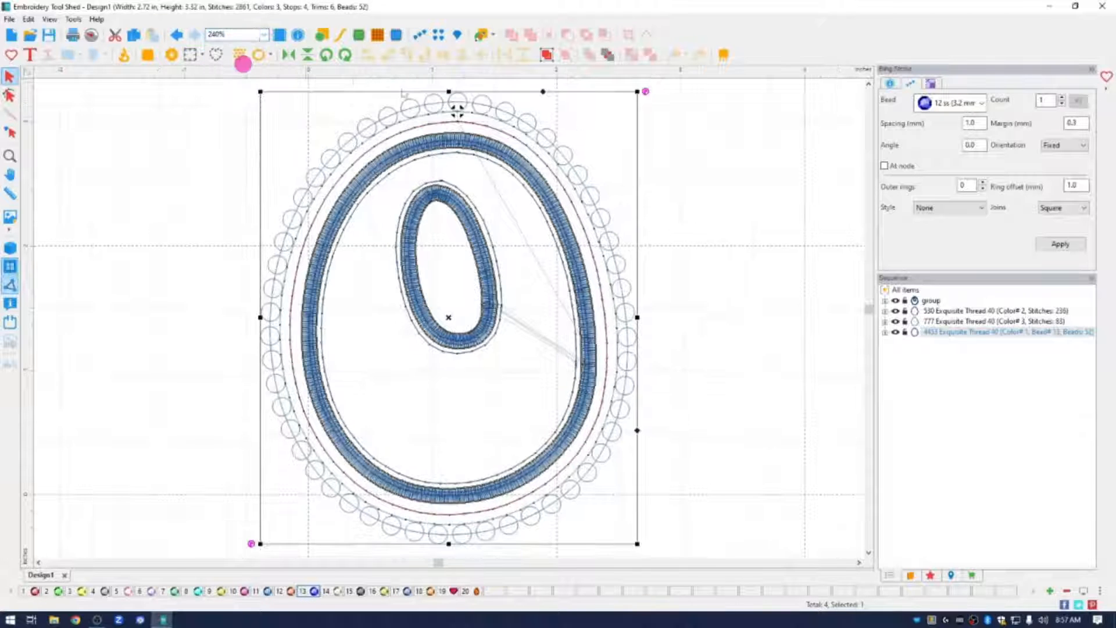
- Set the ring stroke's bead to the orange 10 ss (2.9 mm) and its spacing to 1.5 mm
{"action": "left_click", "coordinate": [895, 107]}
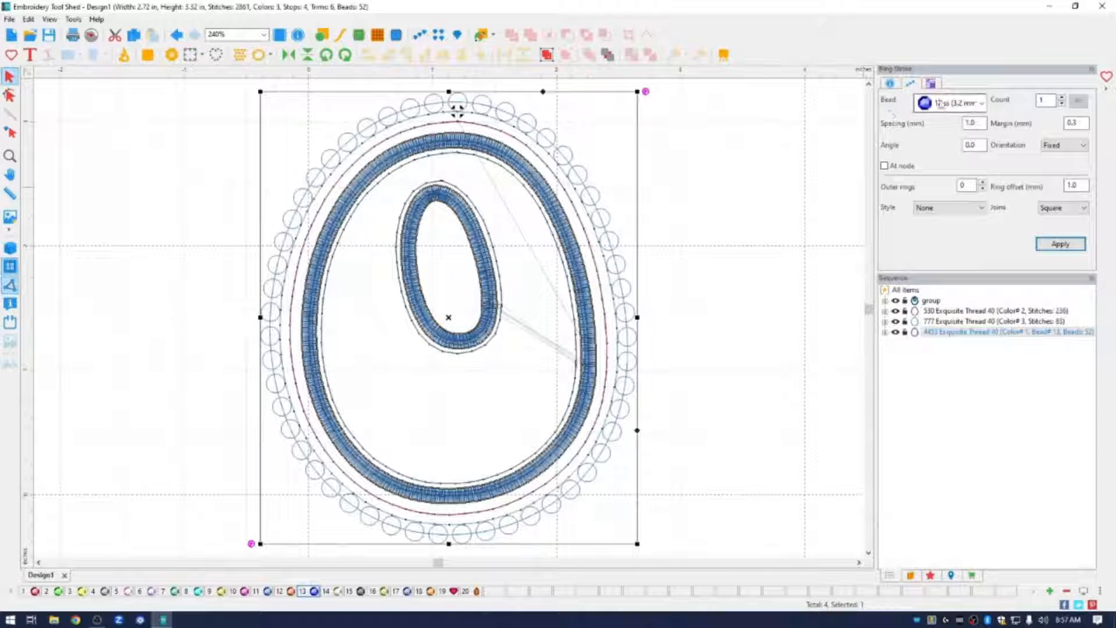
{"action": "left_click", "coordinate": [954, 105]}
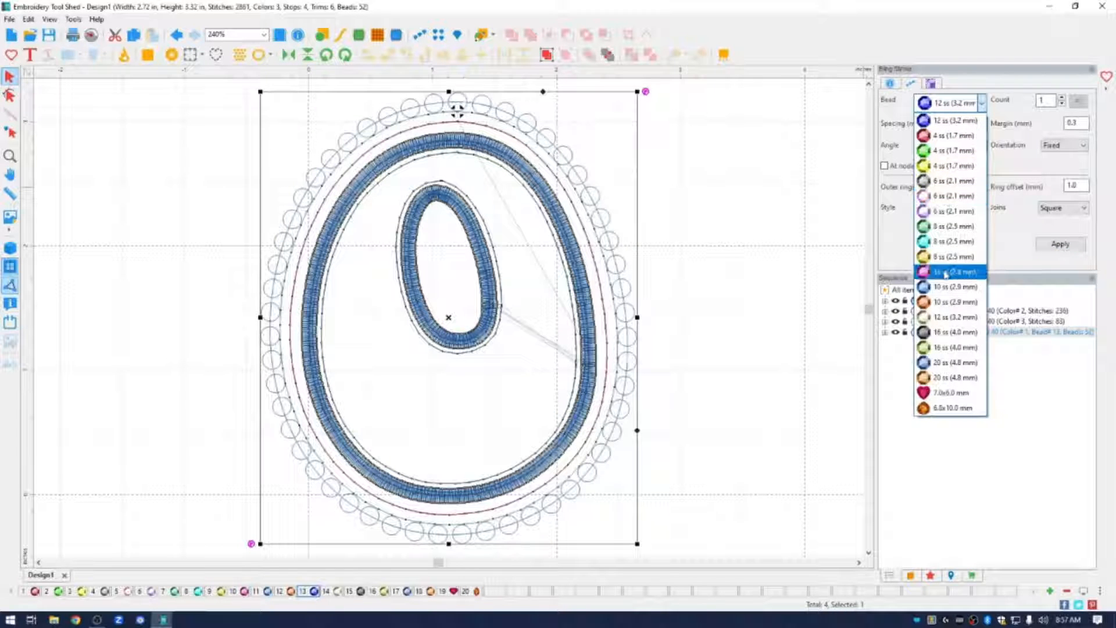
{"action": "left_click", "coordinate": [945, 303]}
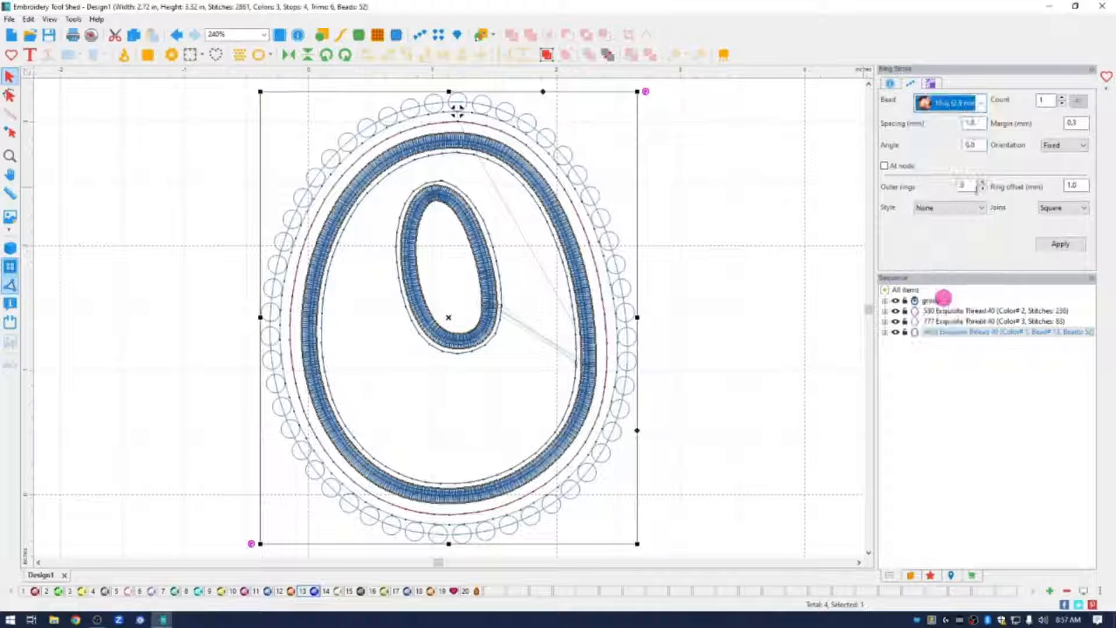
{"action": "left_click", "coordinate": [957, 123]}
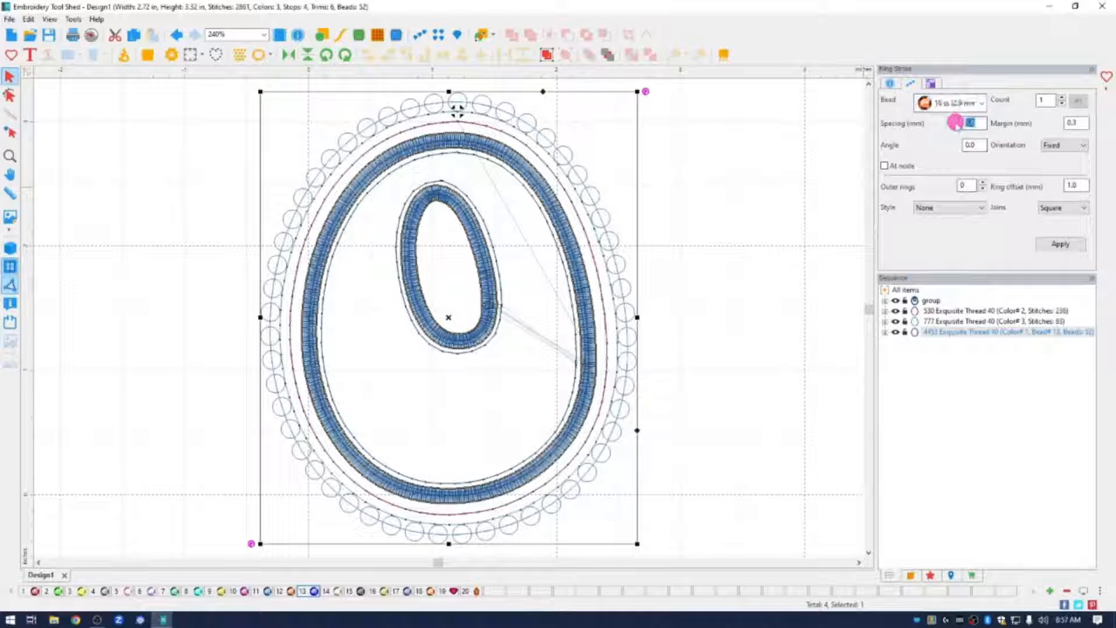
{"action": "type", "text": "3"}
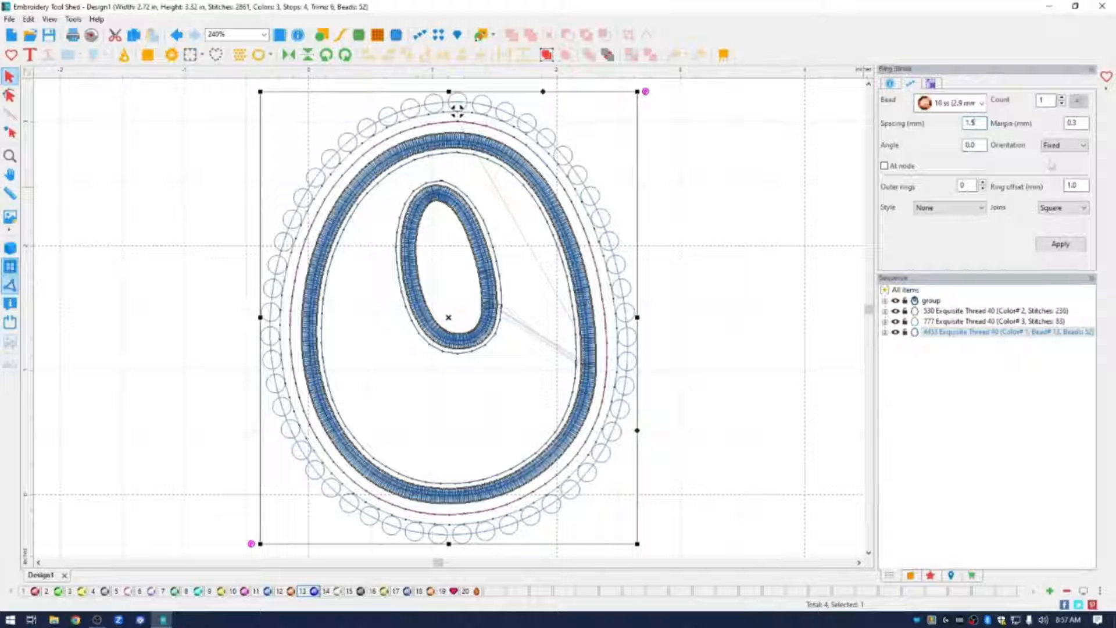
{"action": "left_click", "coordinate": [1055, 247]}
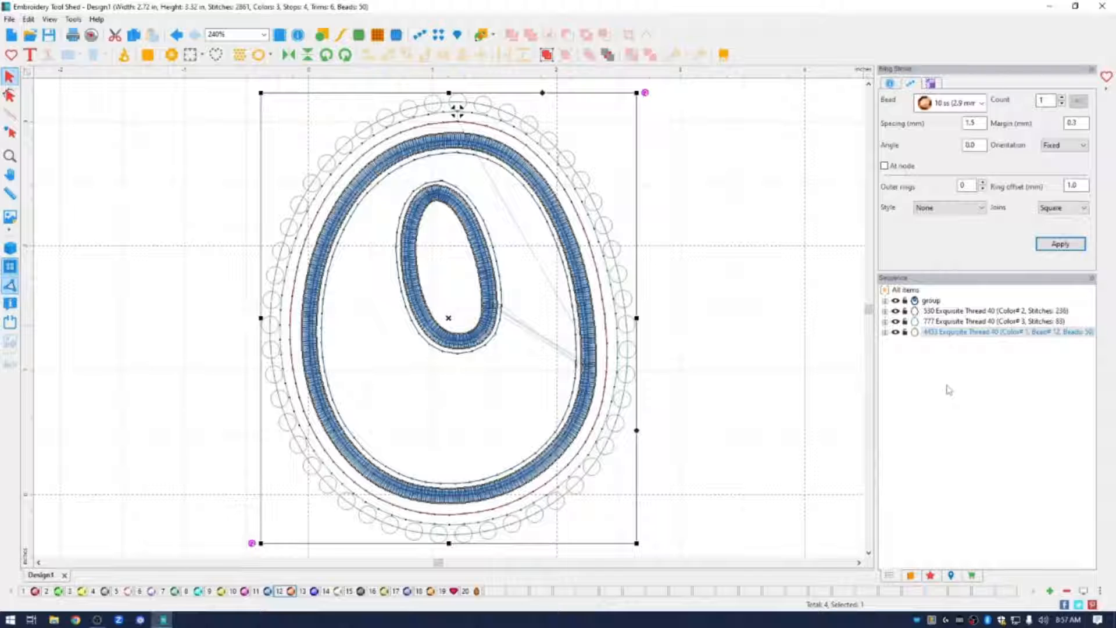
{"action": "left_click", "coordinate": [919, 371]}
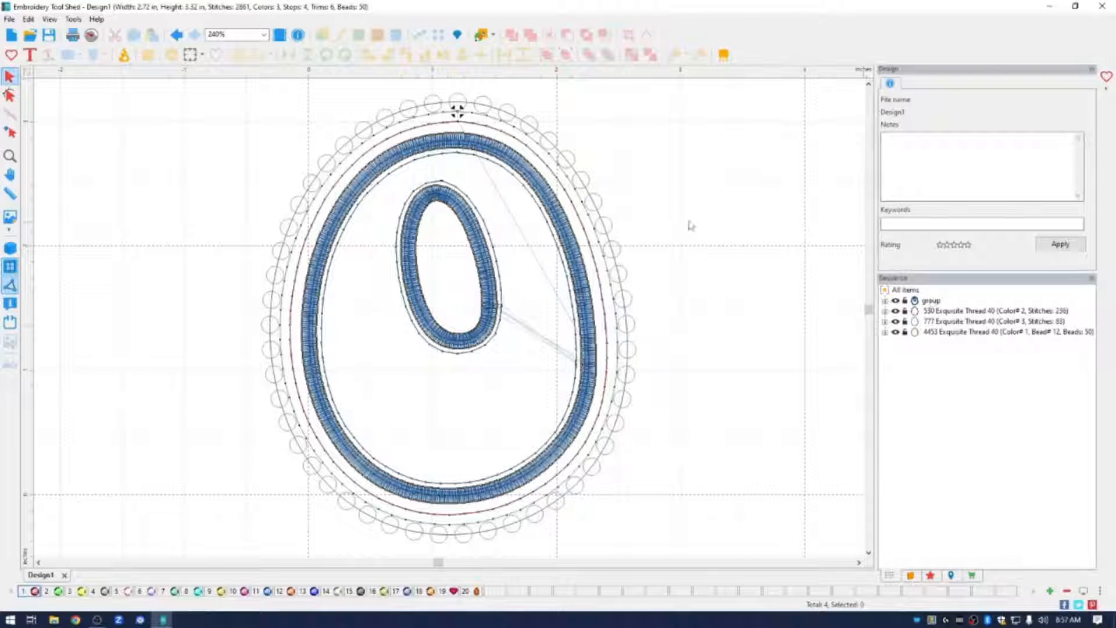
- Send the color 3 Standard run stitch to the back so it is first in the stitching sequence
{"action": "left_click", "coordinate": [931, 322]}
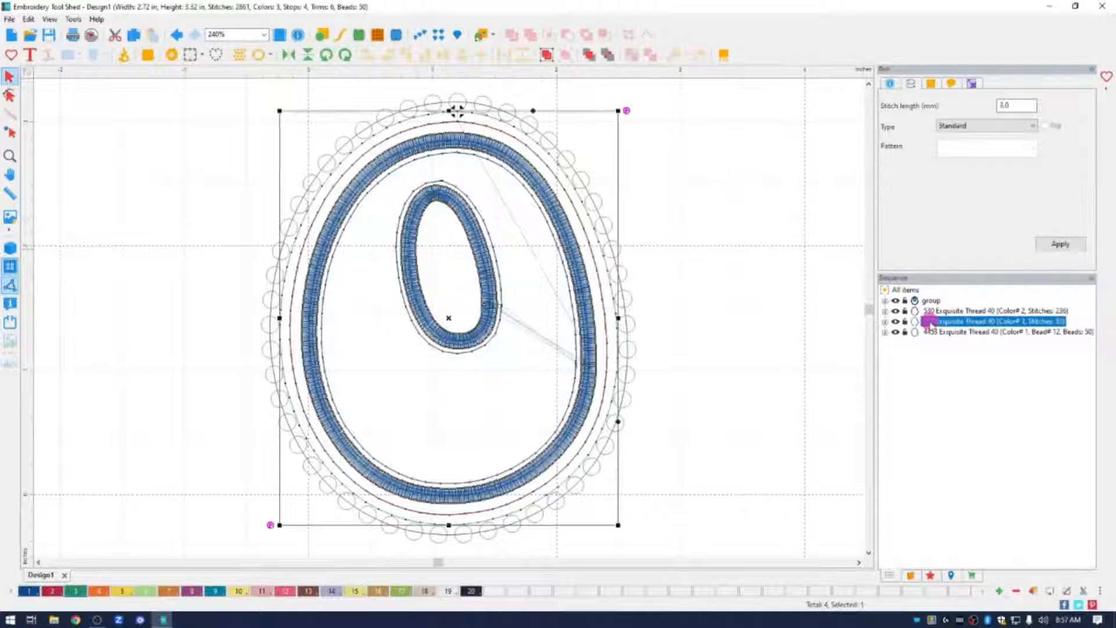
{"action": "mouse_move", "coordinate": [929, 324]}
{"action": "right_click", "coordinate": [928, 323]}
{"action": "mouse_move", "coordinate": [981, 549]}
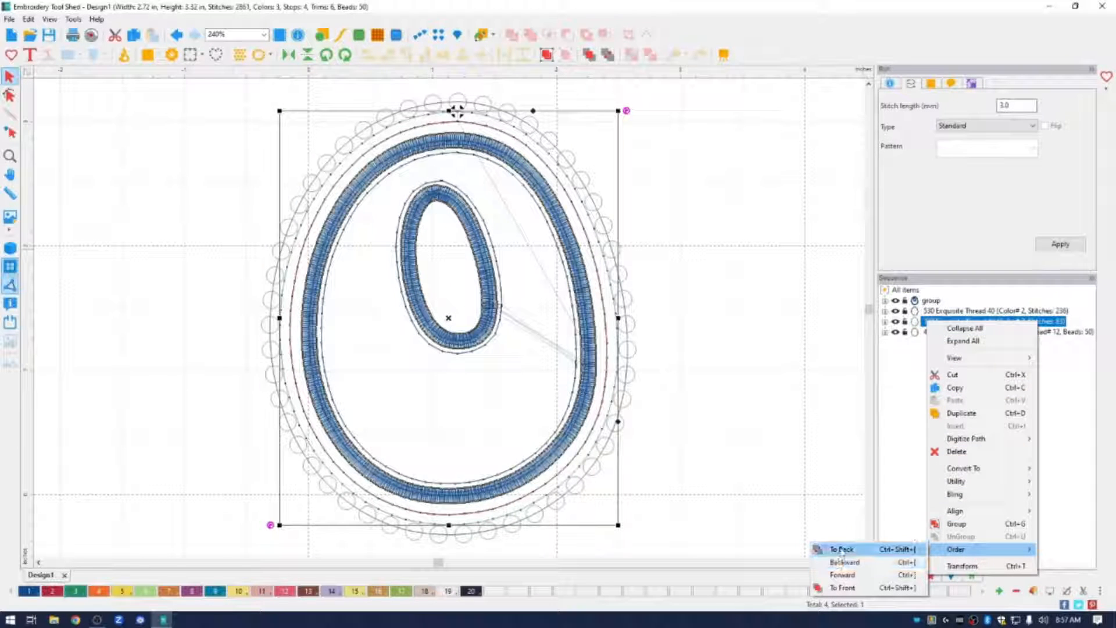
{"action": "left_click", "coordinate": [841, 550]}
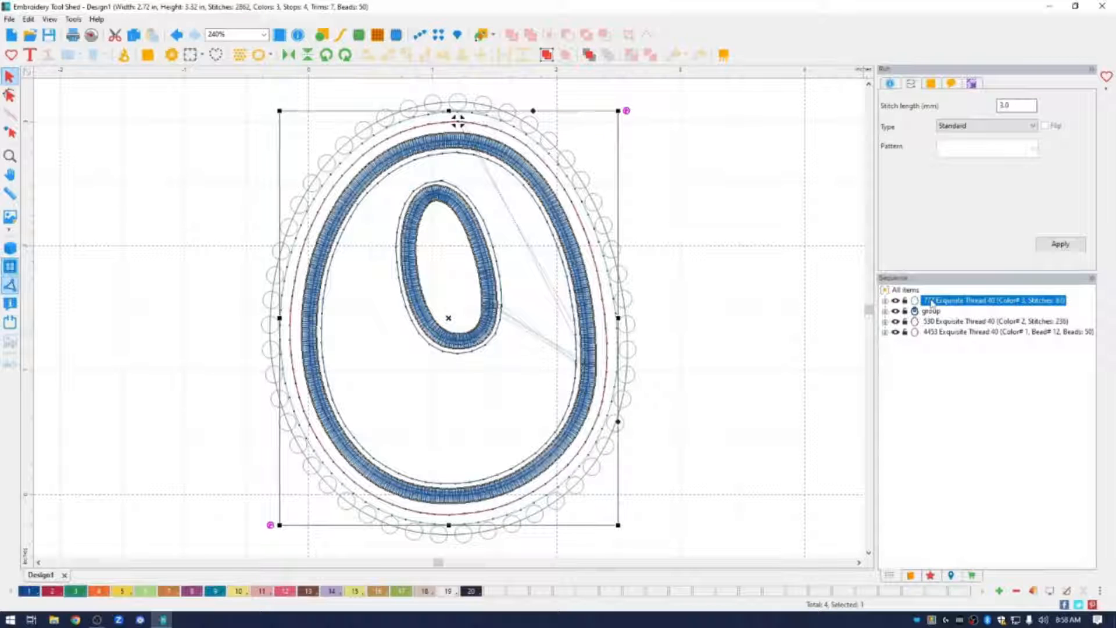
- Move the color 2 bean stitch backward one position in the sequence, ahead of the appliqué group
{"action": "left_click", "coordinate": [936, 322]}
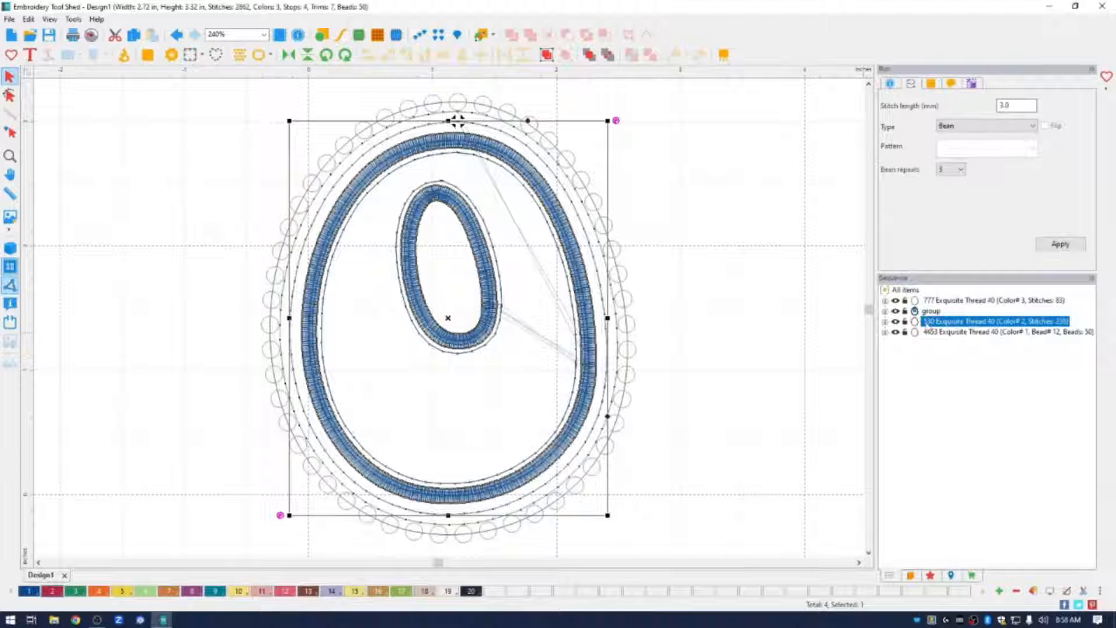
{"action": "right_click", "coordinate": [926, 324]}
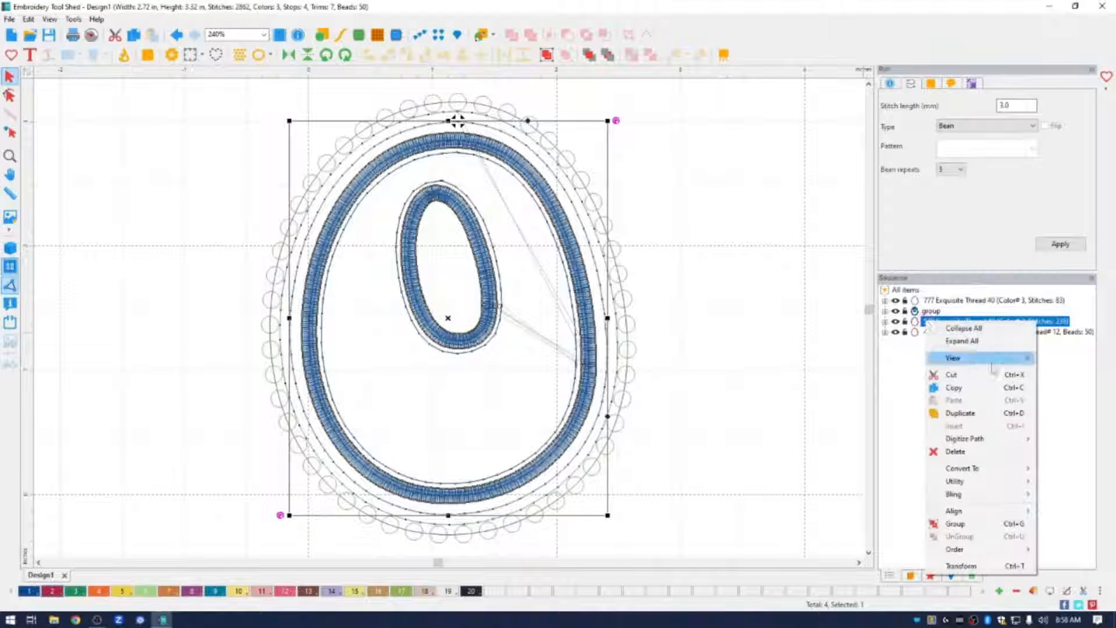
{"action": "mouse_move", "coordinate": [991, 552]}
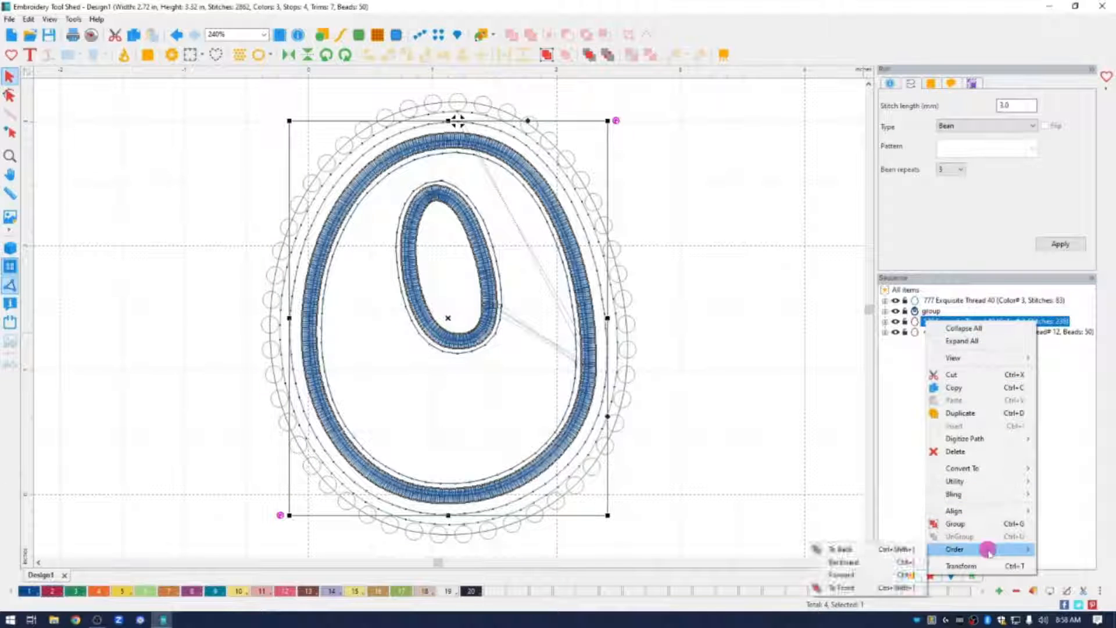
{"action": "left_click", "coordinate": [842, 564]}
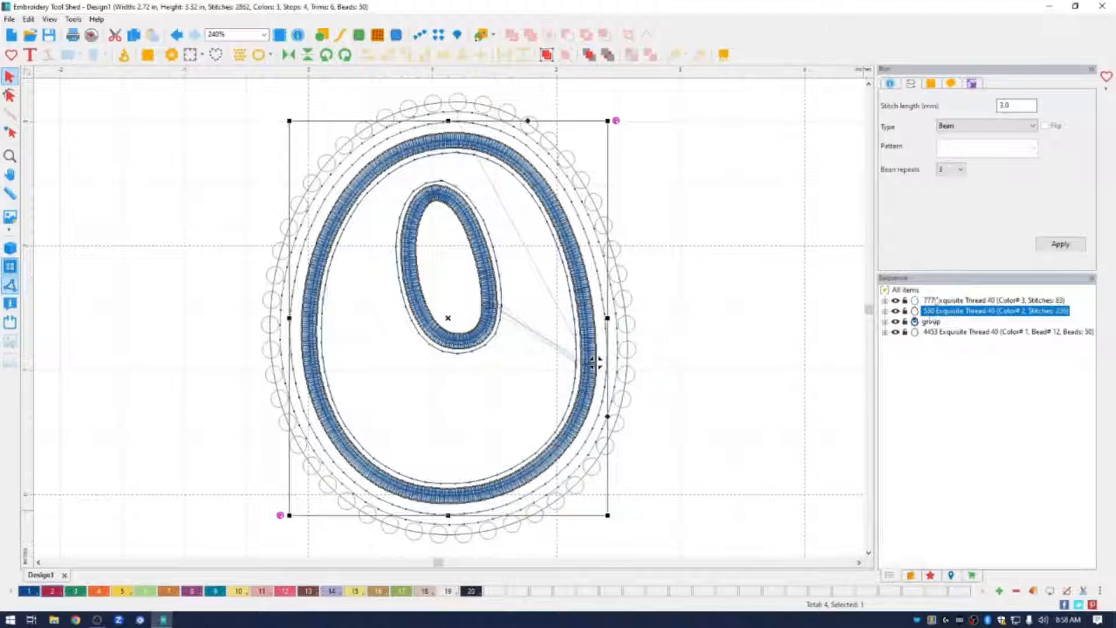
- Review the stitching order item by item, from the color 3 run stitch through to the bead ring stroke
{"action": "left_click", "coordinate": [945, 301]}
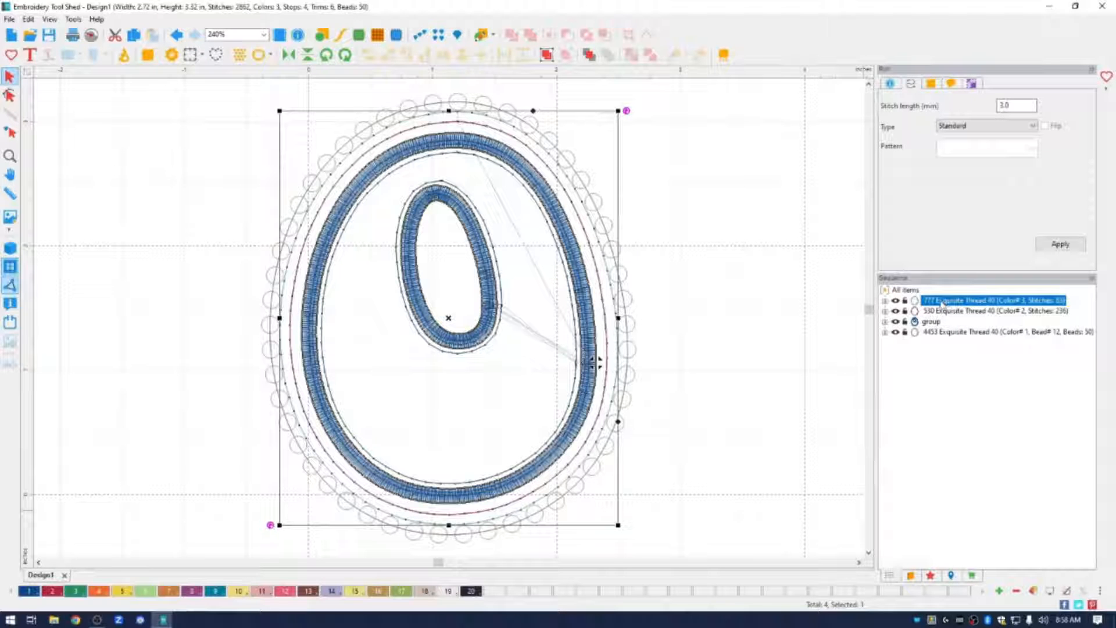
{"action": "left_click", "coordinate": [939, 312]}
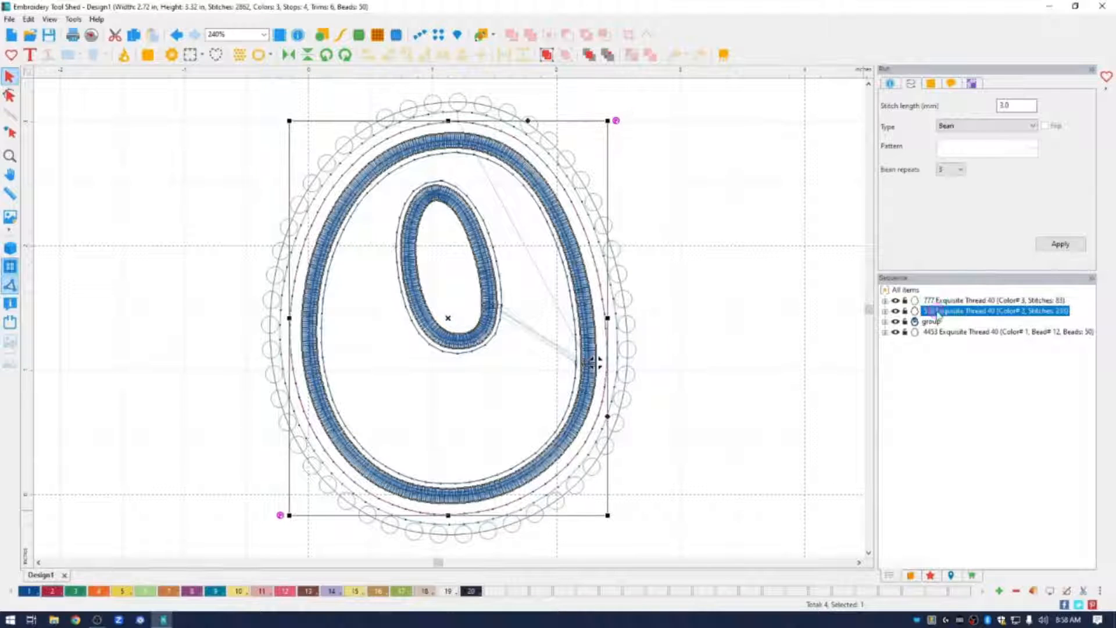
{"action": "left_click", "coordinate": [932, 322]}
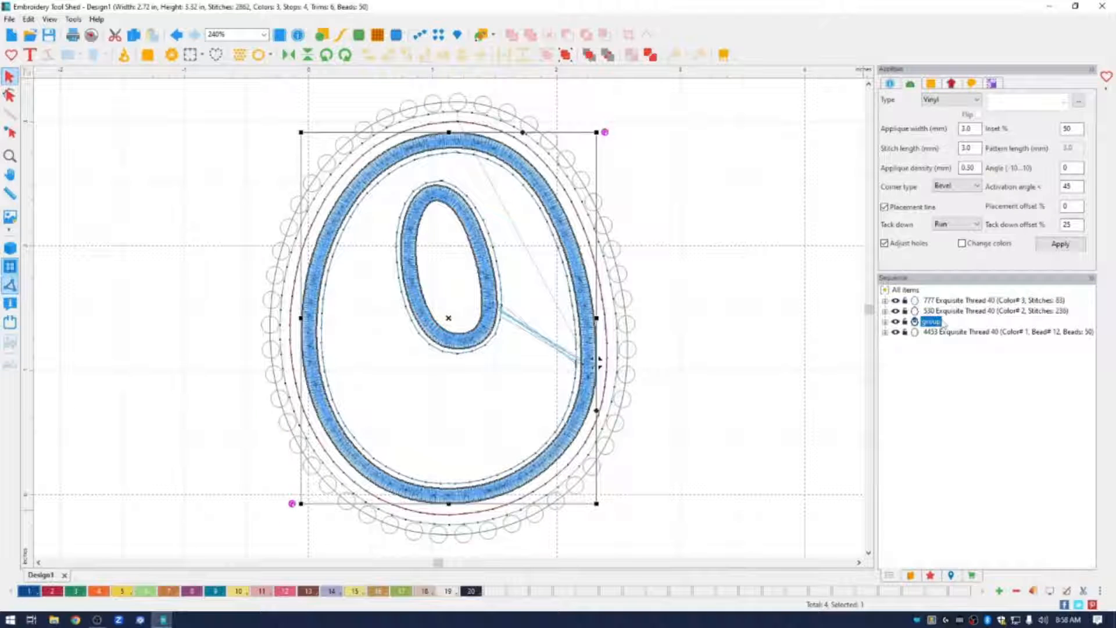
{"action": "left_click", "coordinate": [946, 333]}
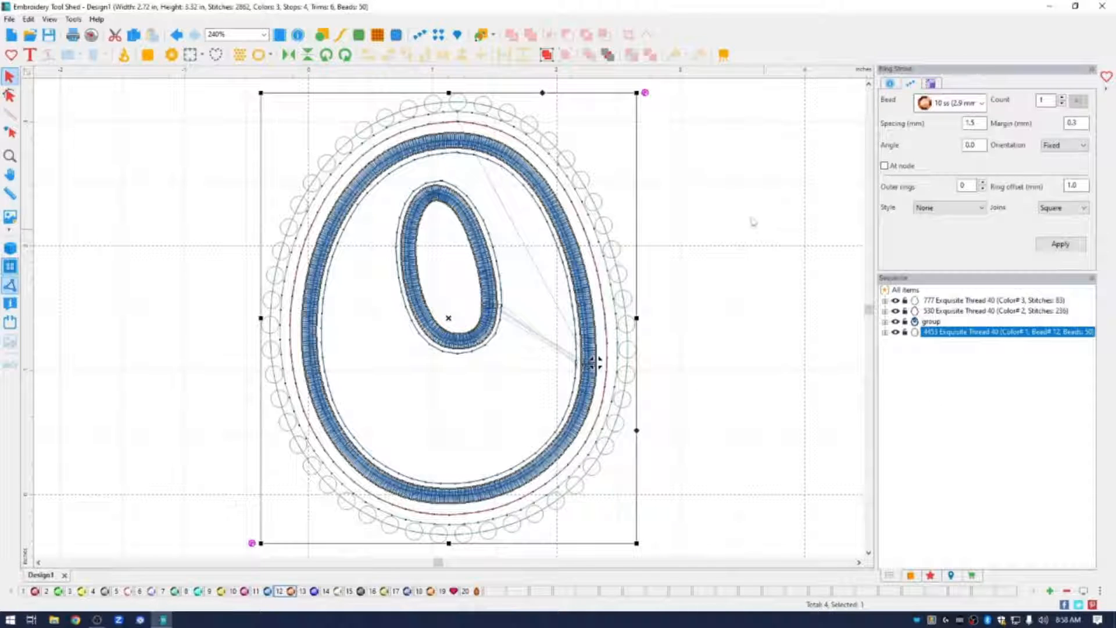
{"action": "left_click", "coordinate": [59, 102]}
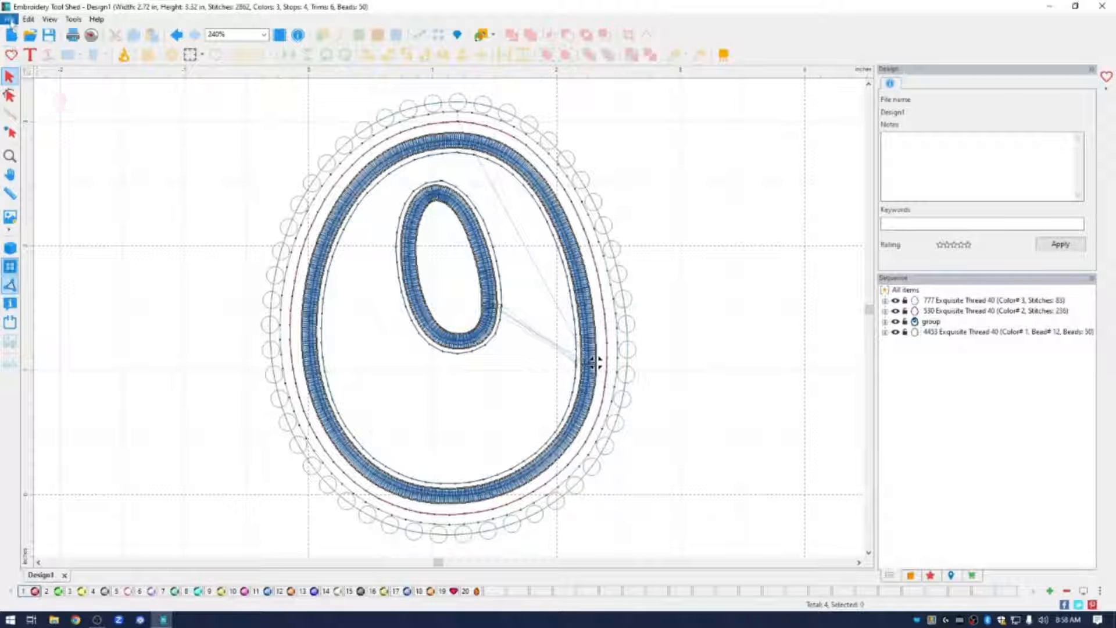
{"action": "left_click", "coordinate": [10, 19]}
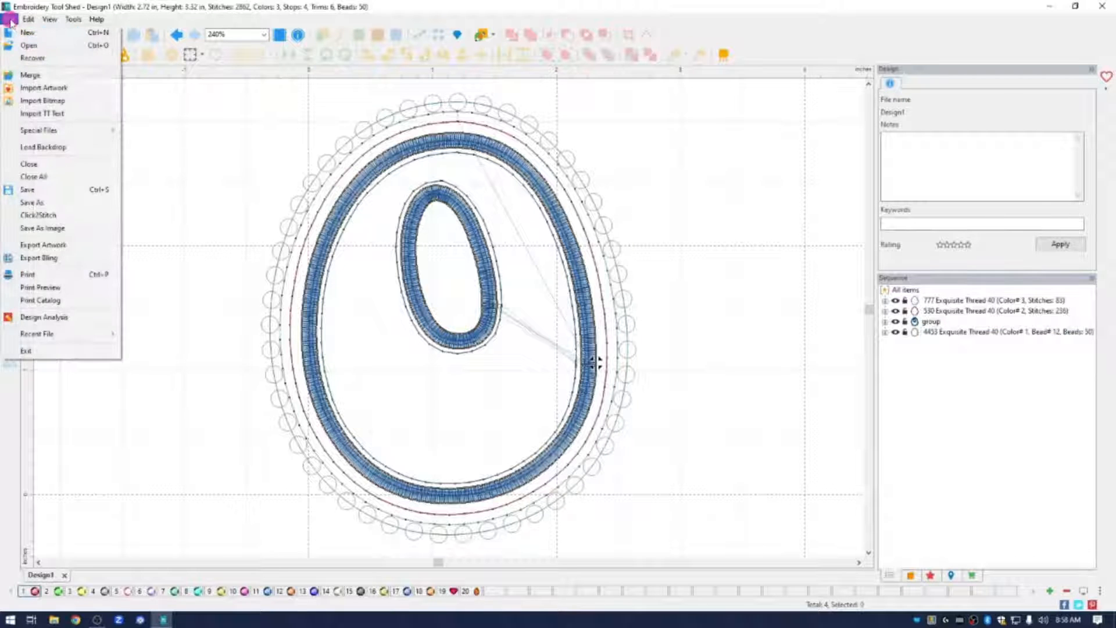
{"action": "left_click", "coordinate": [52, 203]}
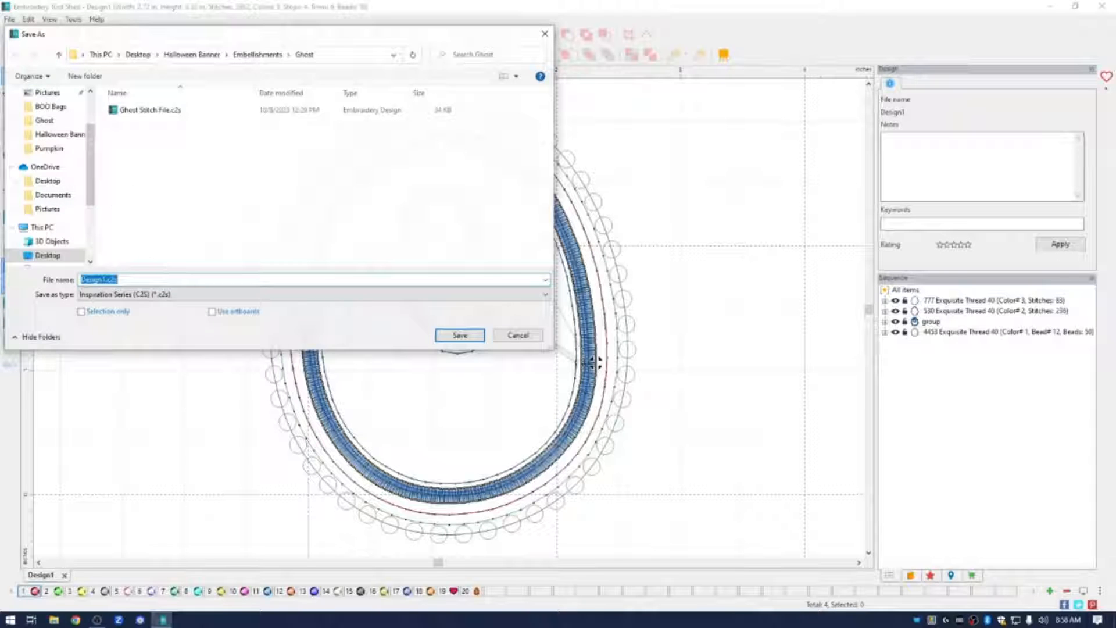
{"action": "left_click", "coordinate": [199, 294]}
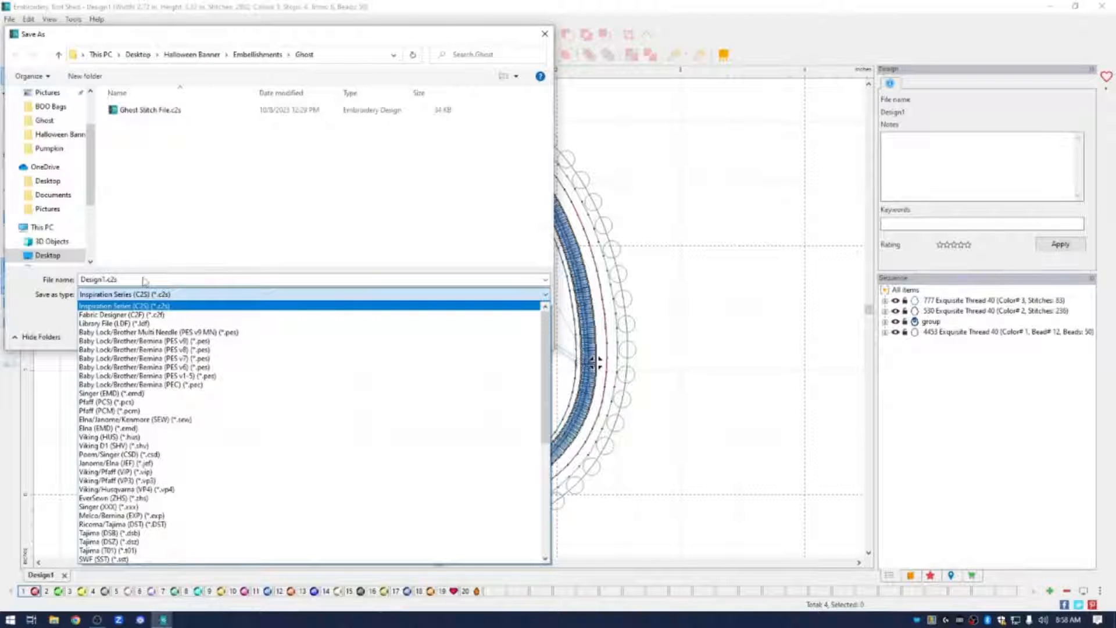
{"action": "left_click", "coordinate": [146, 281]}
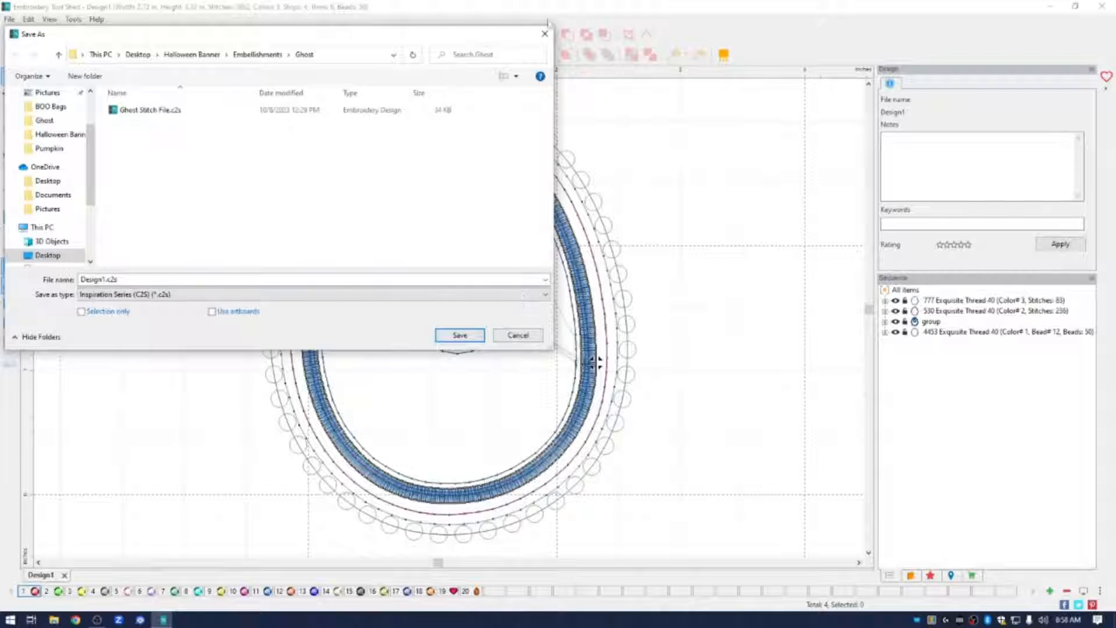
{"action": "left_click", "coordinate": [545, 33]}
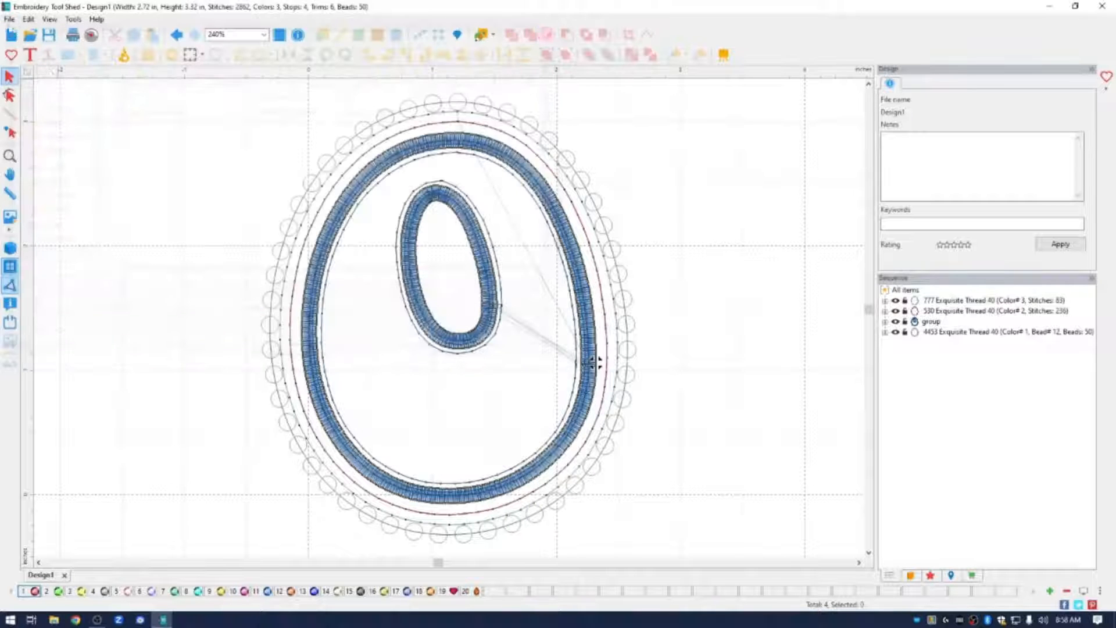
- Set up saving the design as a Baby Lock/Brother/Bernina (PES v9) stitch file, and cancel without saving
{"action": "left_click", "coordinate": [9, 19]}
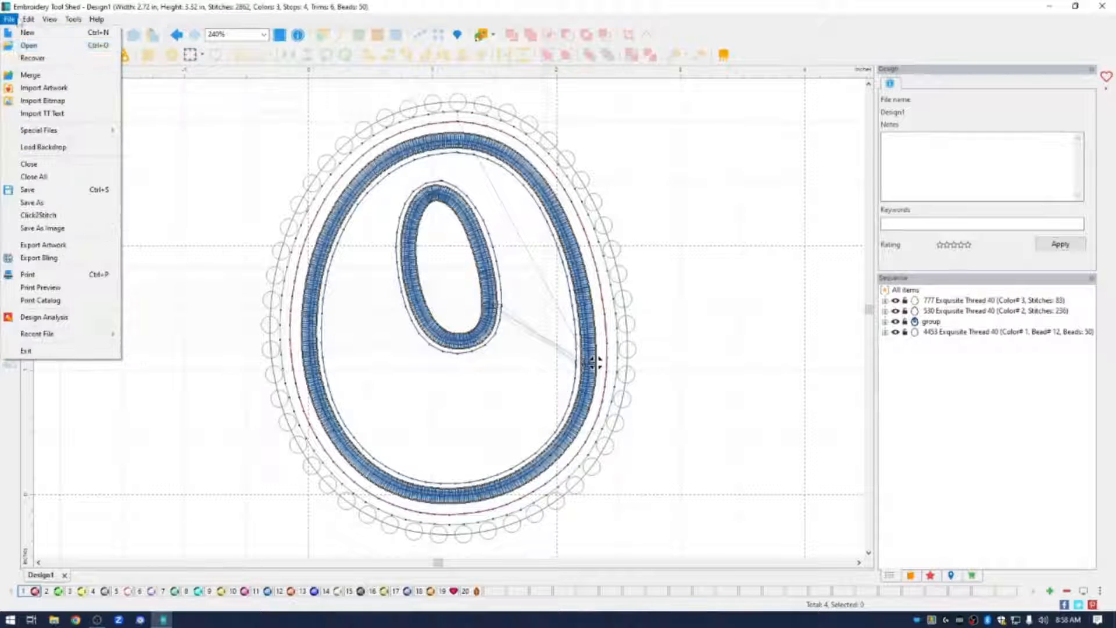
{"action": "left_click", "coordinate": [49, 203]}
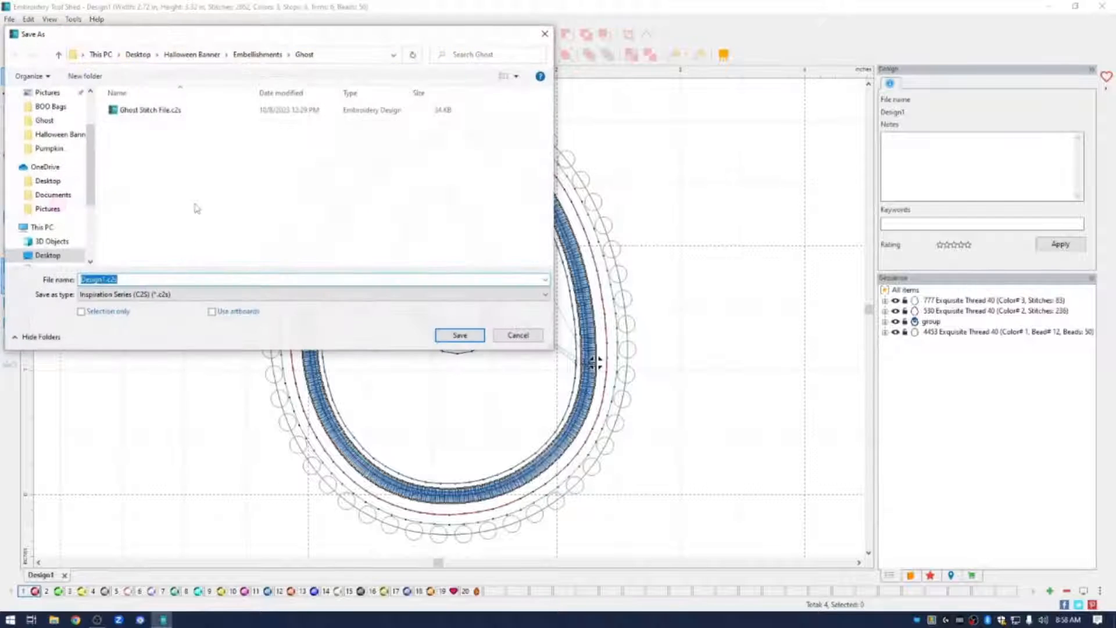
{"action": "left_click", "coordinate": [157, 294]}
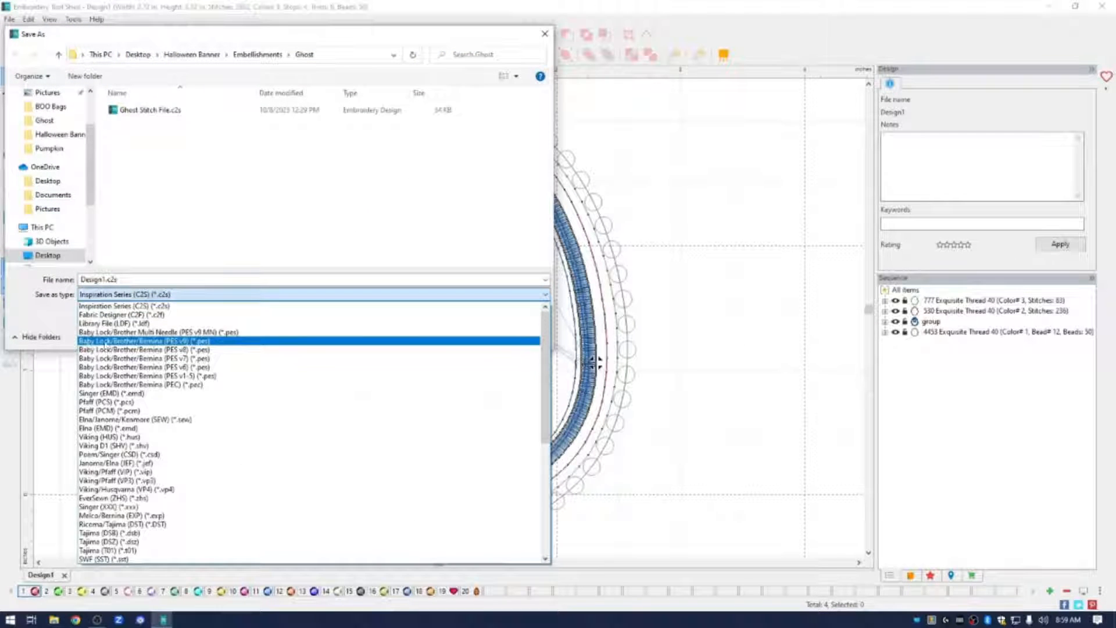
{"action": "left_click", "coordinate": [93, 342]}
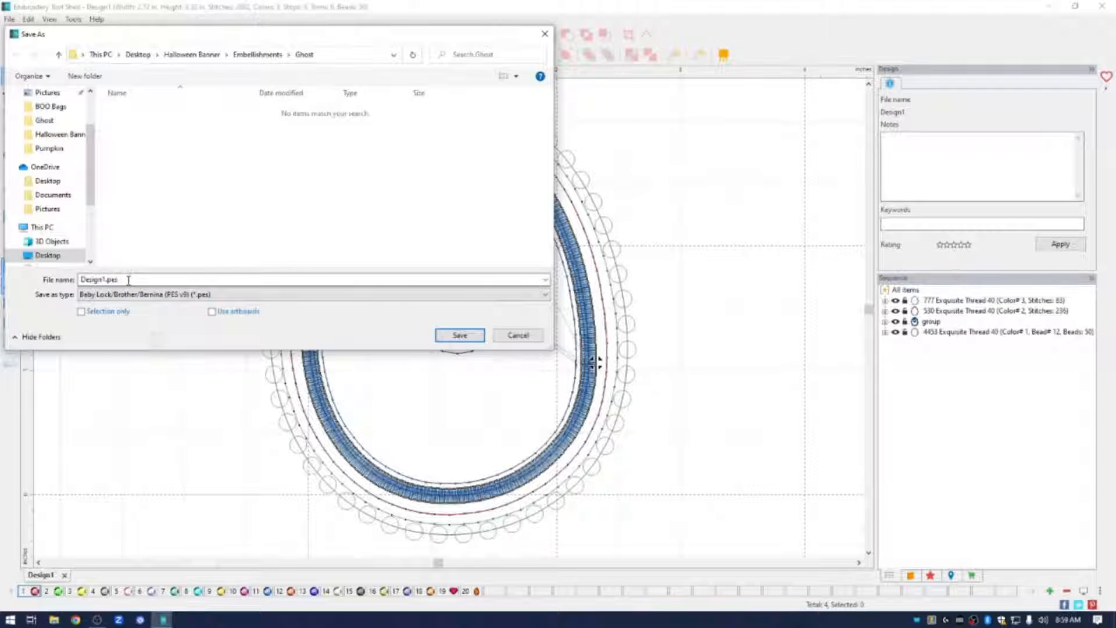
{"action": "double_click", "coordinate": [176, 280]}
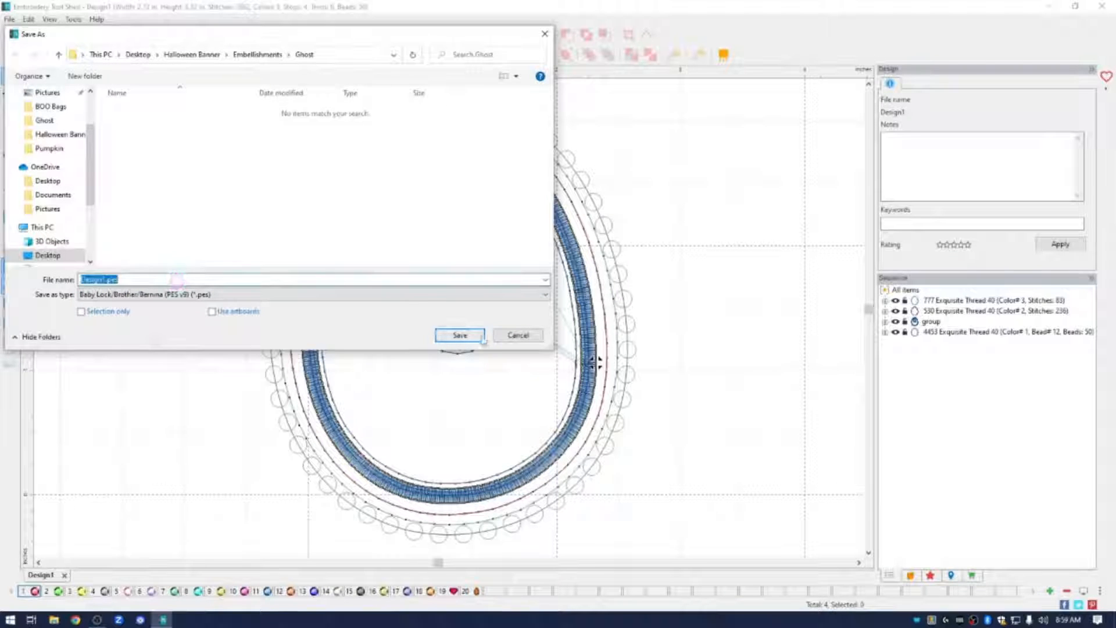
{"action": "left_click", "coordinate": [518, 335]}
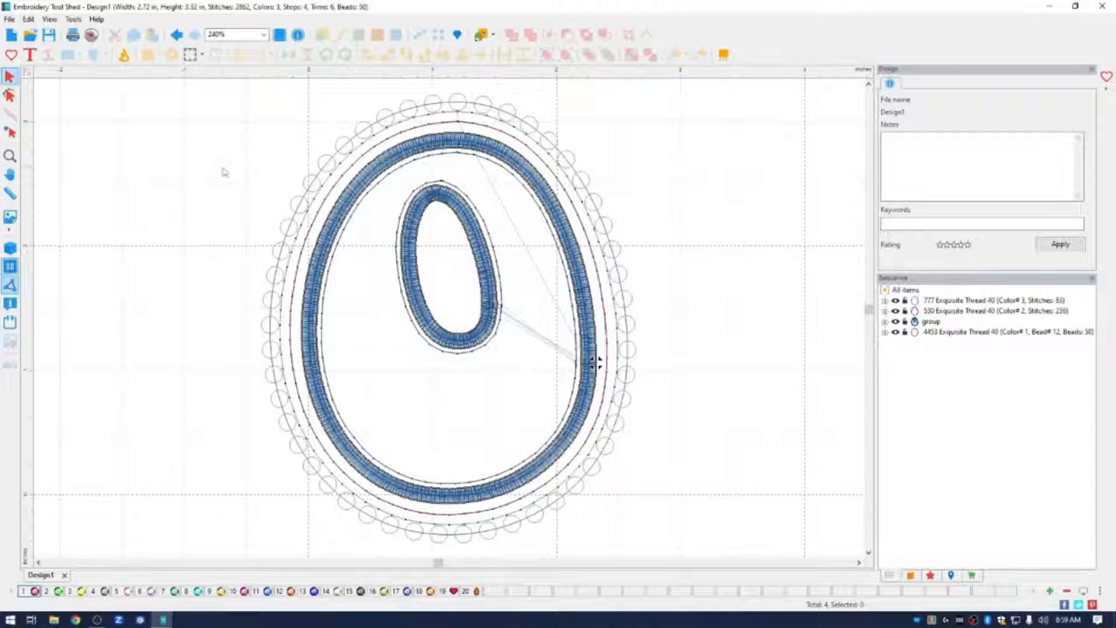
- Generate cutting outlines for the appliqué group, set up saving them as Scalable Vector Graphics (SVG), and cancel the save
{"action": "left_click", "coordinate": [470, 145]}
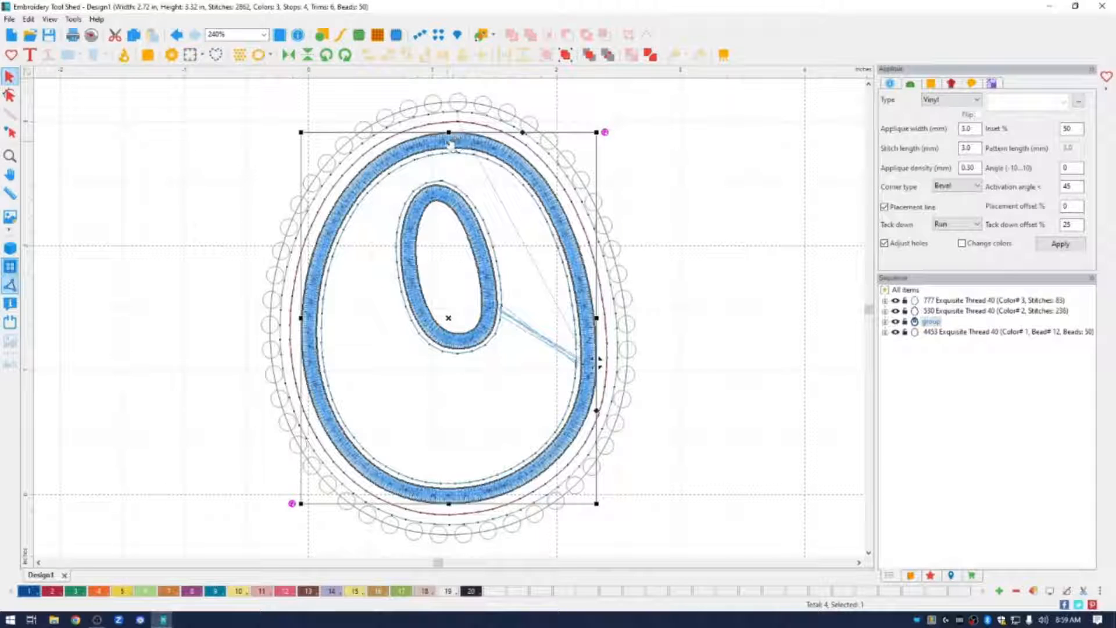
{"action": "left_click", "coordinate": [172, 56]}
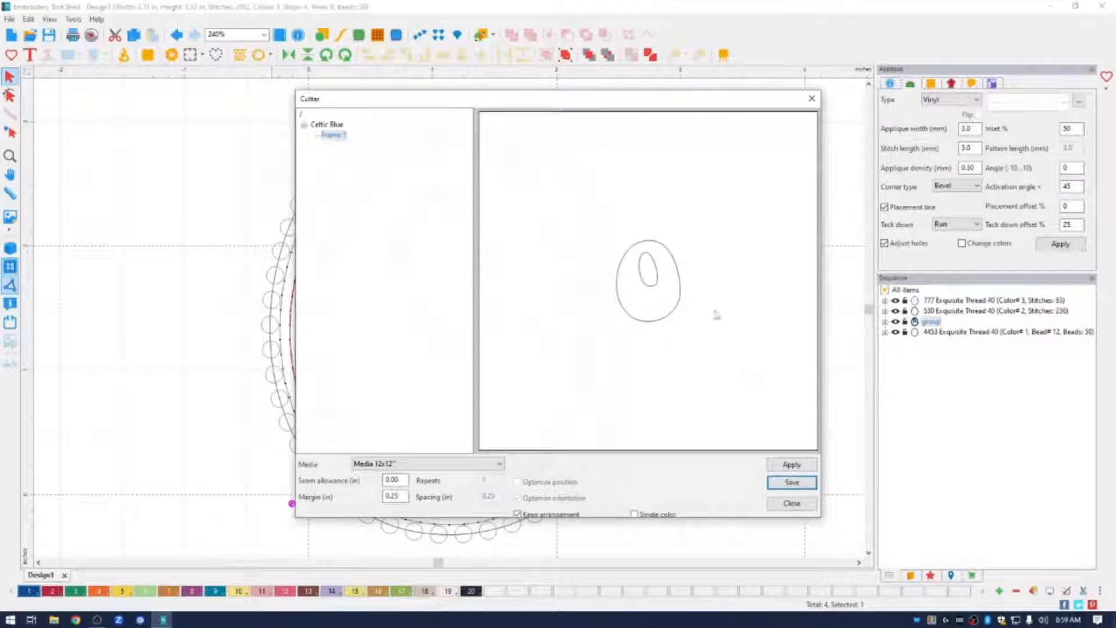
{"action": "left_click", "coordinate": [793, 484]}
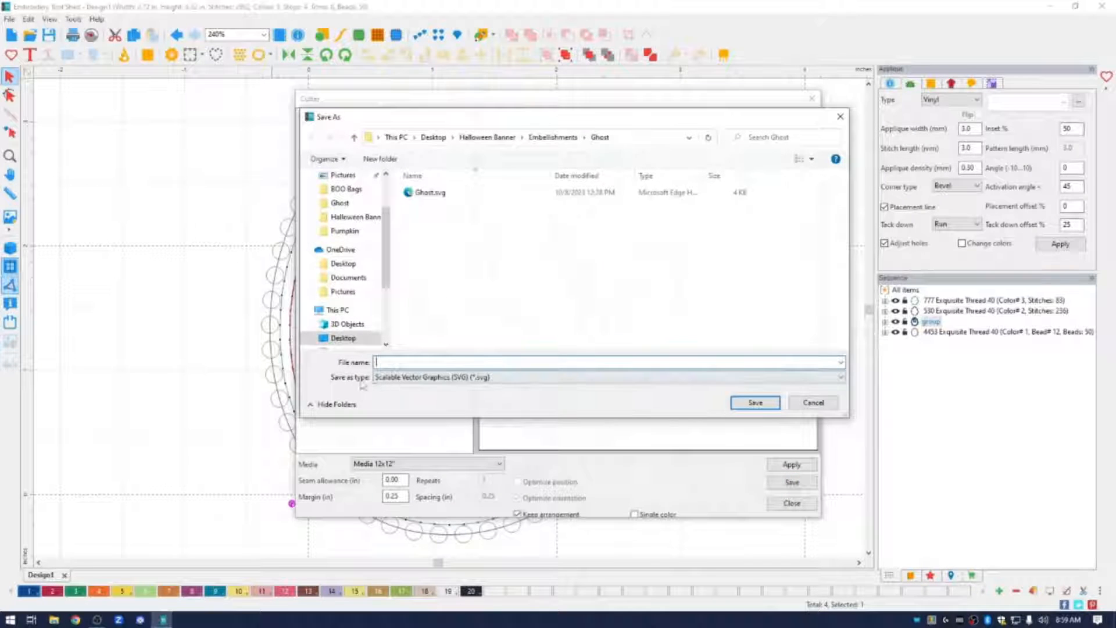
{"action": "left_click", "coordinate": [522, 377]}
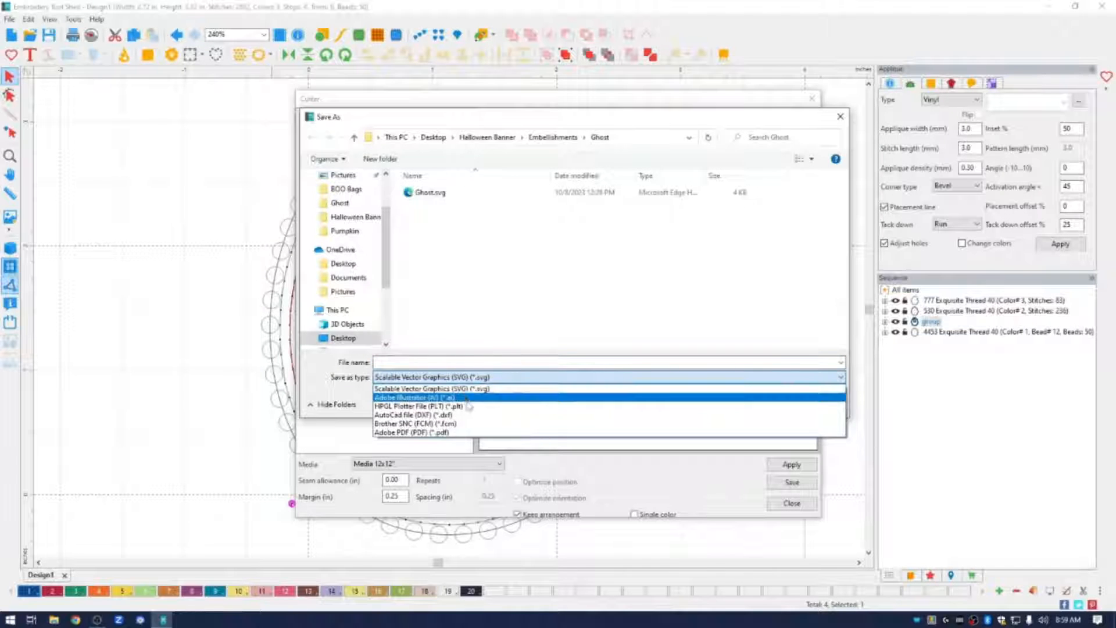
{"action": "left_click", "coordinate": [512, 380]}
{"action": "left_click", "coordinate": [394, 361]}
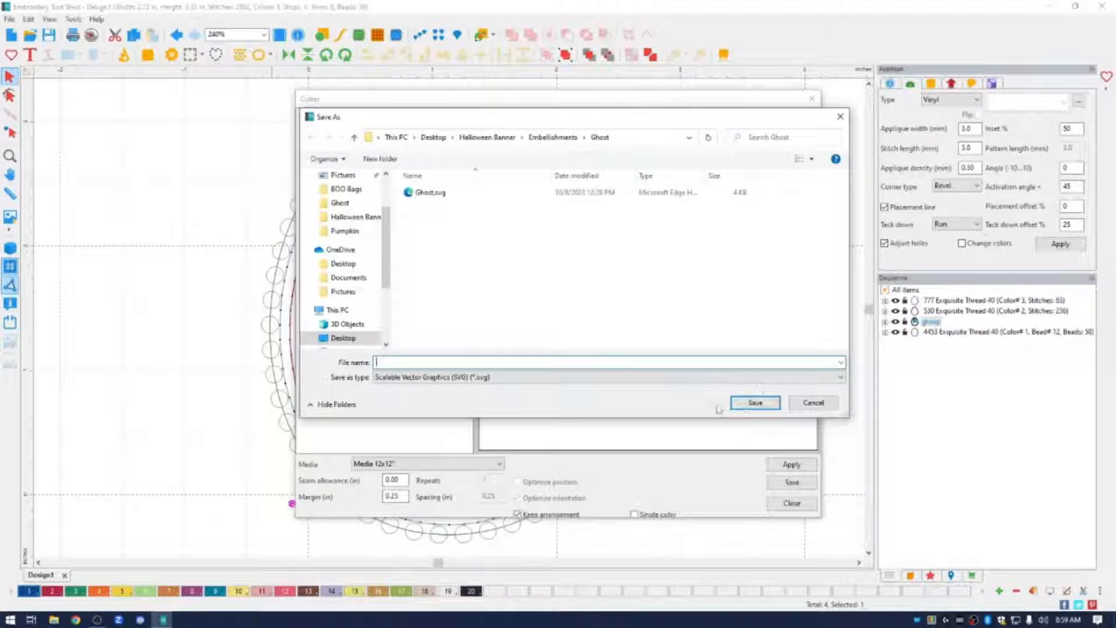
{"action": "left_click", "coordinate": [843, 118]}
{"action": "left_click", "coordinate": [785, 505]}
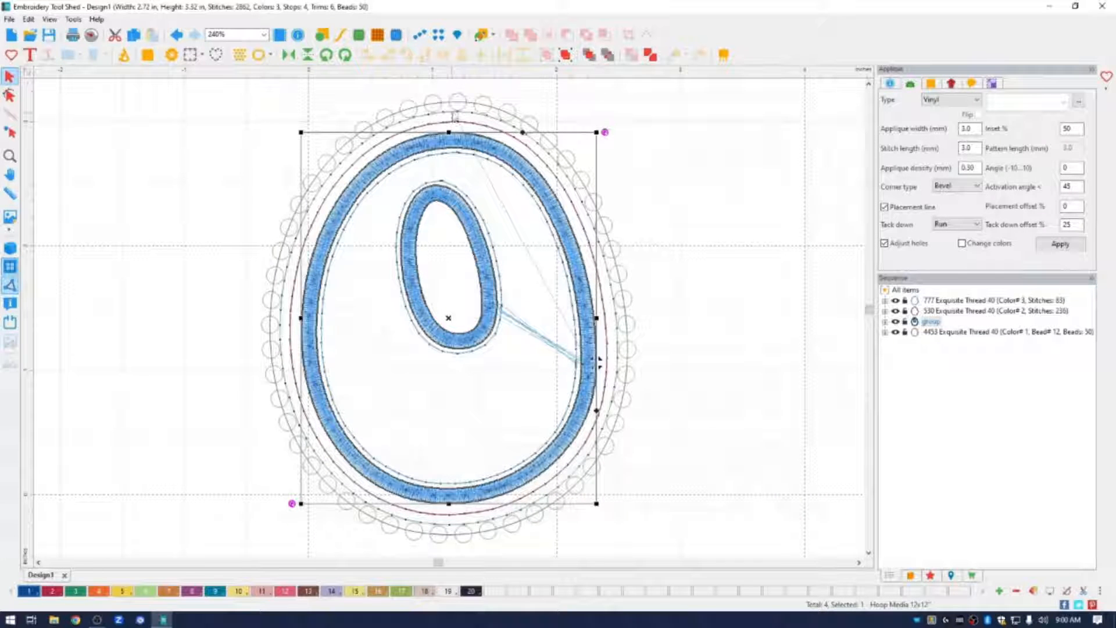
- Convert the color 3 Standard run stitch outline to artwork
{"action": "left_click", "coordinate": [455, 116]}
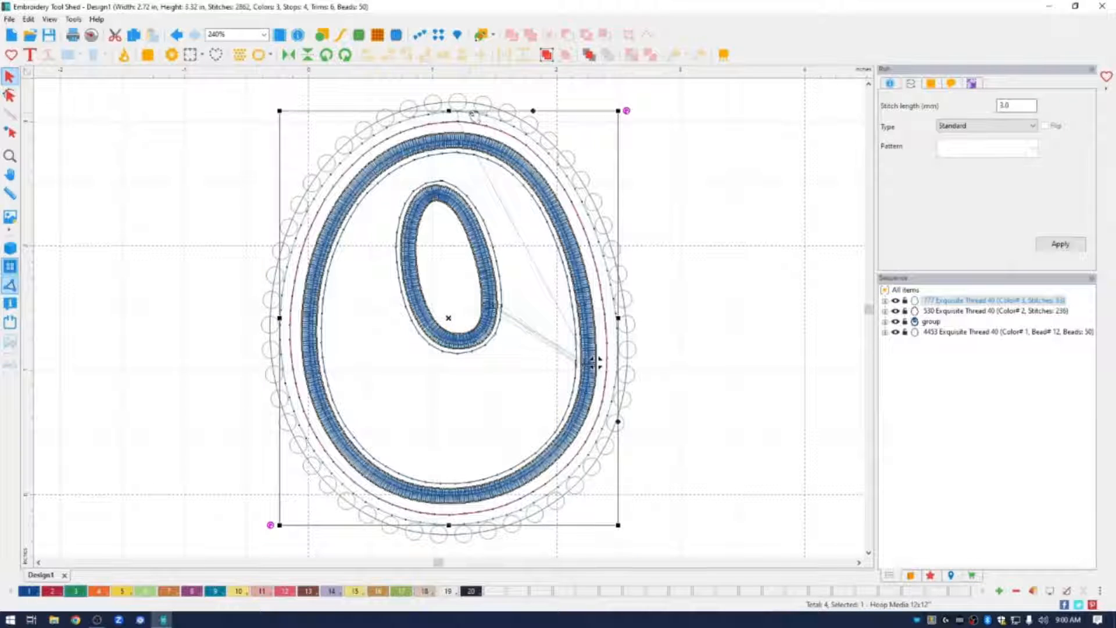
{"action": "right_click", "coordinate": [472, 114]}
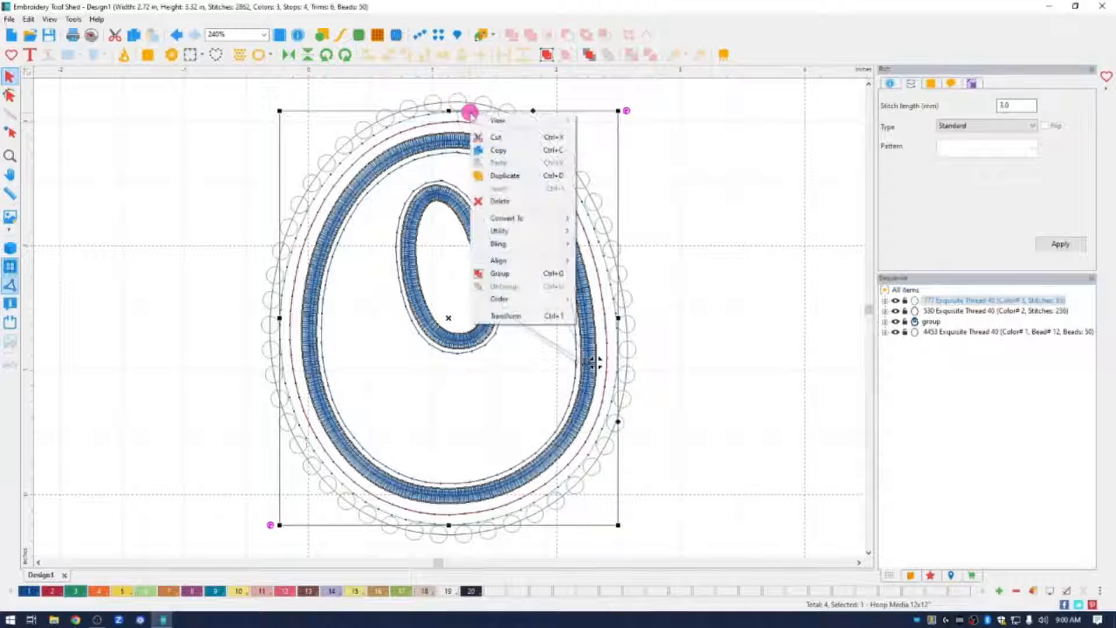
{"action": "mouse_move", "coordinate": [526, 219]}
{"action": "left_click", "coordinate": [638, 335]}
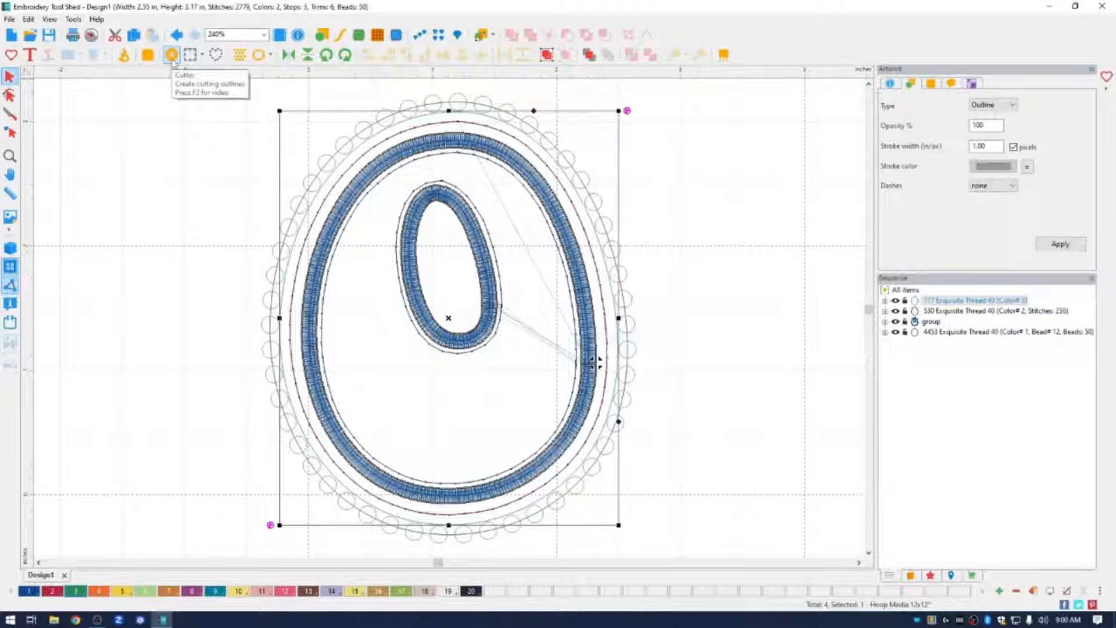
- Generate a cutting outline from the color 3 artwork, set up saving it as Scalable Vector Graphics (SVG), and cancel the save
{"action": "left_click", "coordinate": [172, 56]}
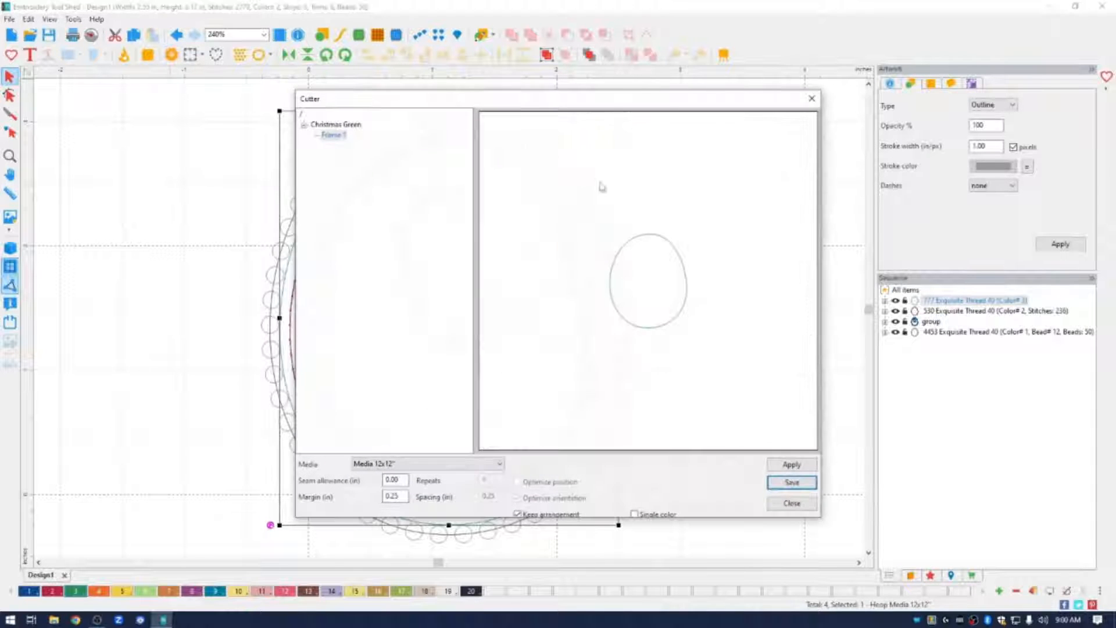
{"action": "left_click", "coordinate": [792, 482]}
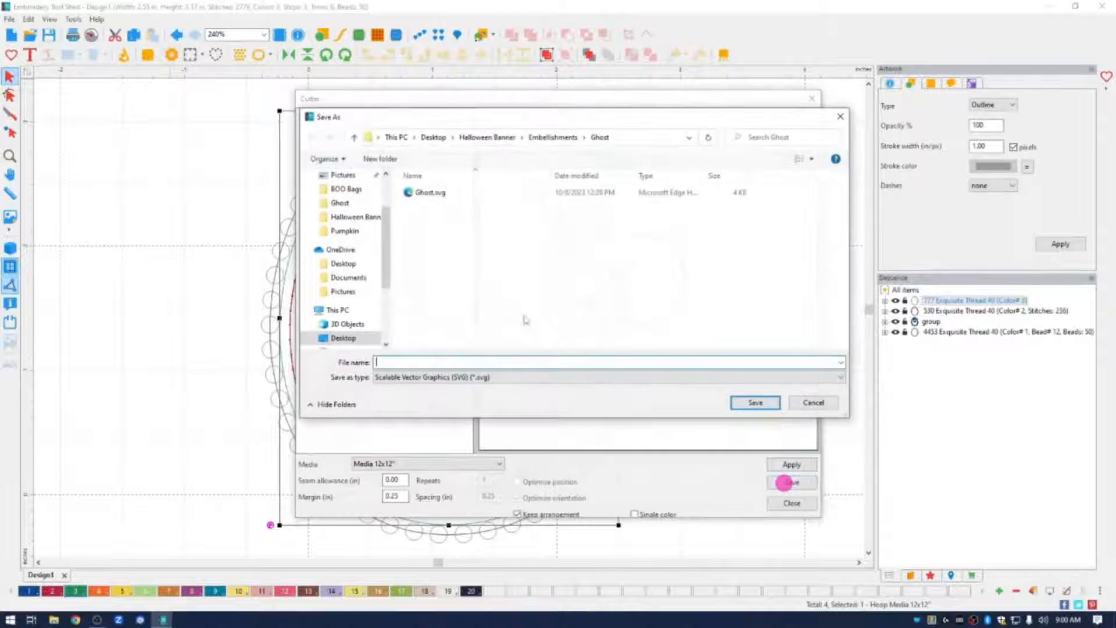
{"action": "left_click", "coordinate": [511, 378]}
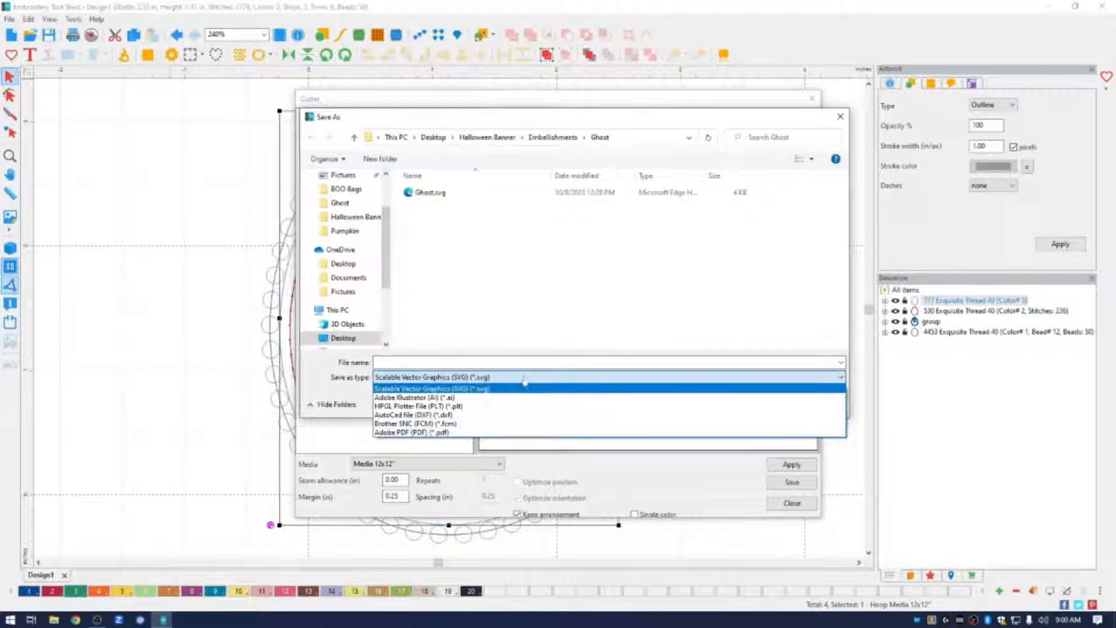
{"action": "left_click", "coordinate": [525, 388]}
{"action": "left_click", "coordinate": [484, 361]}
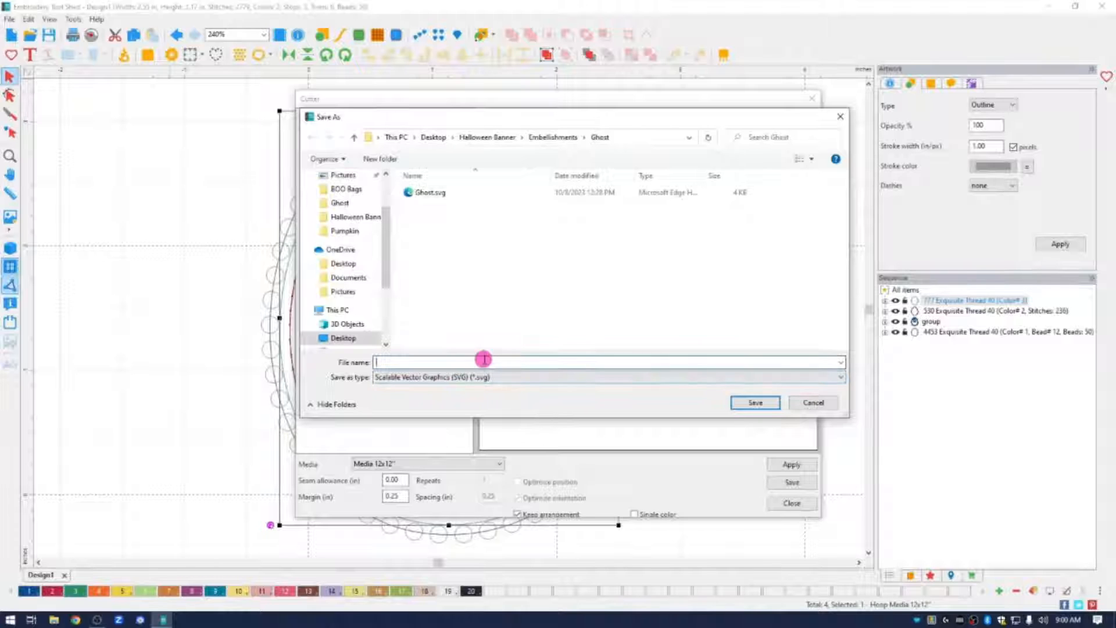
{"action": "left_click", "coordinate": [706, 400]}
{"action": "left_click", "coordinate": [841, 117]}
{"action": "left_click", "coordinate": [813, 99]}
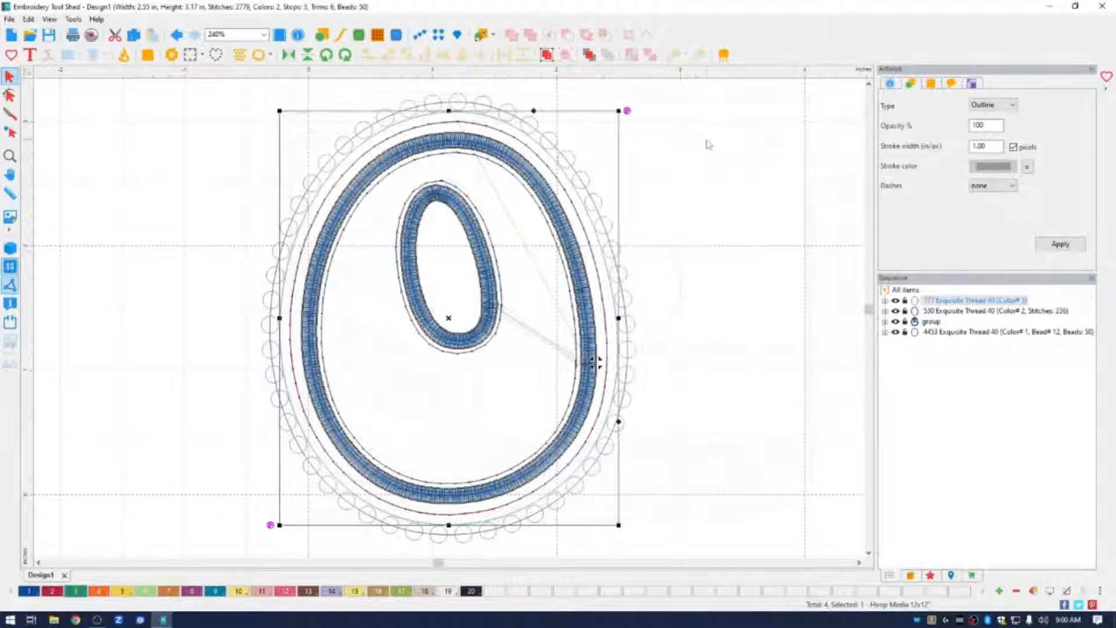
- Try to create cutting outlines from the bead ring stroke, and close the Cutter without saving
{"action": "left_click", "coordinate": [454, 98]}
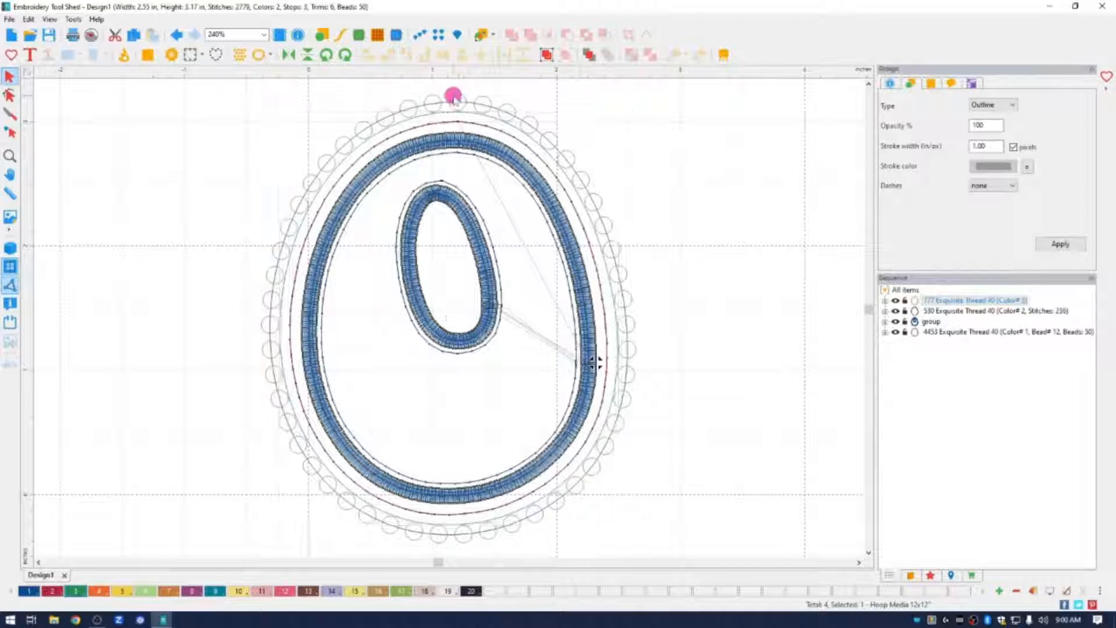
{"action": "left_click", "coordinate": [500, 111]}
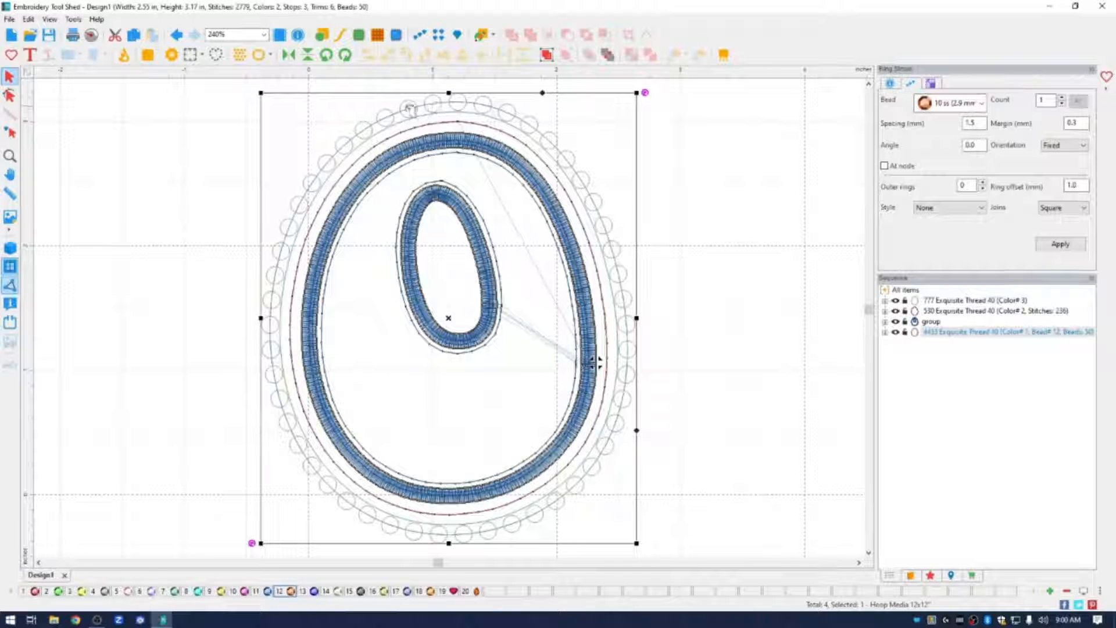
{"action": "left_click", "coordinate": [171, 55]}
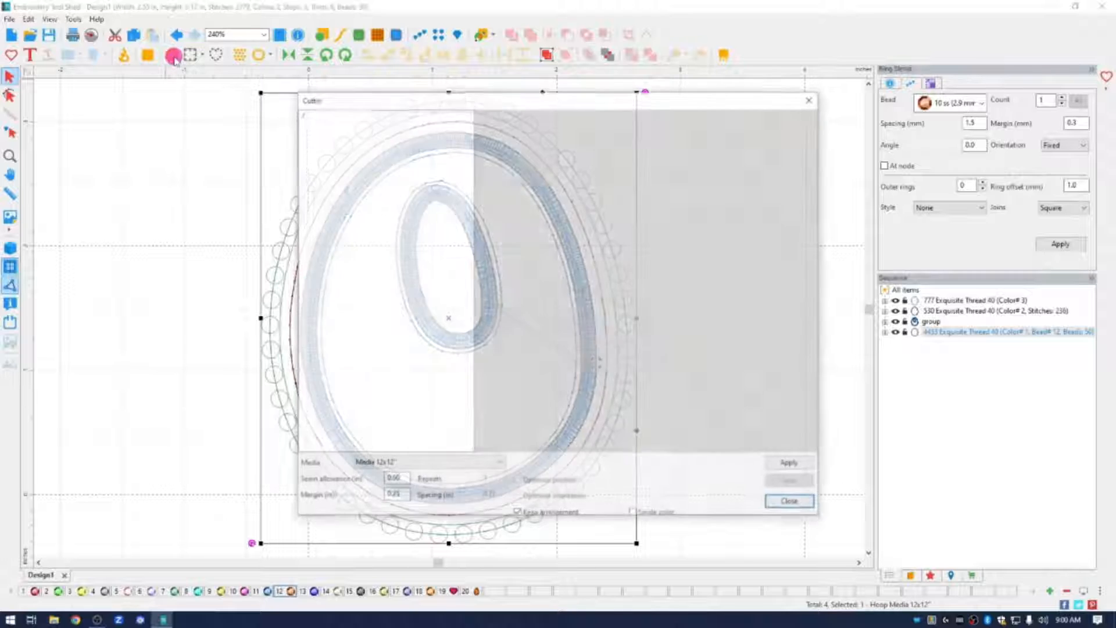
{"action": "left_click", "coordinate": [791, 504]}
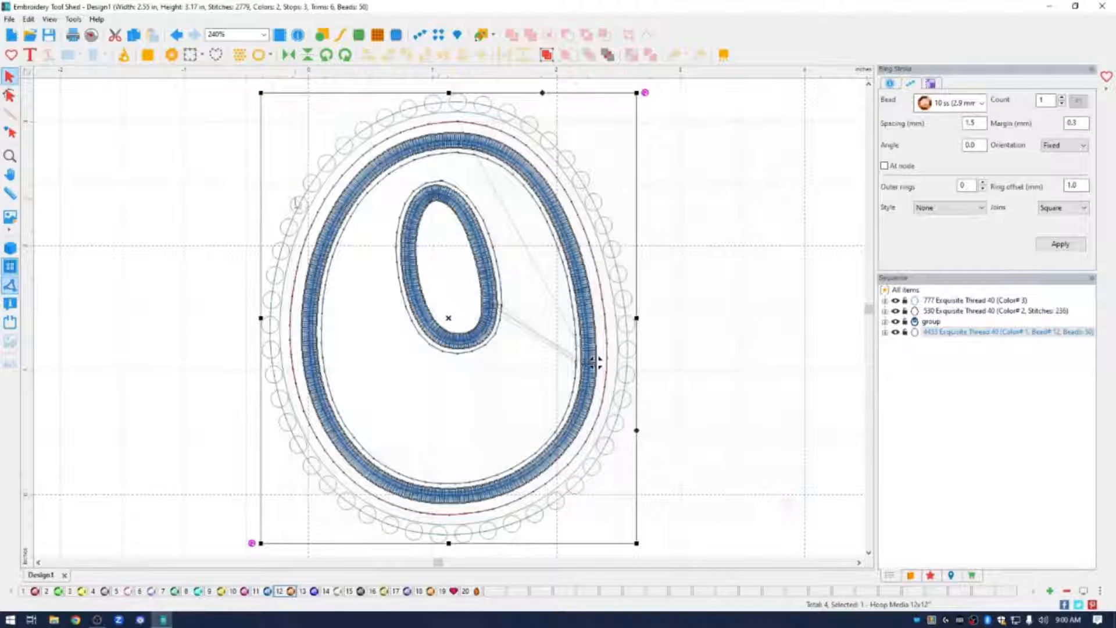
- Set up an Export Bling of the rhinestone ring as Design1.svg in Scalable Vector Graphics format, and cancel the export
{"action": "left_click", "coordinate": [10, 19]}
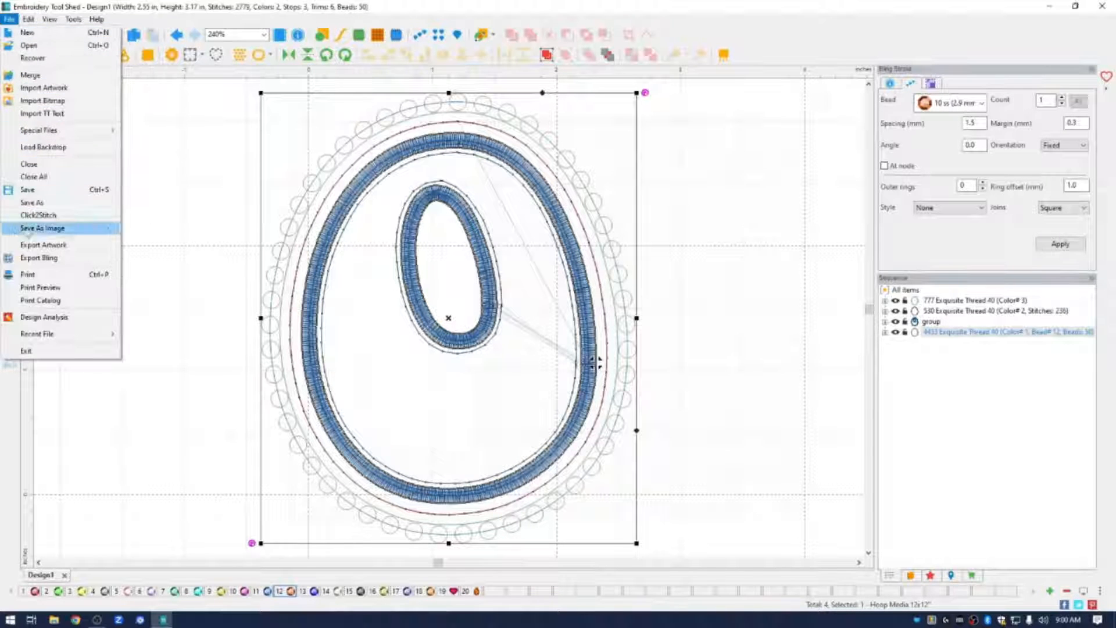
{"action": "left_click", "coordinate": [41, 258]}
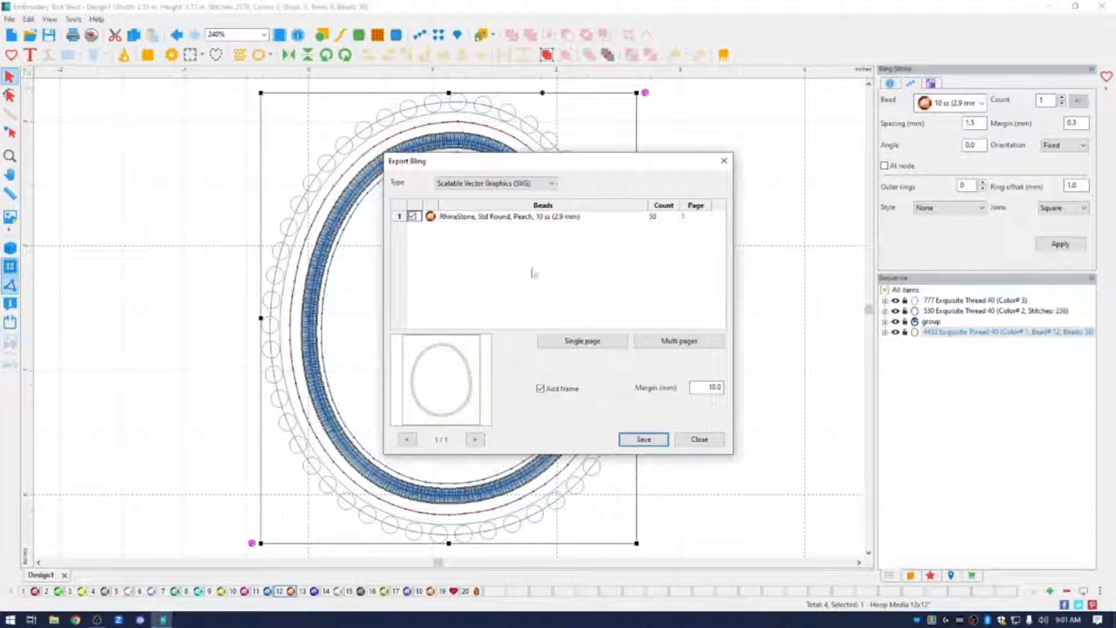
{"action": "left_click", "coordinate": [554, 184]}
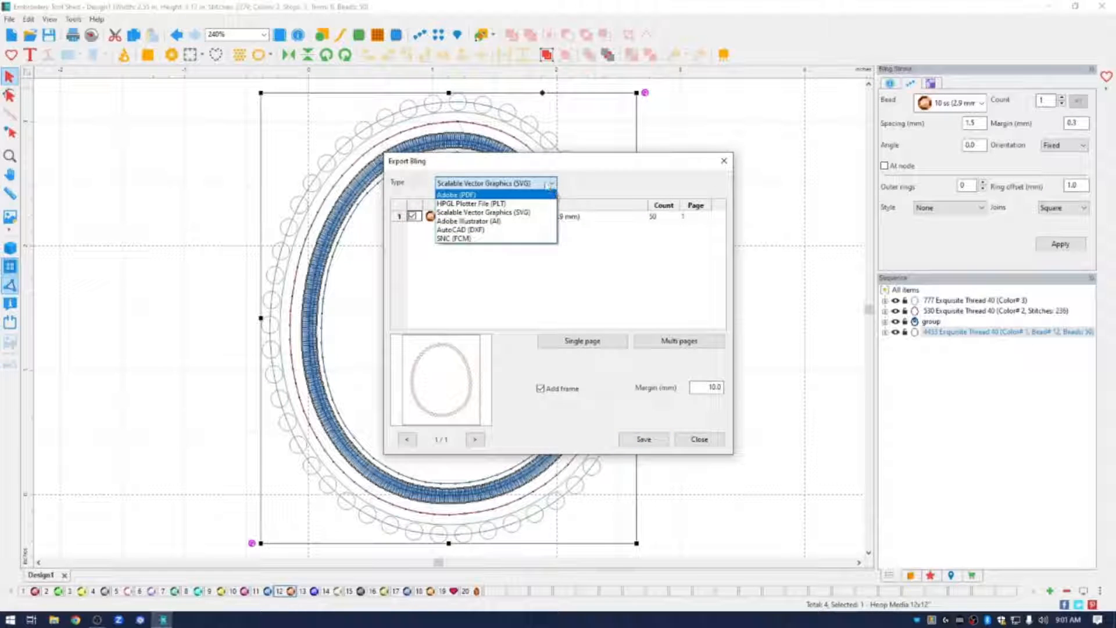
{"action": "left_click", "coordinate": [550, 184]}
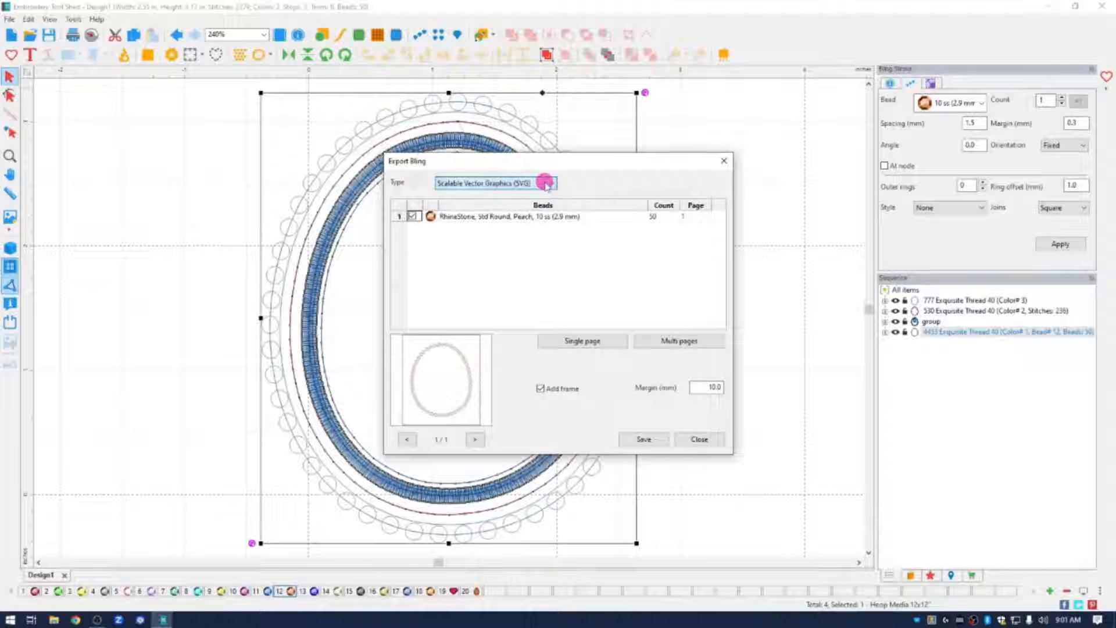
{"action": "left_click", "coordinate": [644, 440]}
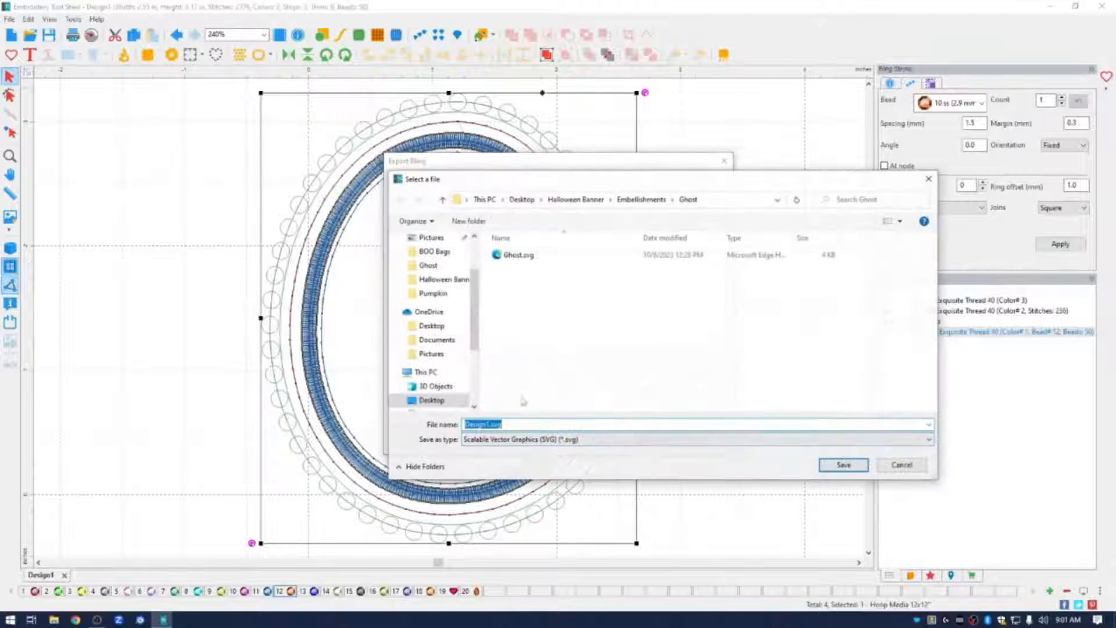
{"action": "left_click", "coordinate": [539, 426]}
{"action": "left_click", "coordinate": [794, 461]}
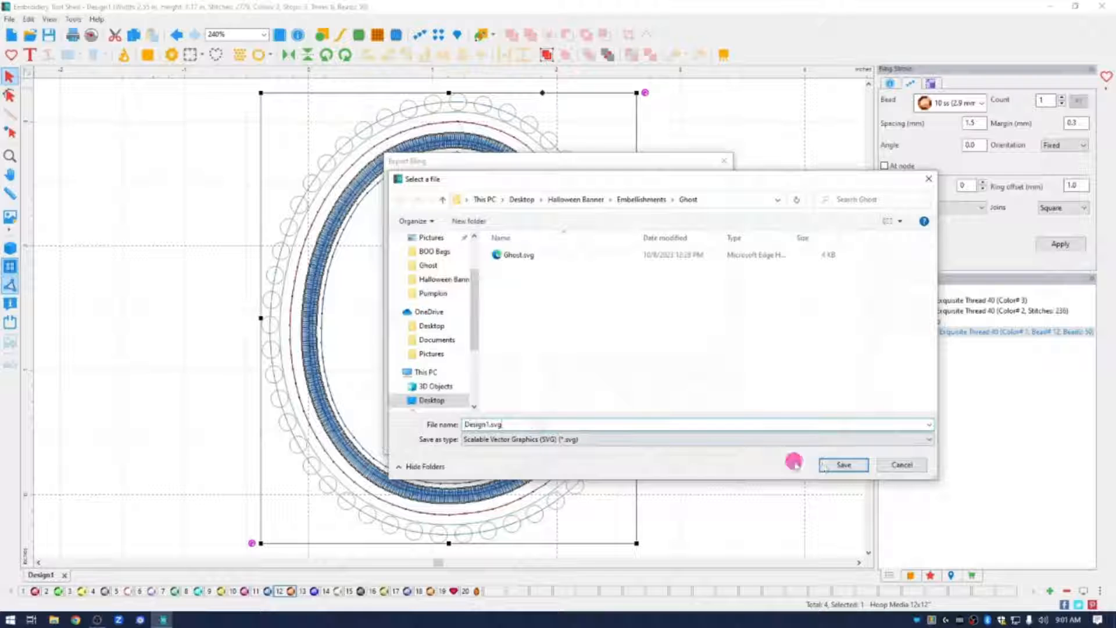
{"action": "left_click", "coordinate": [826, 465]}
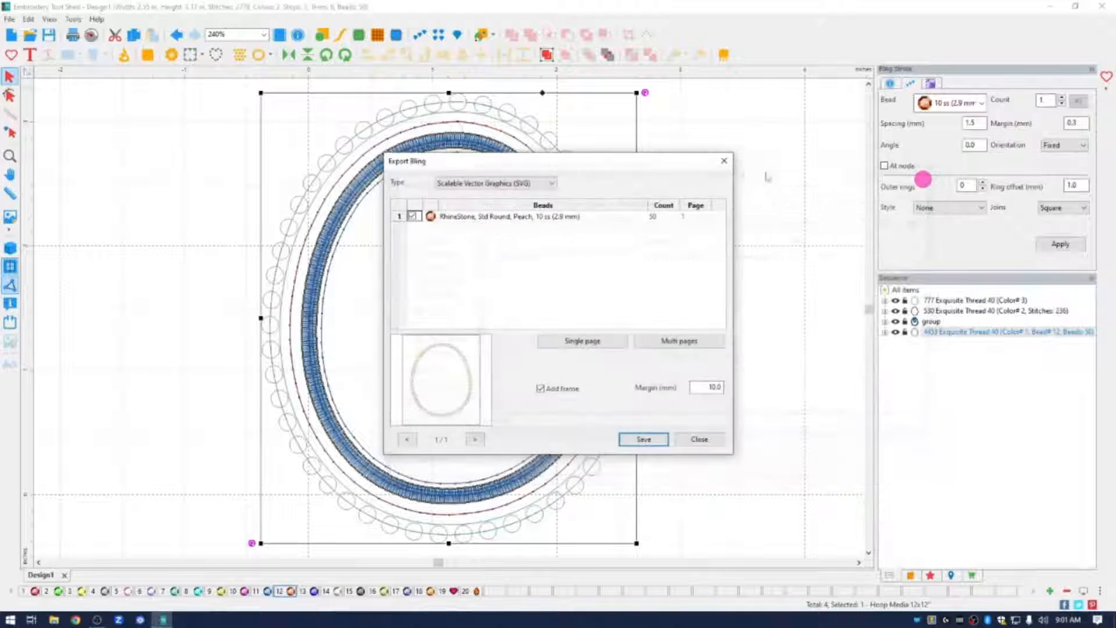
{"action": "left_click", "coordinate": [724, 161]}
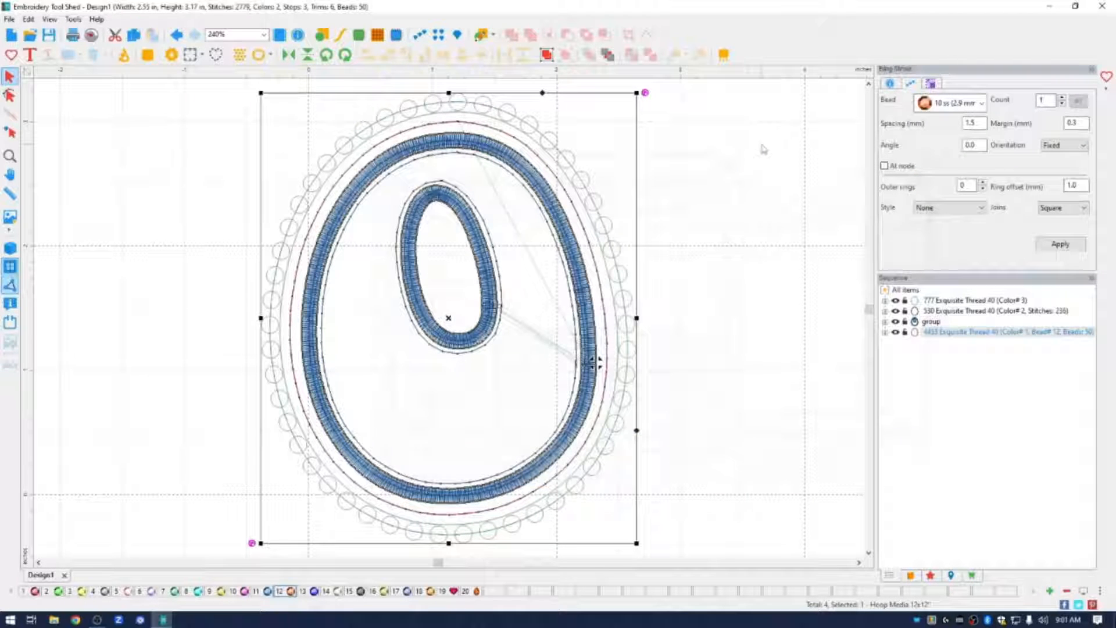
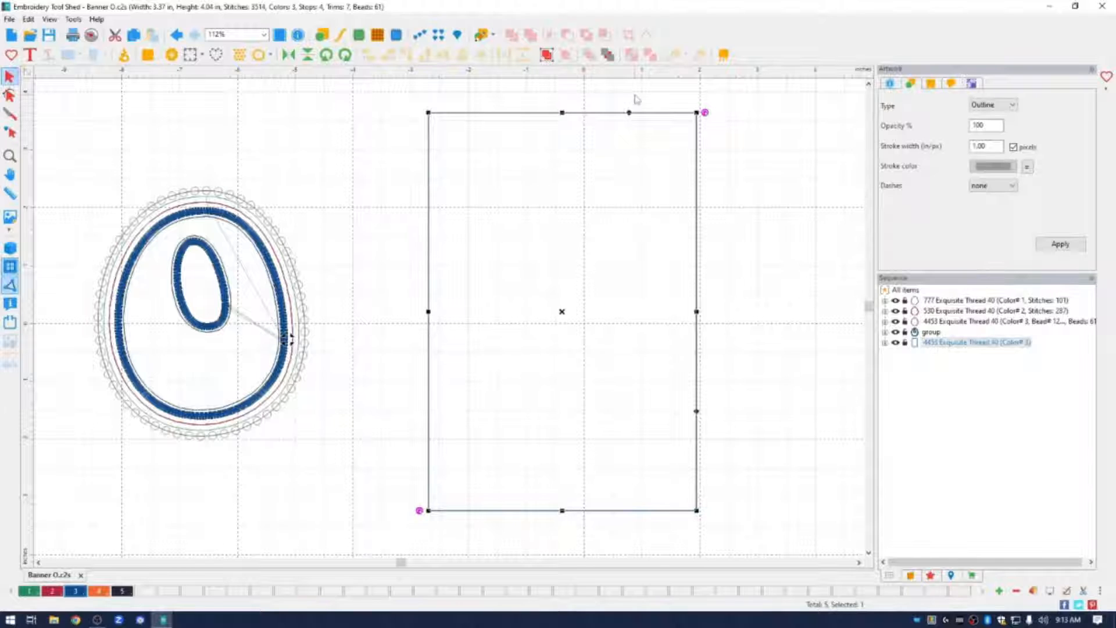
- Turn off Maintain aspect ratio and resize the banner rectangle to 4.99 in wide and 6.25 in high
{"action": "left_click", "coordinate": [971, 83]}
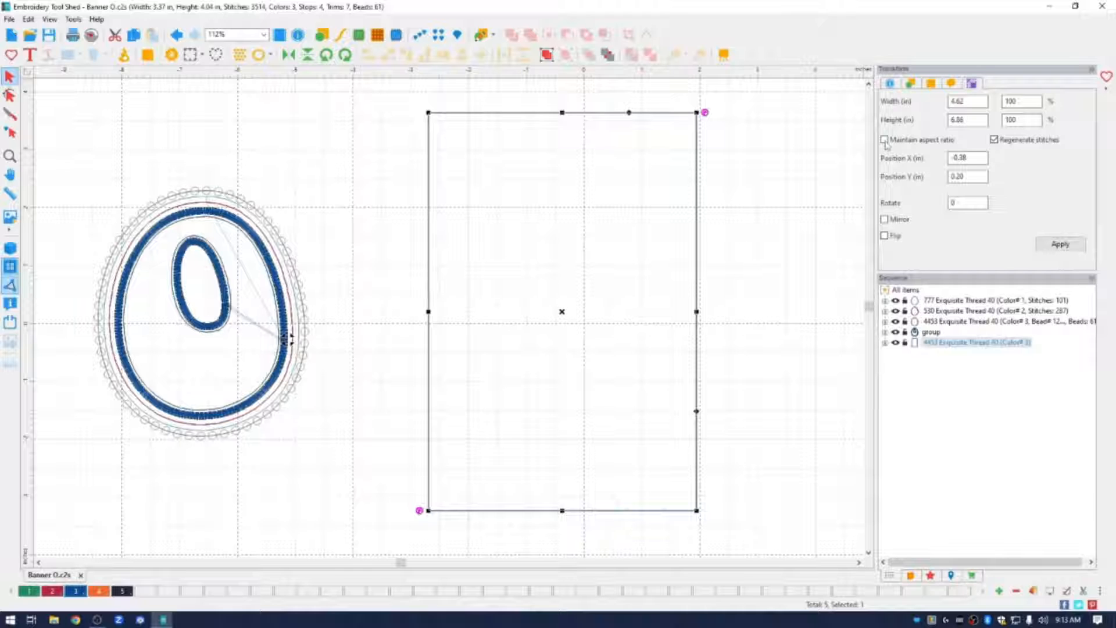
{"action": "left_click", "coordinate": [929, 140]}
{"action": "left_click", "coordinate": [884, 140]}
{"action": "double_click", "coordinate": [944, 106]}
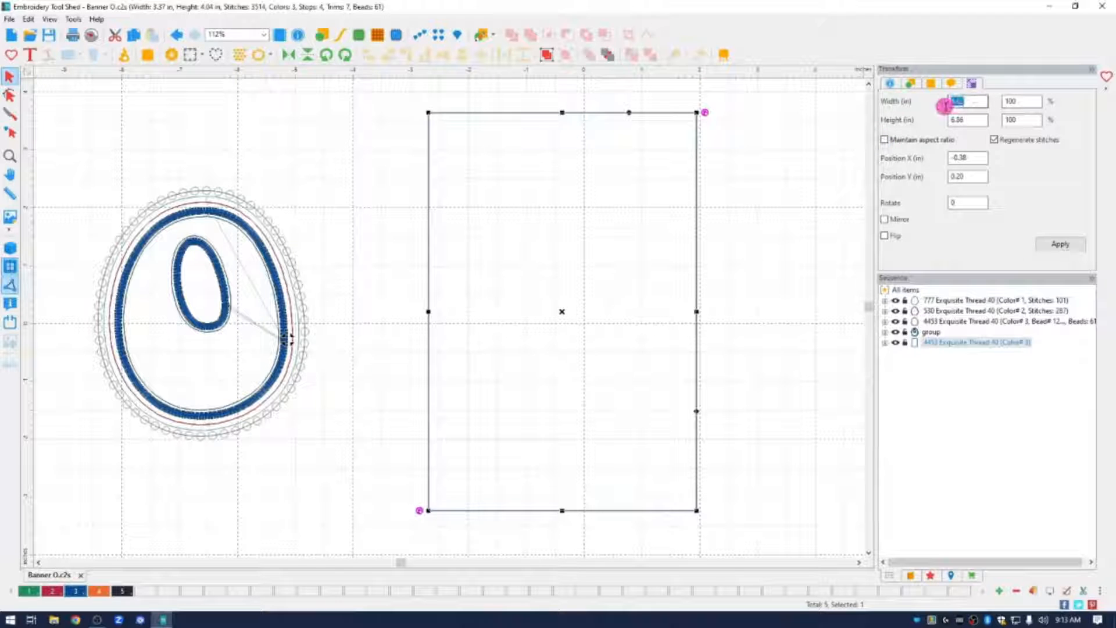
{"action": "type", "text": "4"}
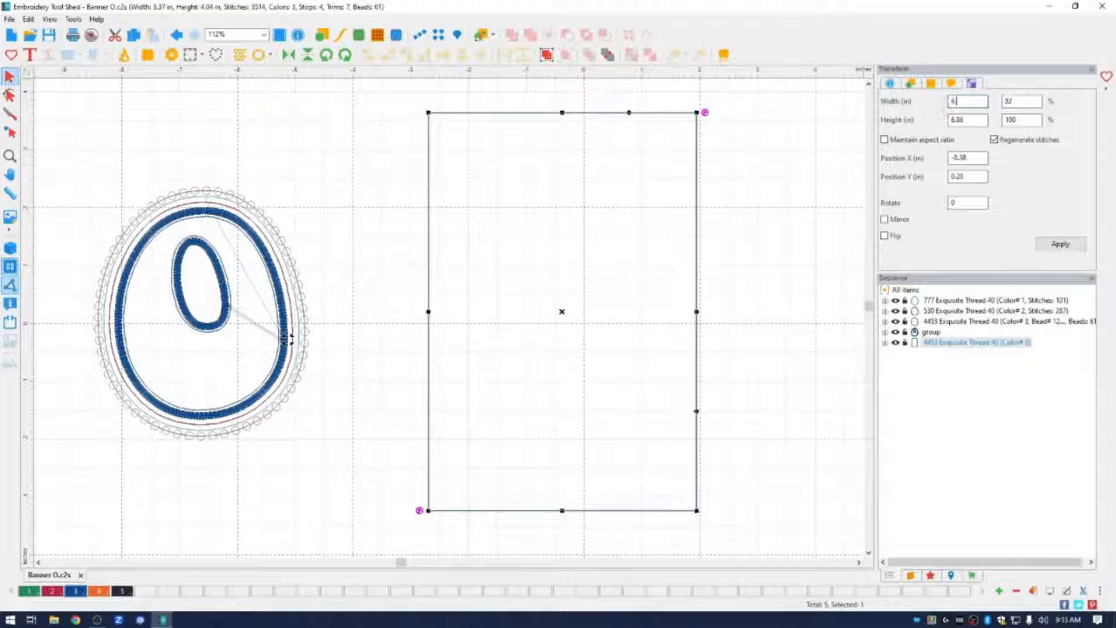
{"action": "type", "text": ".00"}
{"action": "double_click", "coordinate": [945, 120]}
{"action": "type", "text": "4"}
{"action": "left_click", "coordinate": [1060, 244]}
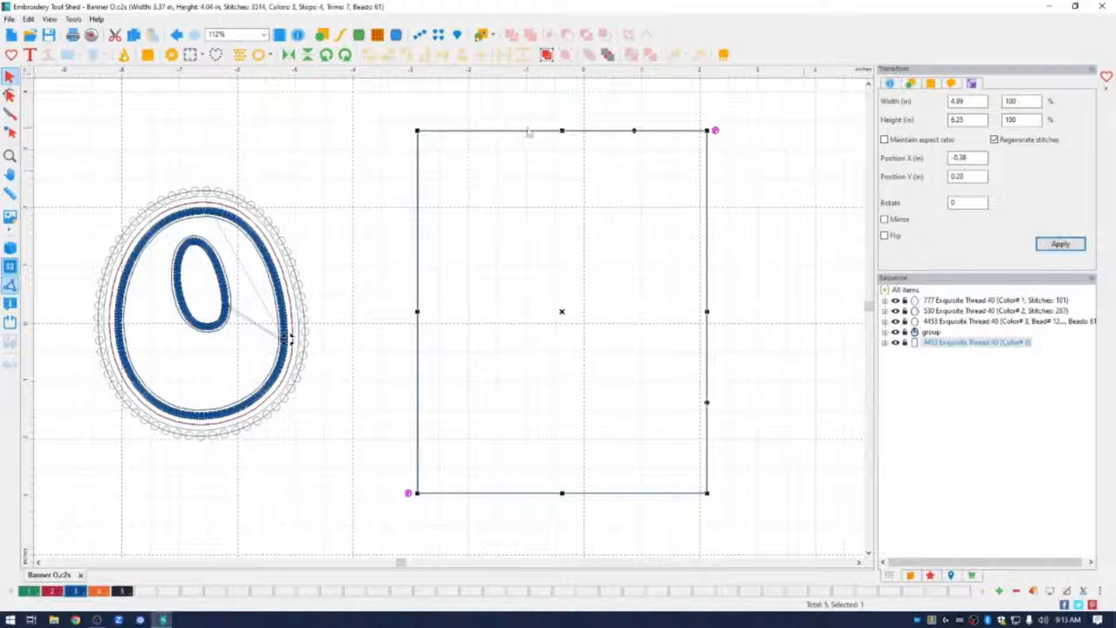
- Center the origin and place the banner rectangle at position X 0.00, Y 0.00
{"action": "right_click", "coordinate": [794, 74]}
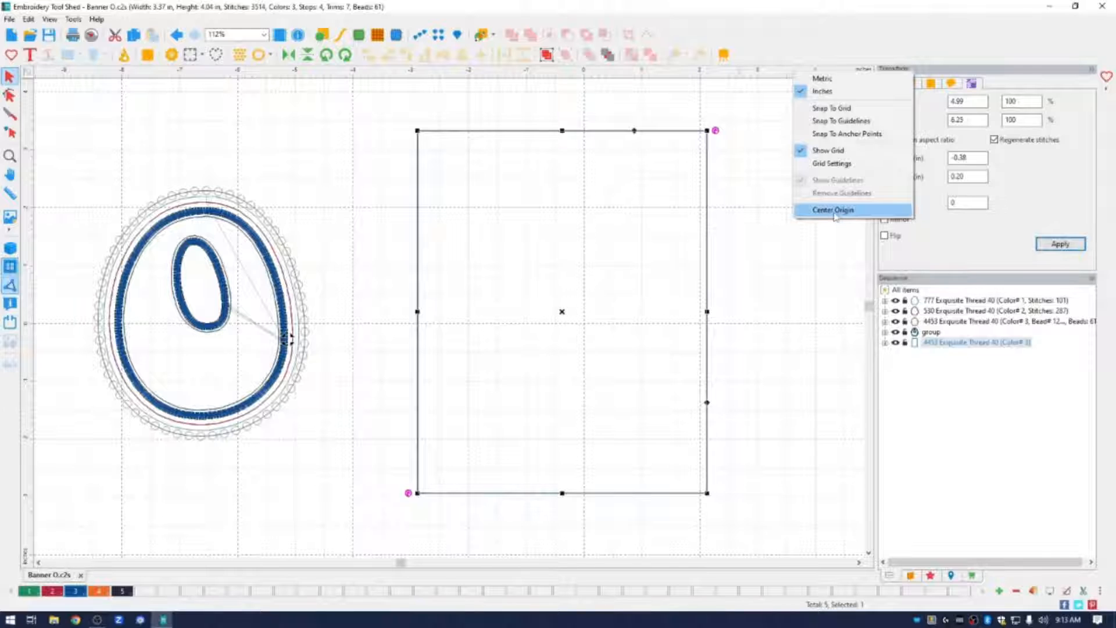
{"action": "left_click", "coordinate": [834, 210]}
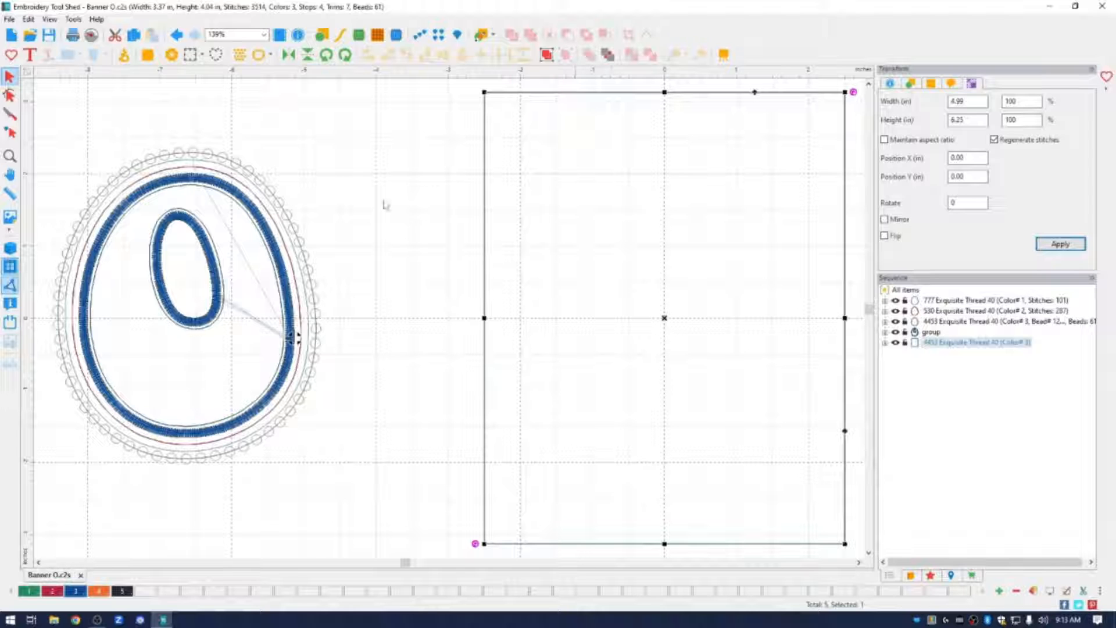
{"action": "scroll", "coordinate": [384, 205], "scroll_direction": "down", "scroll_amount": 2}
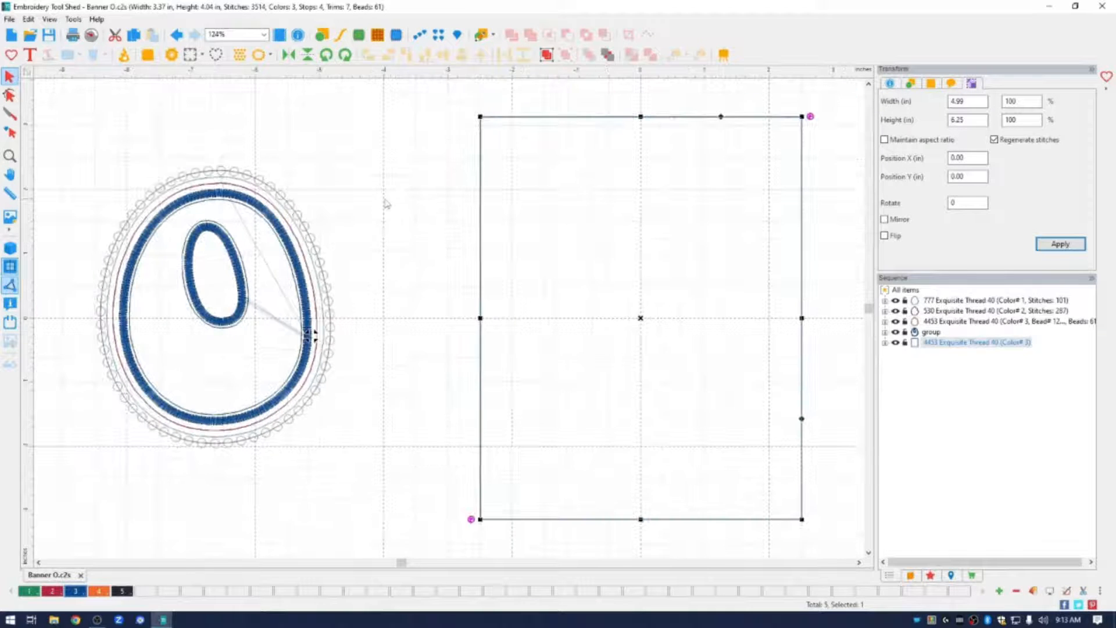
- Add a point at the middle of the rectangle's bottom edge and pull it down to bow the edge outward
{"action": "left_click", "coordinate": [9, 95]}
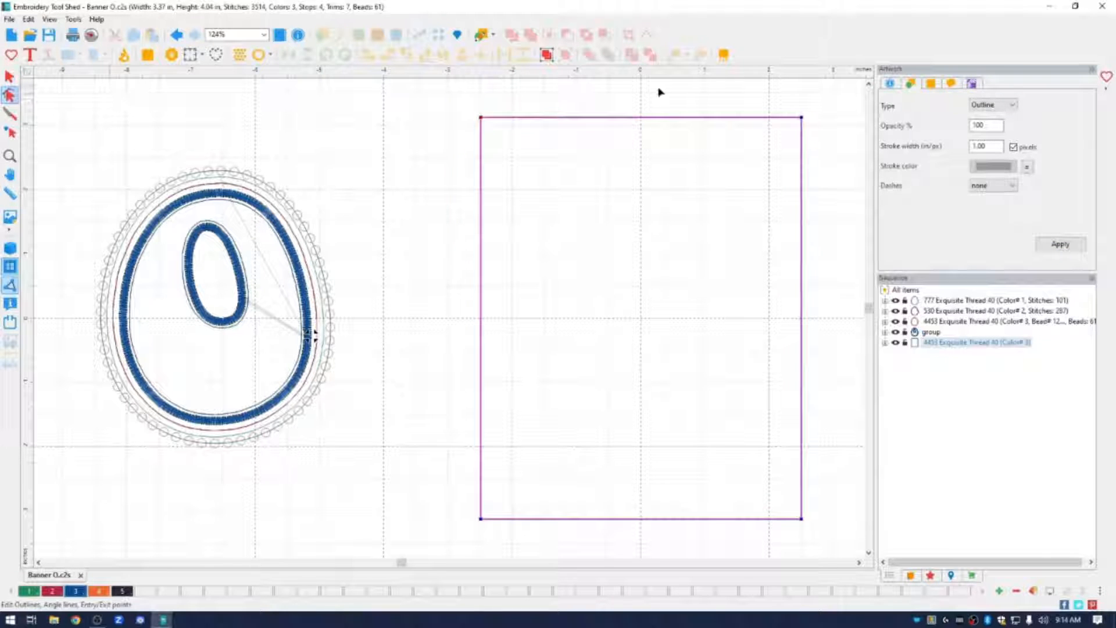
{"action": "right_click", "coordinate": [642, 519]}
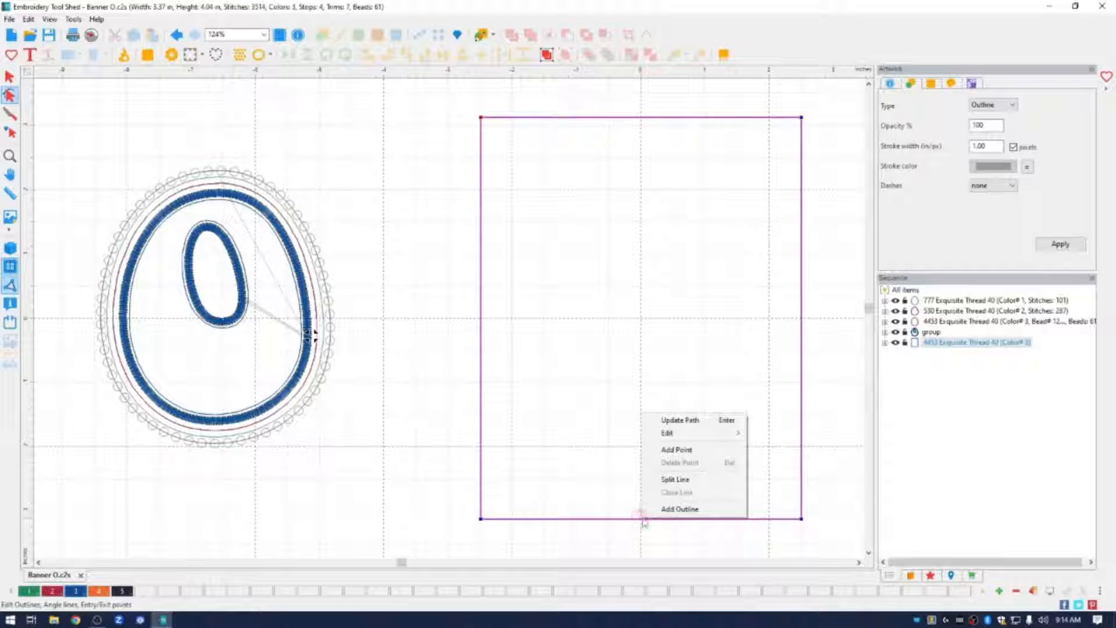
{"action": "left_click", "coordinate": [702, 452]}
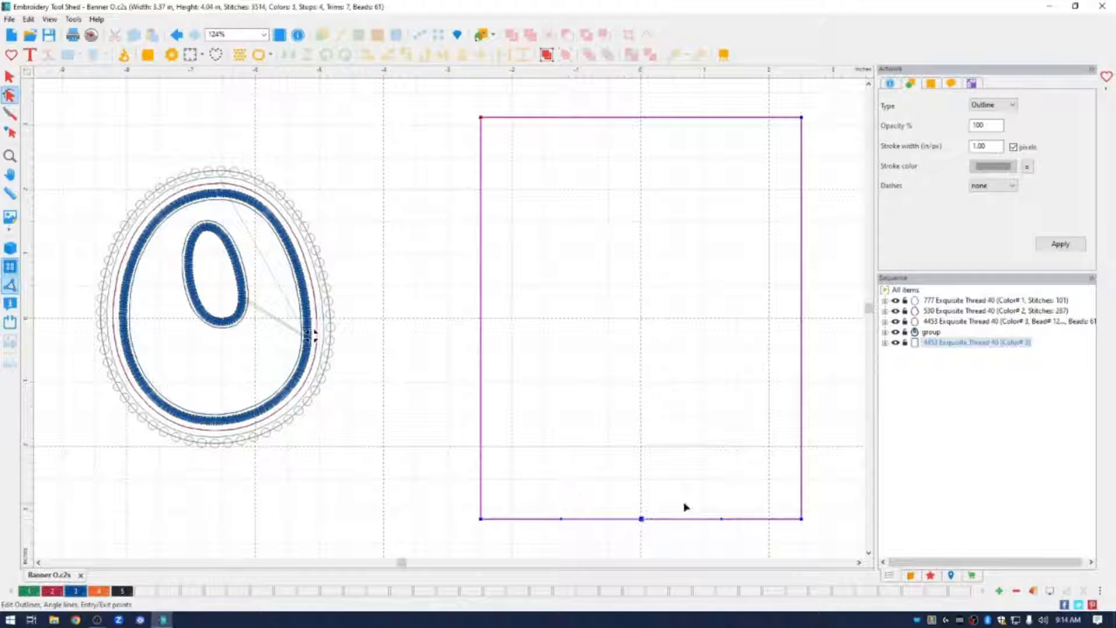
{"action": "left_click_drag", "start_coordinate": [642, 520], "coordinate": [642, 565]}
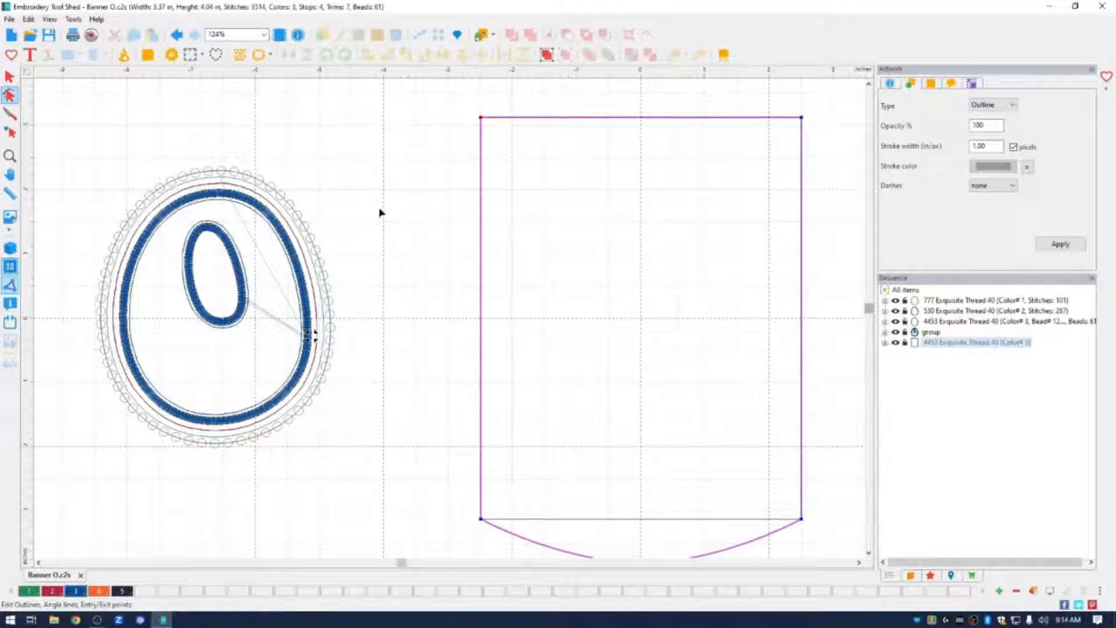
- Fine-tune the bottom curve's midpoint to about 0.7 in below the lower corners and finish editing the outline
{"action": "left_click", "coordinate": [264, 35]}
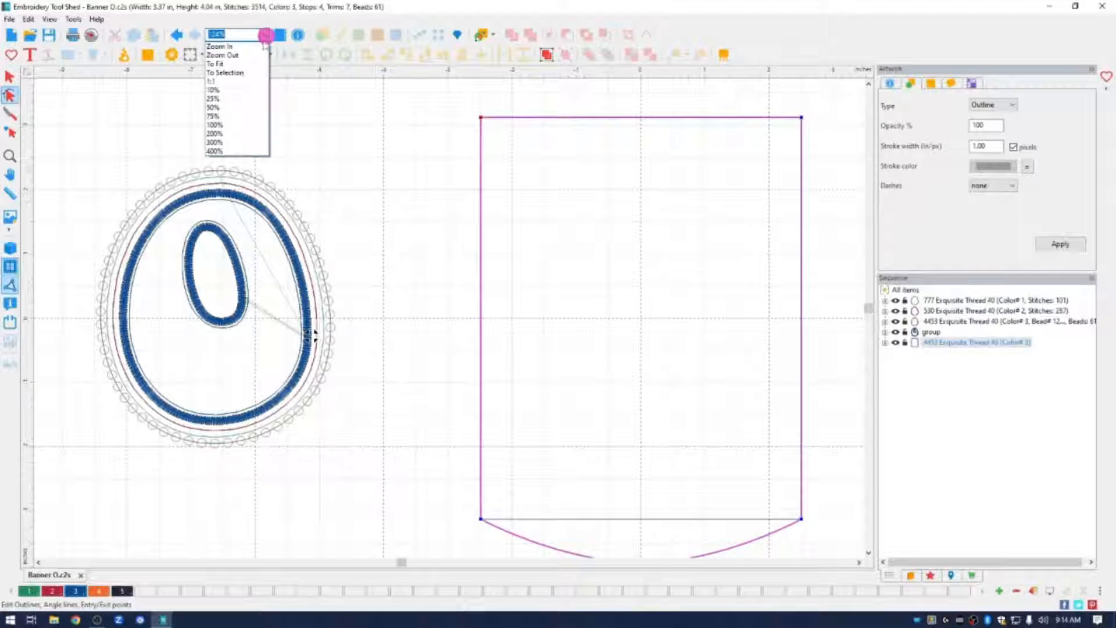
{"action": "left_click", "coordinate": [221, 47]}
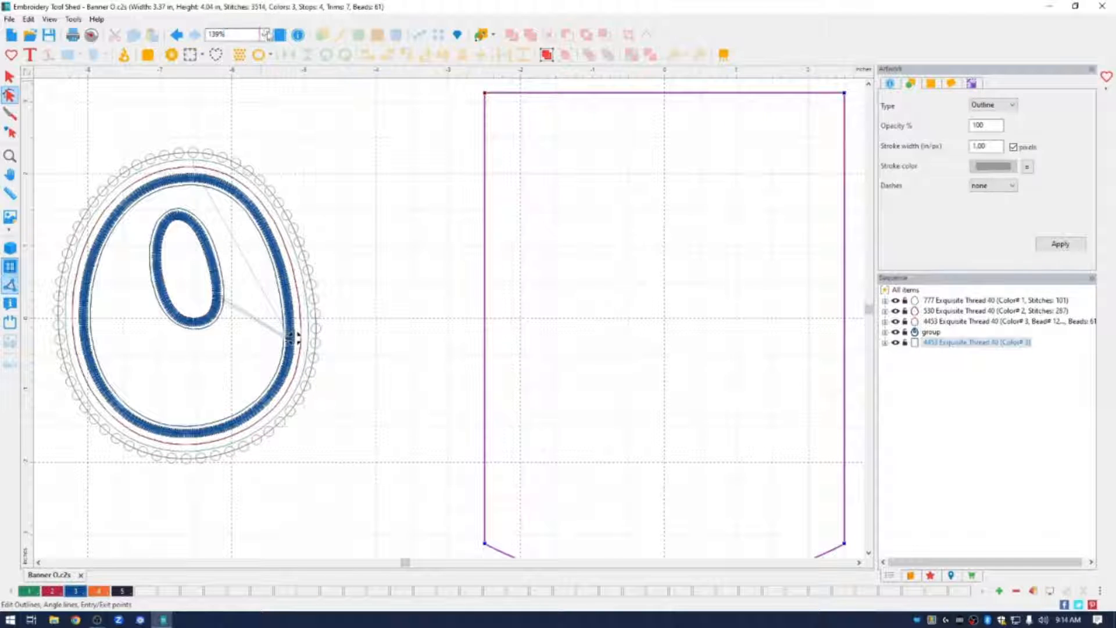
{"action": "left_click", "coordinate": [264, 35]}
{"action": "left_click", "coordinate": [248, 64]}
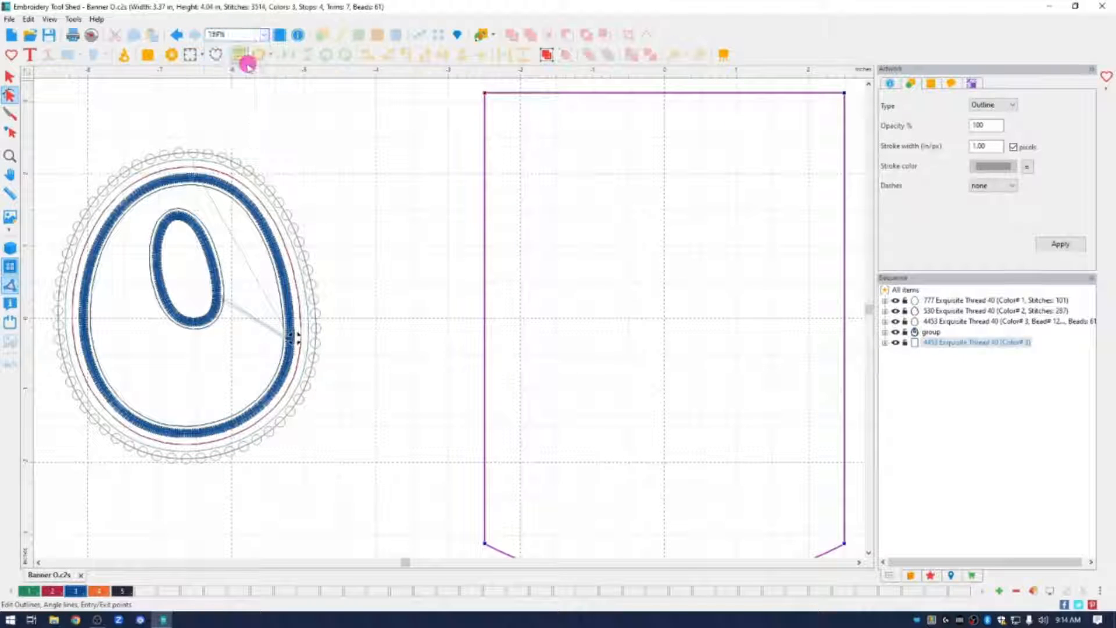
{"action": "left_click", "coordinate": [264, 35]}
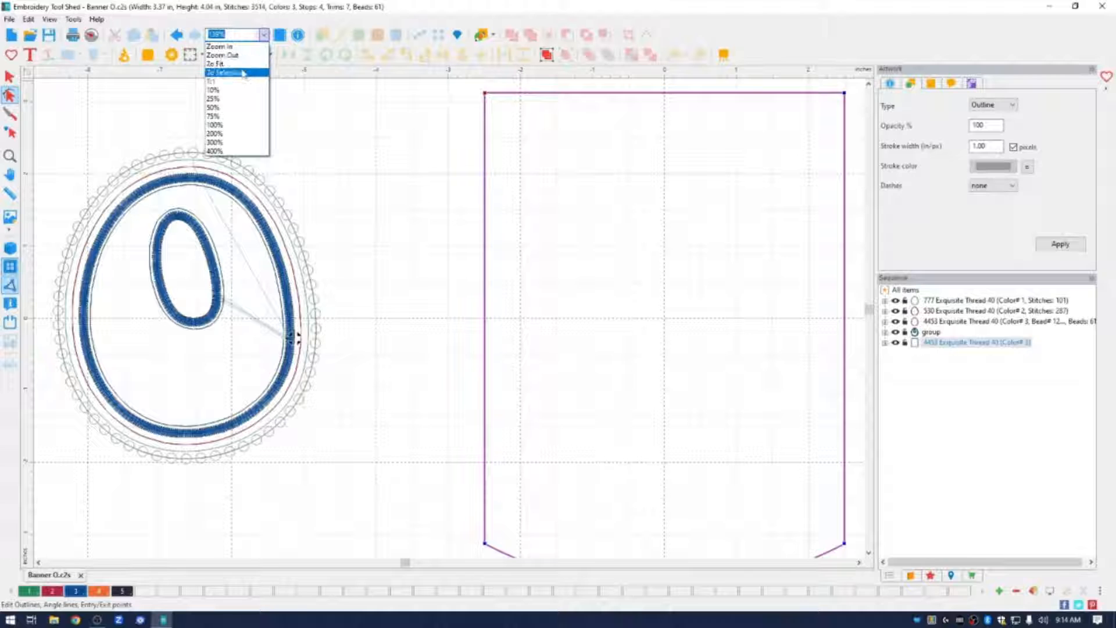
{"action": "left_click", "coordinate": [222, 64]}
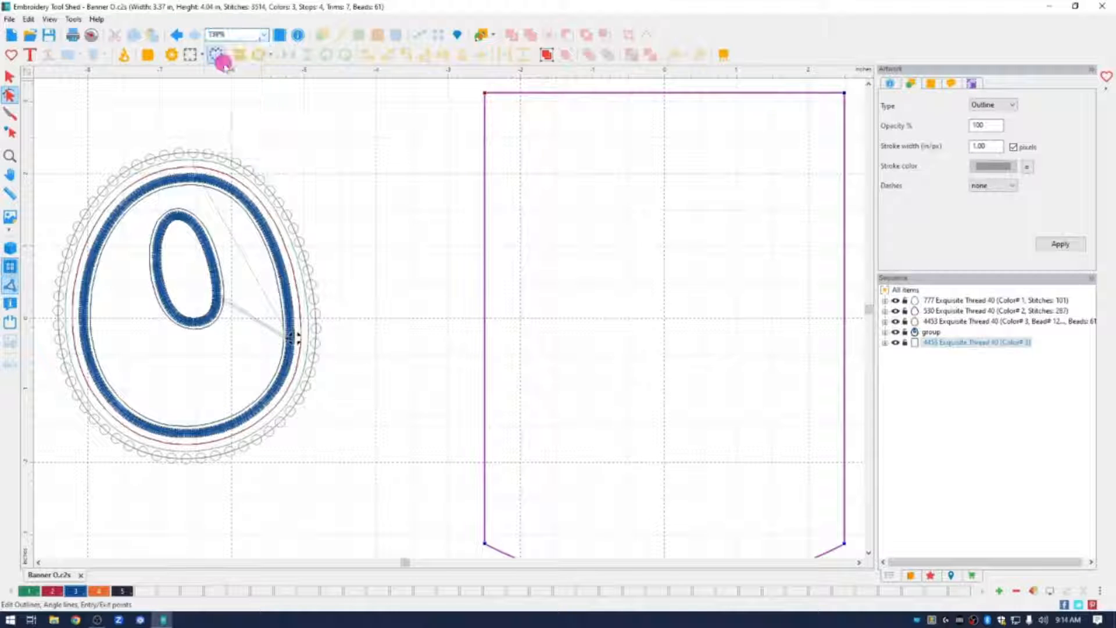
{"action": "left_click", "coordinate": [264, 35]}
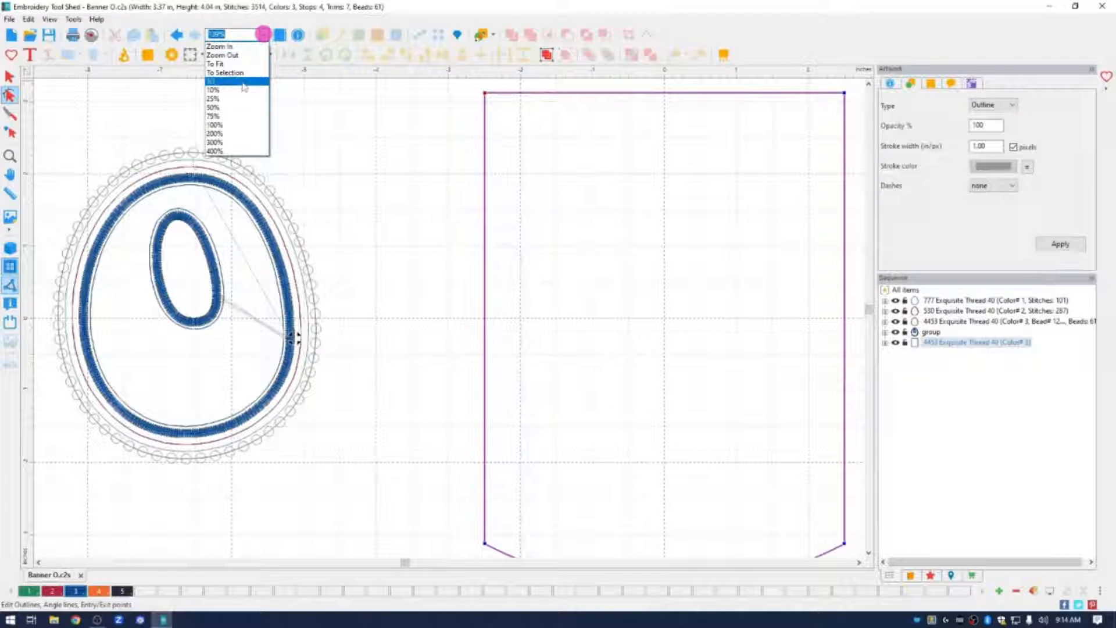
{"action": "left_click", "coordinate": [236, 124]}
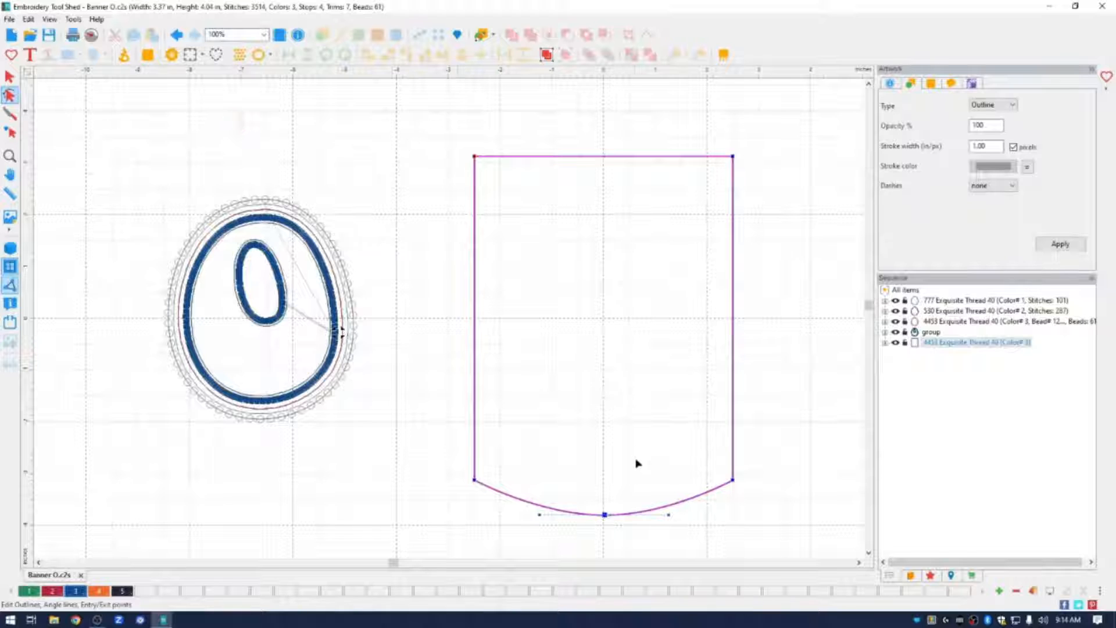
{"action": "left_click_drag", "start_coordinate": [606, 517], "coordinate": [605, 521]}
{"action": "left_click", "coordinate": [781, 404]}
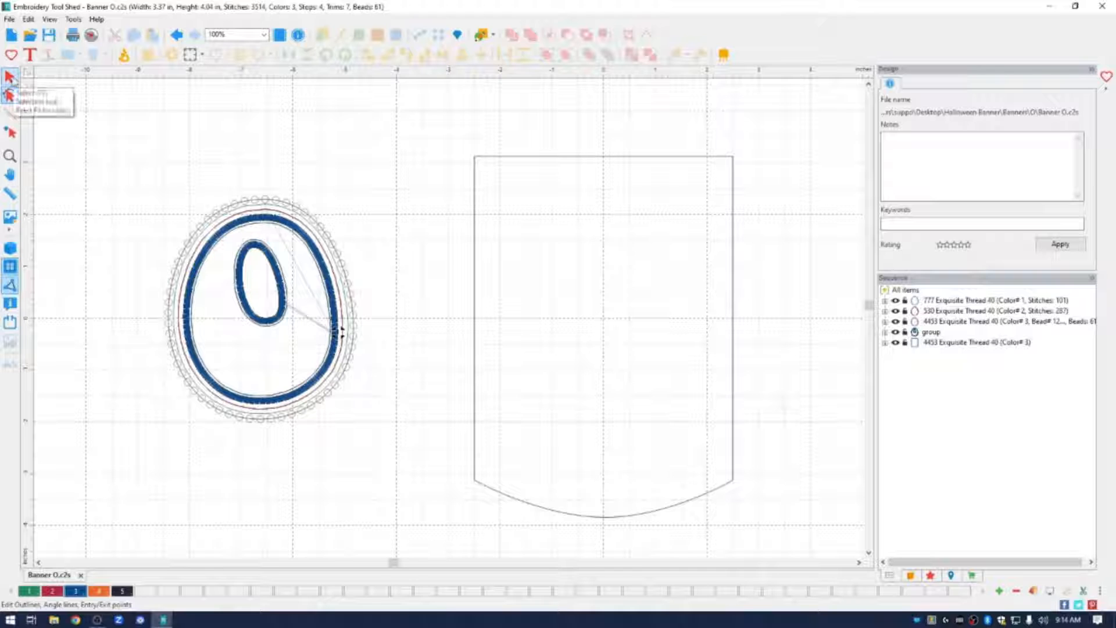
- Set the curved banner shape's height to 6.99 in
{"action": "left_click", "coordinate": [10, 77]}
{"action": "left_click", "coordinate": [475, 171]}
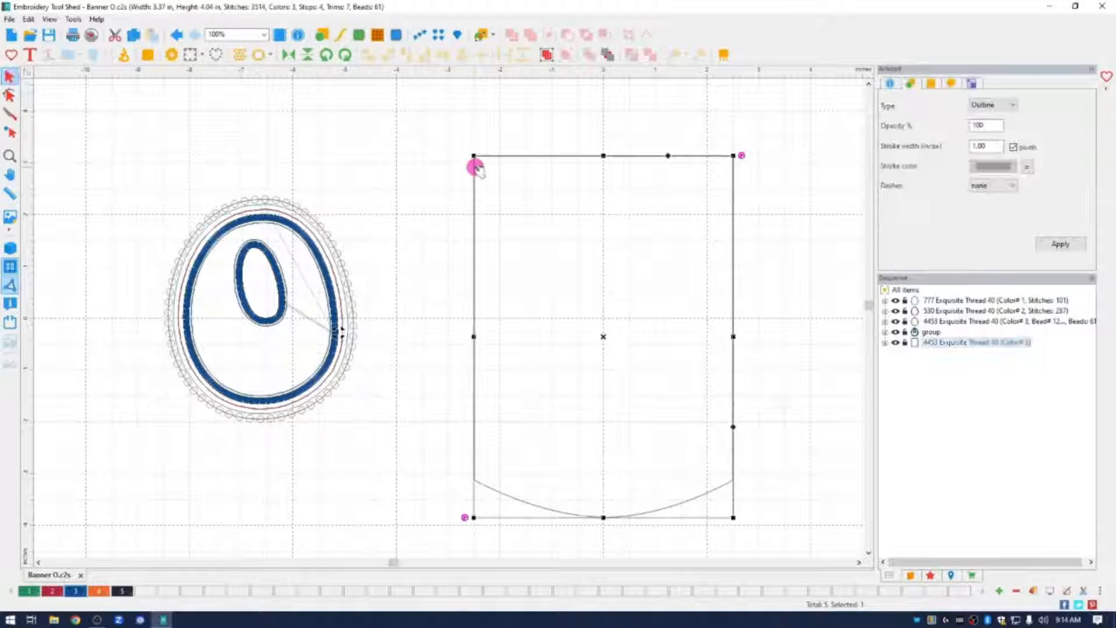
{"action": "left_click", "coordinate": [974, 85]}
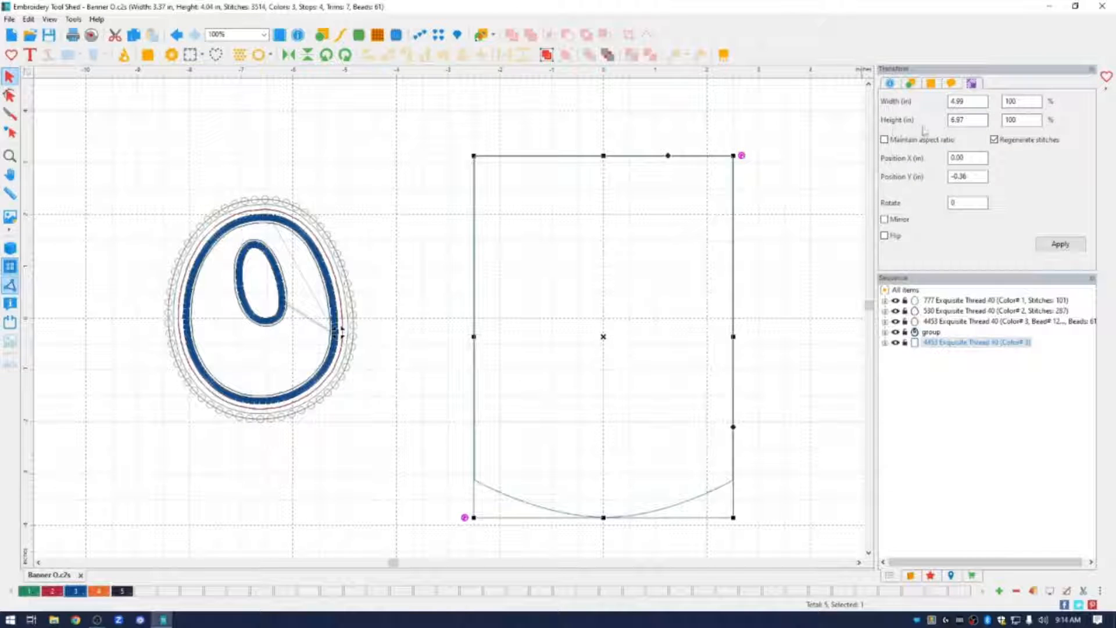
{"action": "left_click", "coordinate": [972, 120]}
{"action": "left_click_drag", "start_coordinate": [973, 119], "coordinate": [937, 120]}
{"action": "type", "text": "6.99"}
{"action": "left_click", "coordinate": [1062, 244]}
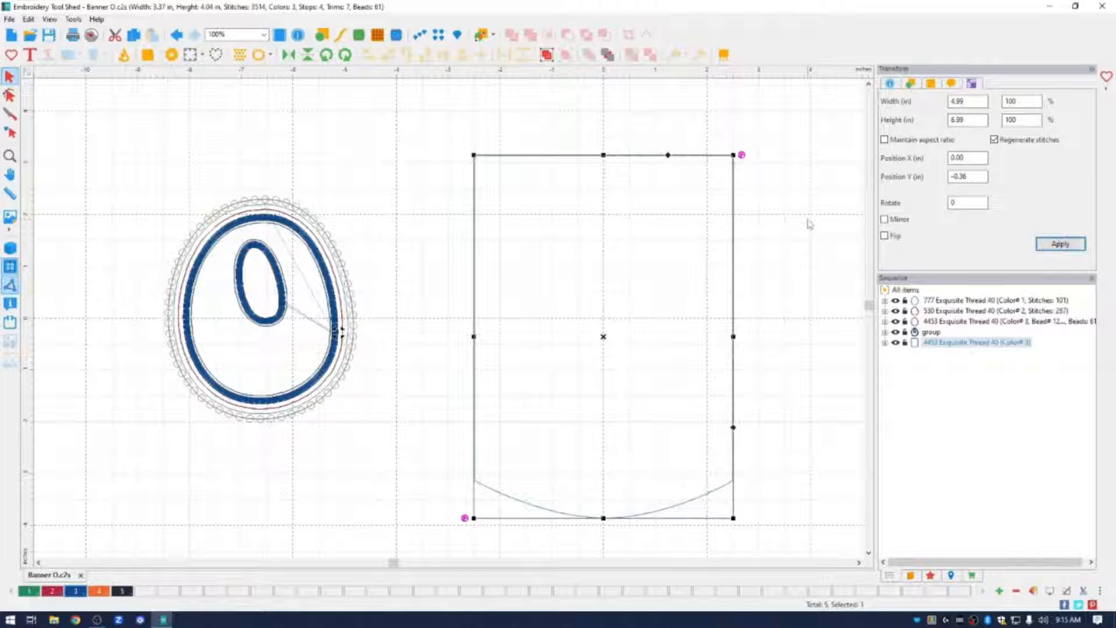
- Convert the banner outline to a run stitch and set its type to Bean
{"action": "right_click", "coordinate": [736, 205]}
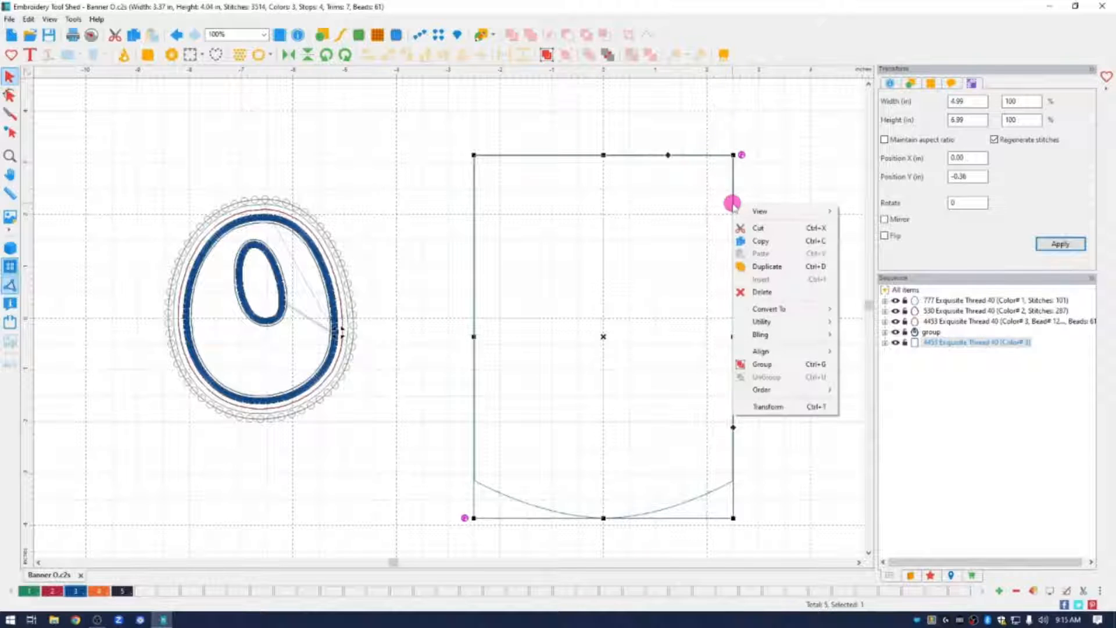
{"action": "mouse_move", "coordinate": [805, 309]}
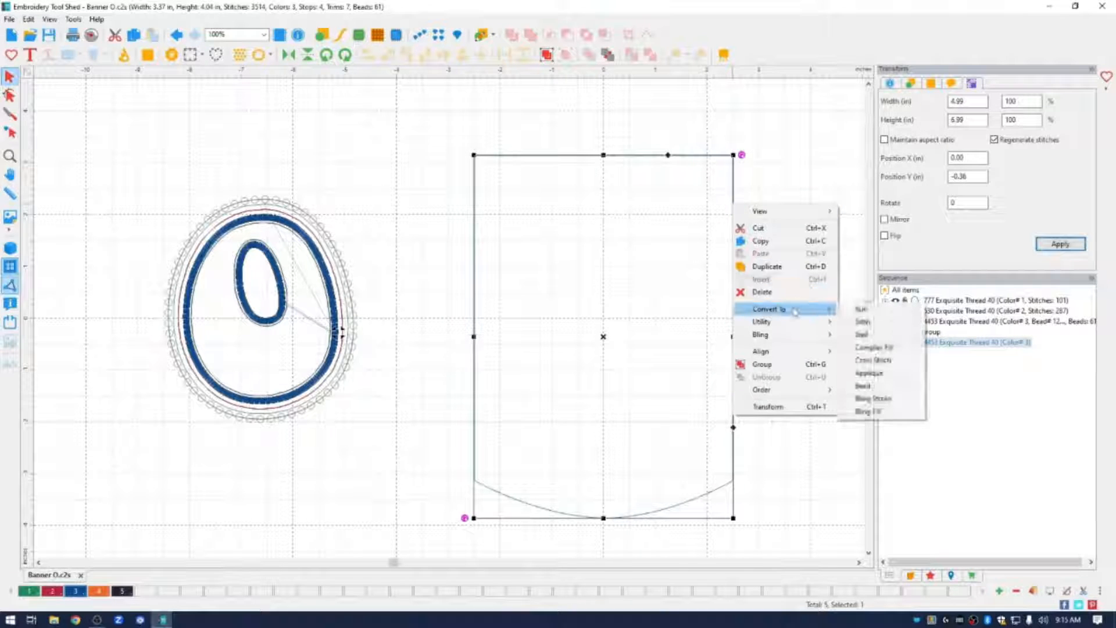
{"action": "left_click", "coordinate": [860, 310]}
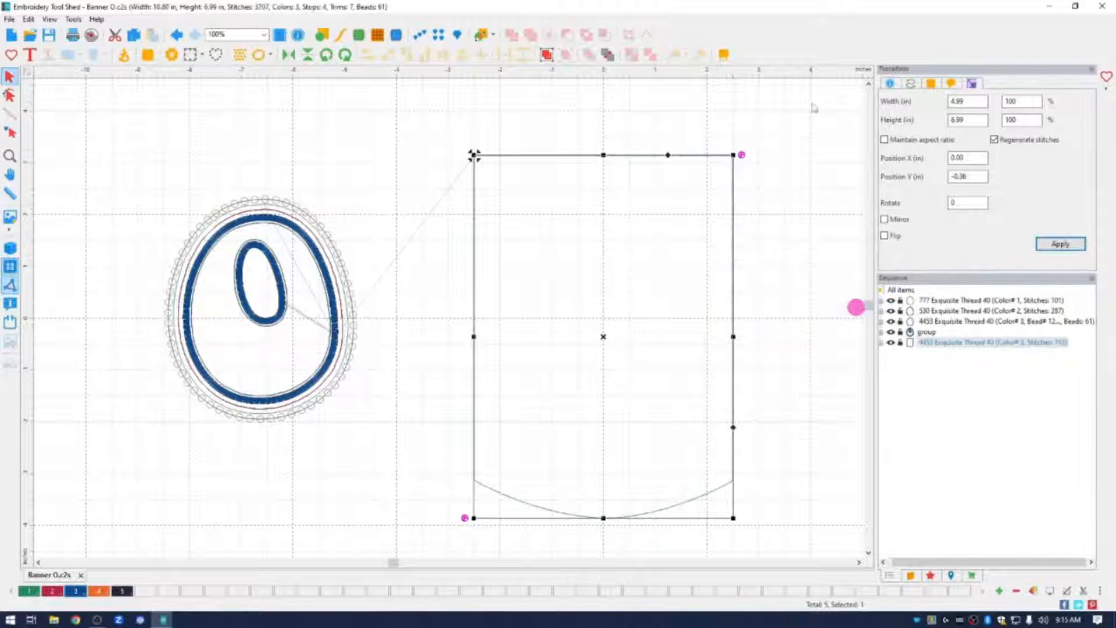
{"action": "left_click", "coordinate": [912, 85]}
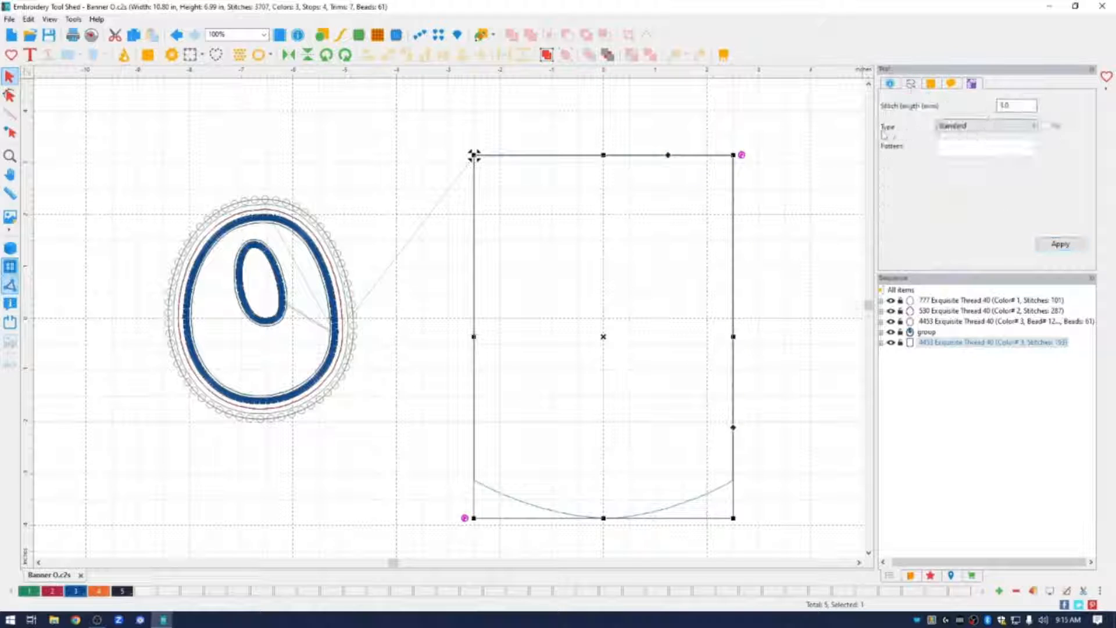
{"action": "left_click", "coordinate": [915, 127]}
{"action": "left_click", "coordinate": [989, 123]}
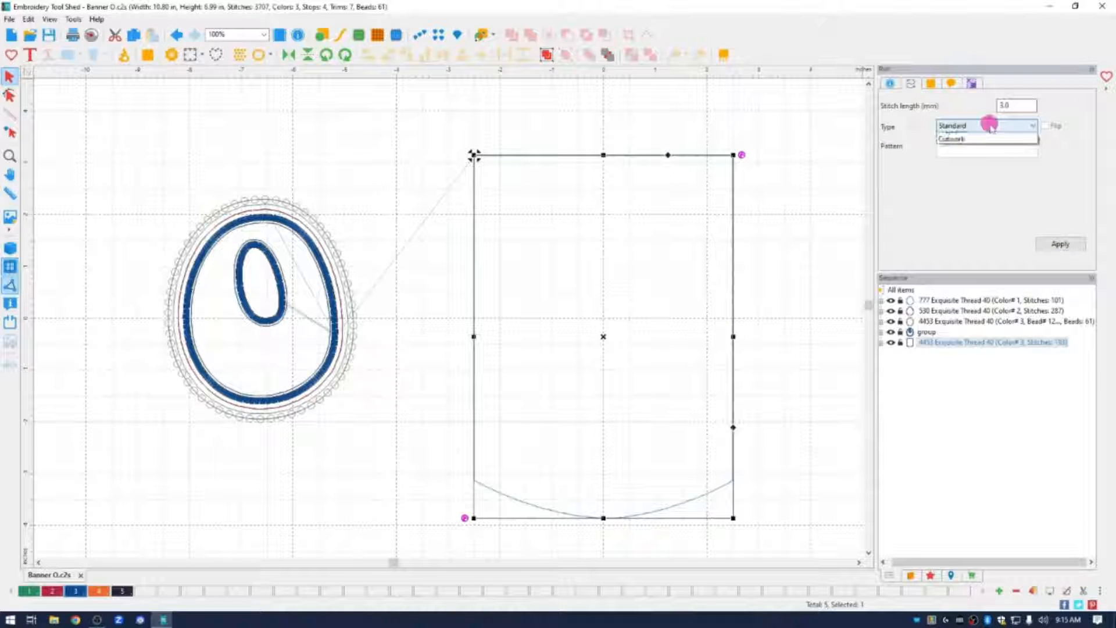
{"action": "left_click", "coordinate": [983, 155]}
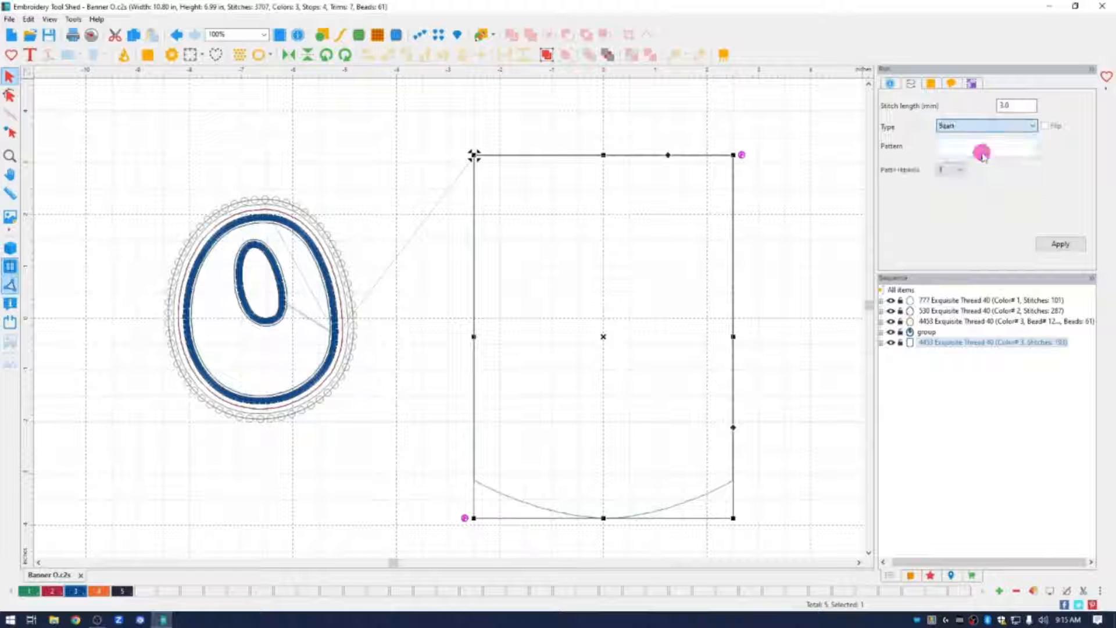
{"action": "left_click", "coordinate": [1060, 248]}
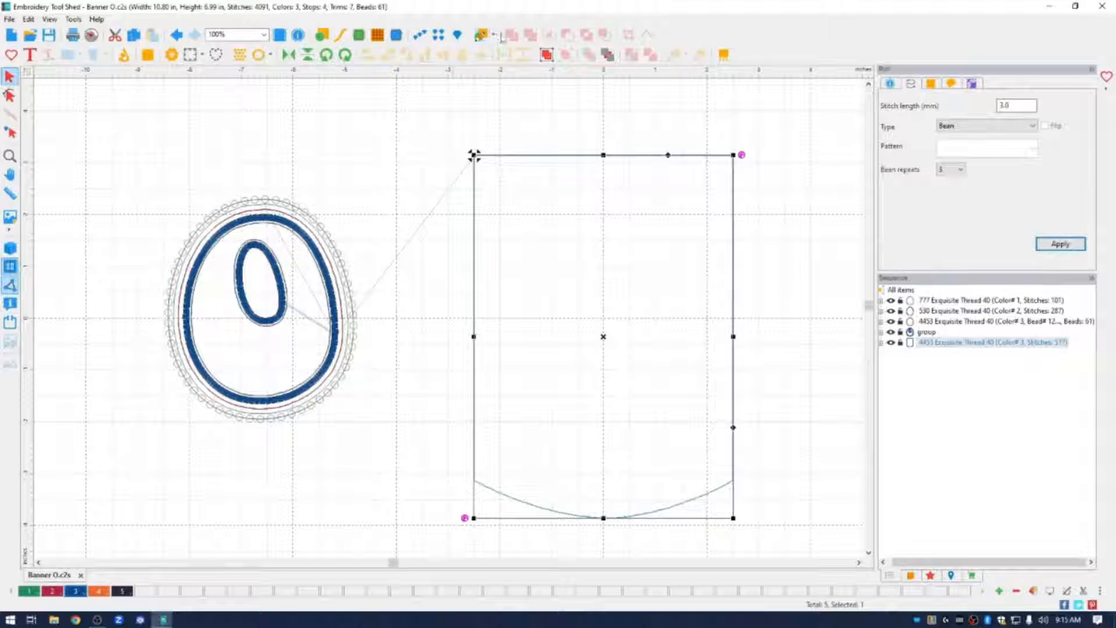
- Draw a narrow rounded rectangle, about 0.35 in wide and 0.93 in high, inside the banner's upper-left corner and select it
{"action": "left_click", "coordinate": [510, 24]}
{"action": "left_click", "coordinate": [494, 36]}
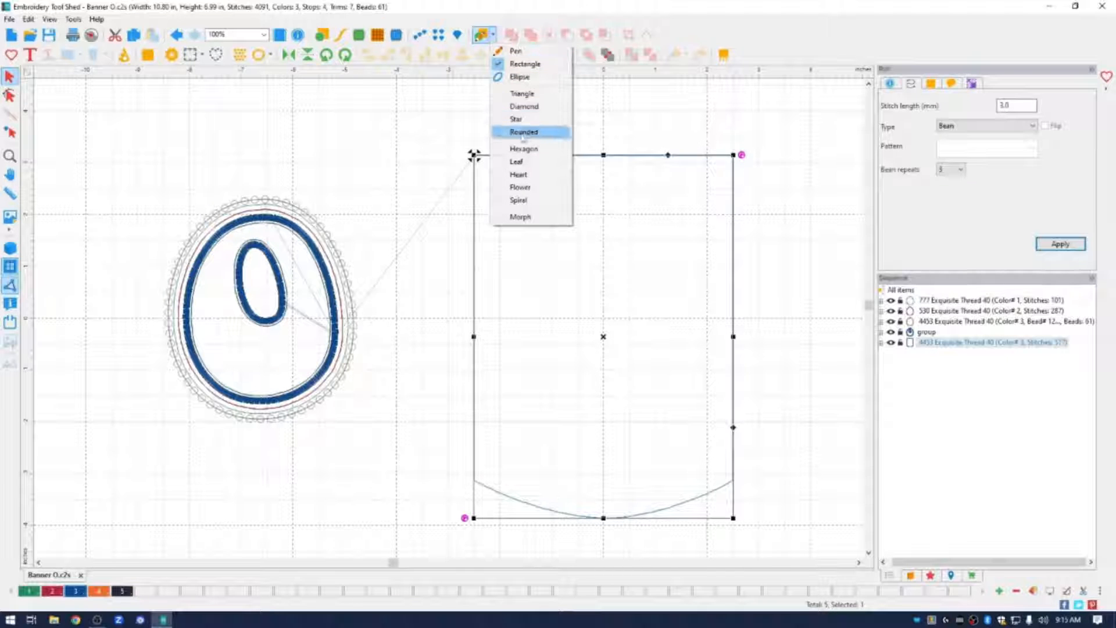
{"action": "left_click", "coordinate": [523, 133]}
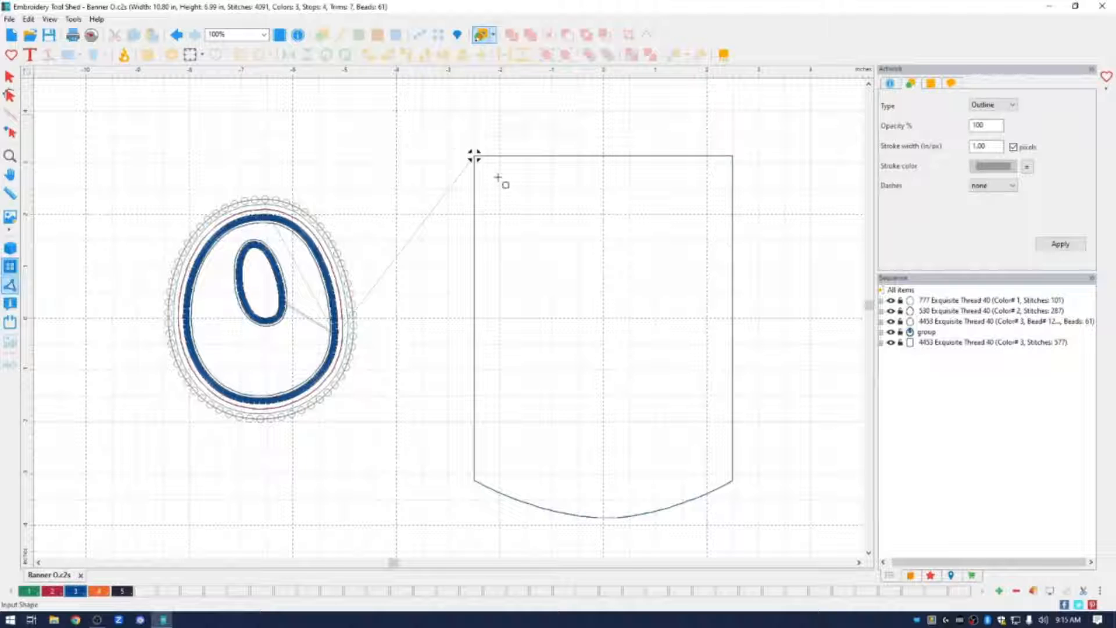
{"action": "left_click_drag", "start_coordinate": [501, 178], "coordinate": [518, 226]}
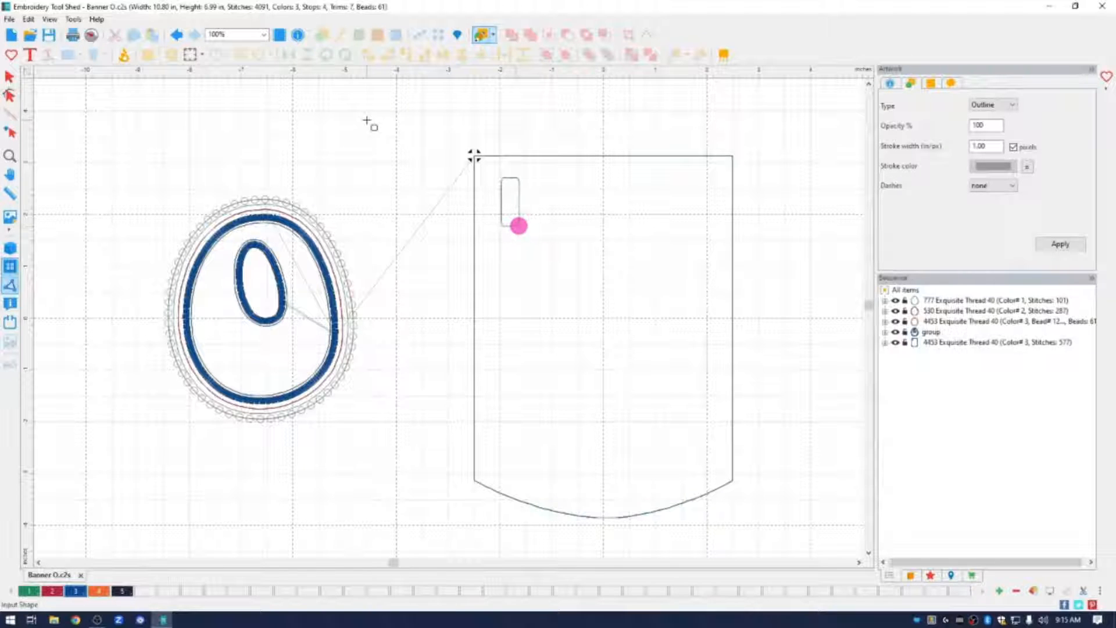
{"action": "left_click", "coordinate": [10, 79]}
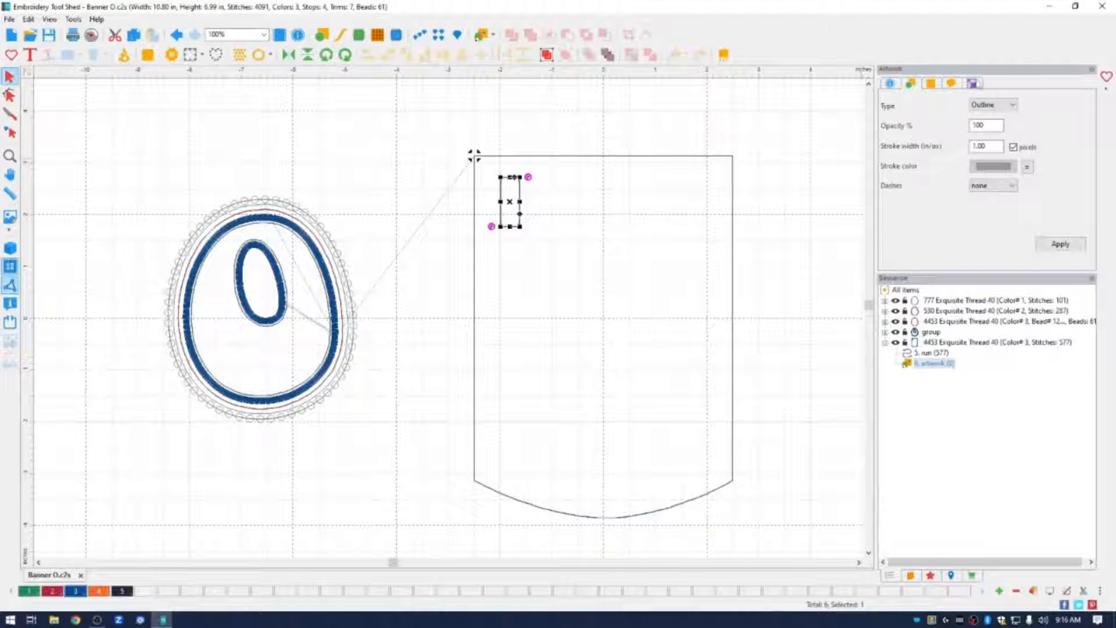
- Resize the small rounded rectangle to .20 in wide and .5 in high
{"action": "left_click", "coordinate": [972, 84]}
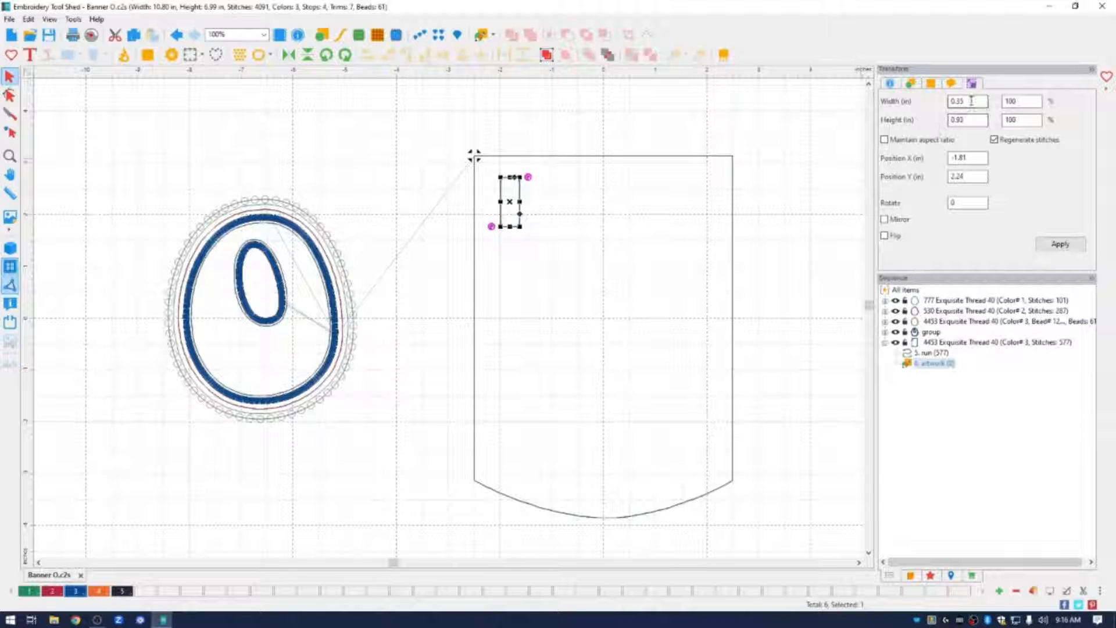
{"action": "left_click", "coordinate": [970, 101]}
{"action": "left_click_drag", "start_coordinate": [970, 101], "coordinate": [921, 104]}
{"action": "key", "text": "BackSpace"}
{"action": "type", "text": ".20"}
{"action": "double_click", "coordinate": [968, 120]}
{"action": "key", "text": "BackSpace"}
{"action": "left_click", "coordinate": [1060, 243]}
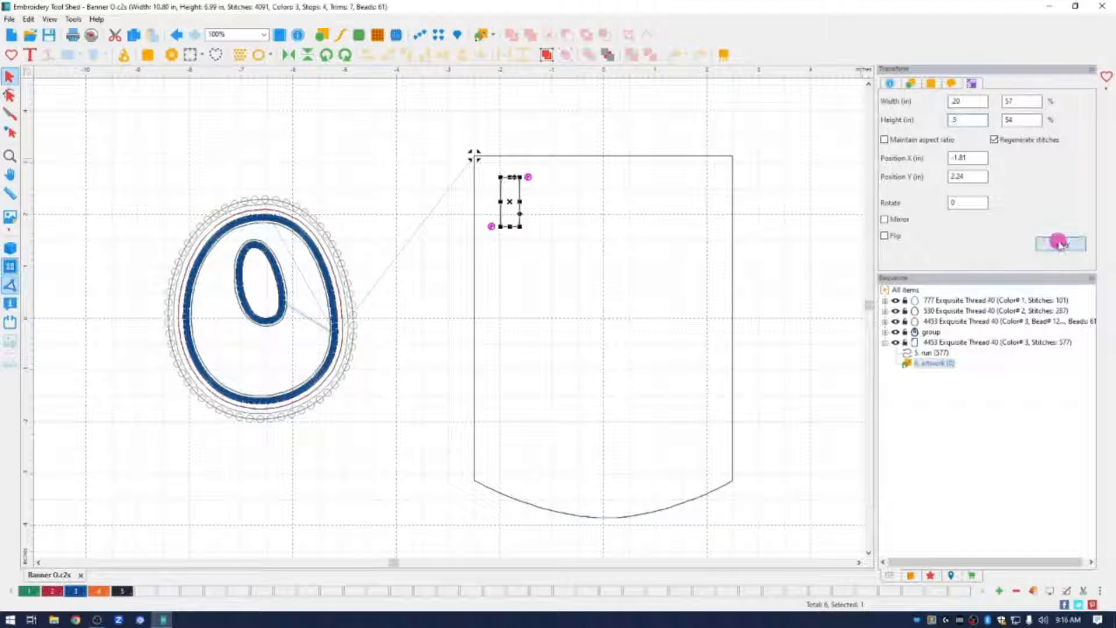
- Position the small slot at about X -2.00 in, Y 2.59 in and place a copy inside the banner's upper-right corner
{"action": "mouse_move", "coordinate": [511, 204]}
{"action": "left_mouse_down"}
{"action": "mouse_move", "coordinate": [513, 187]}
{"action": "mouse_move", "coordinate": [498, 184]}
{"action": "left_mouse_up"}
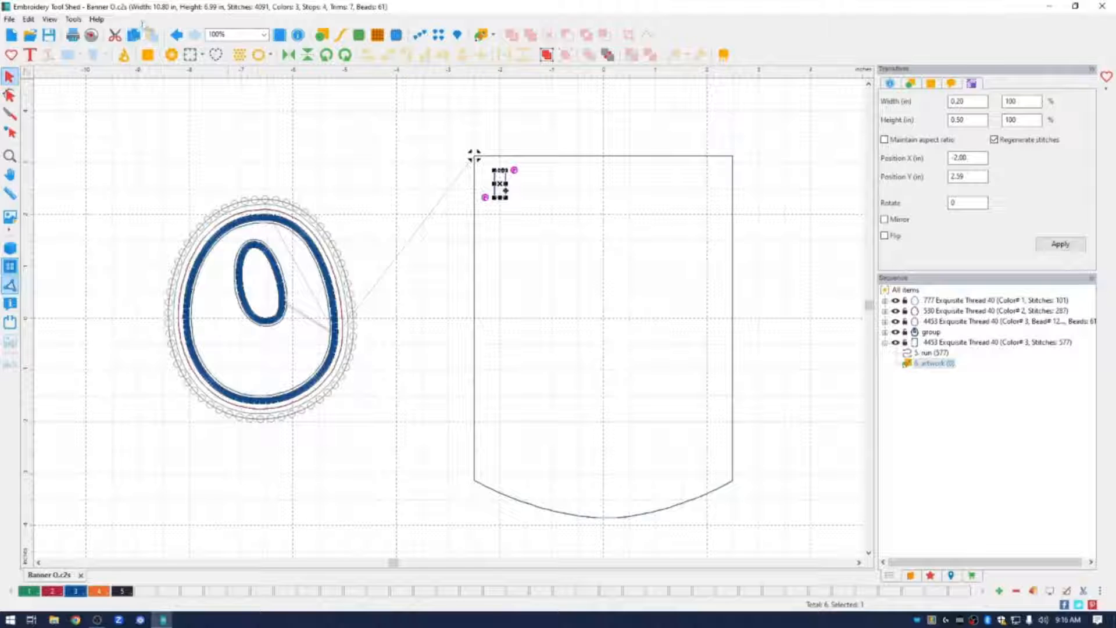
{"action": "left_click", "coordinate": [152, 36]}
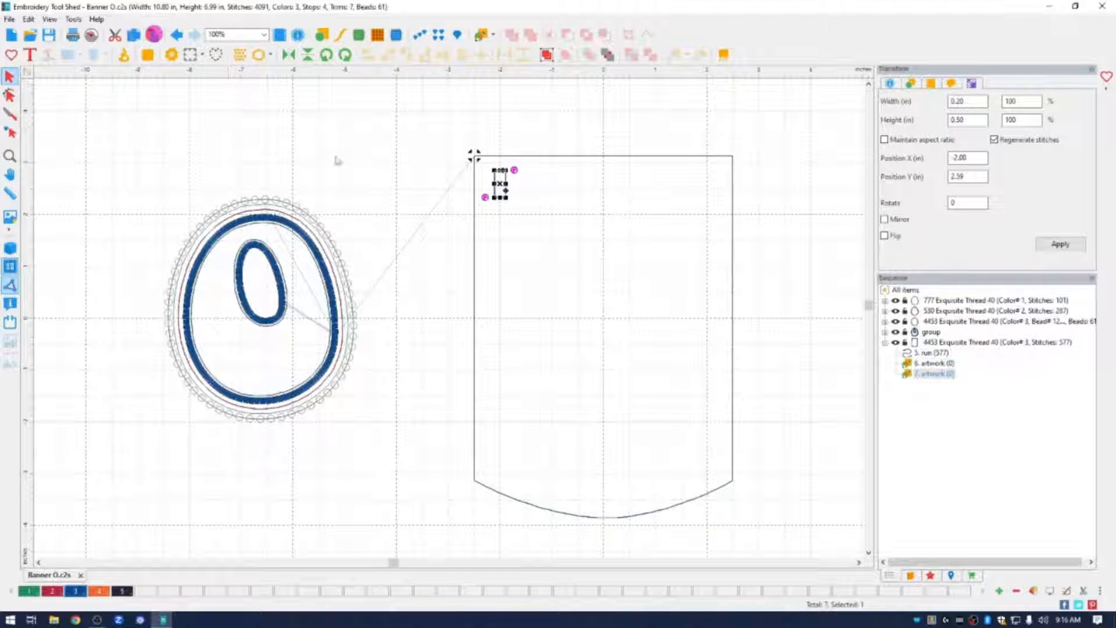
{"action": "left_click_drag", "start_coordinate": [501, 186], "coordinate": [711, 189]}
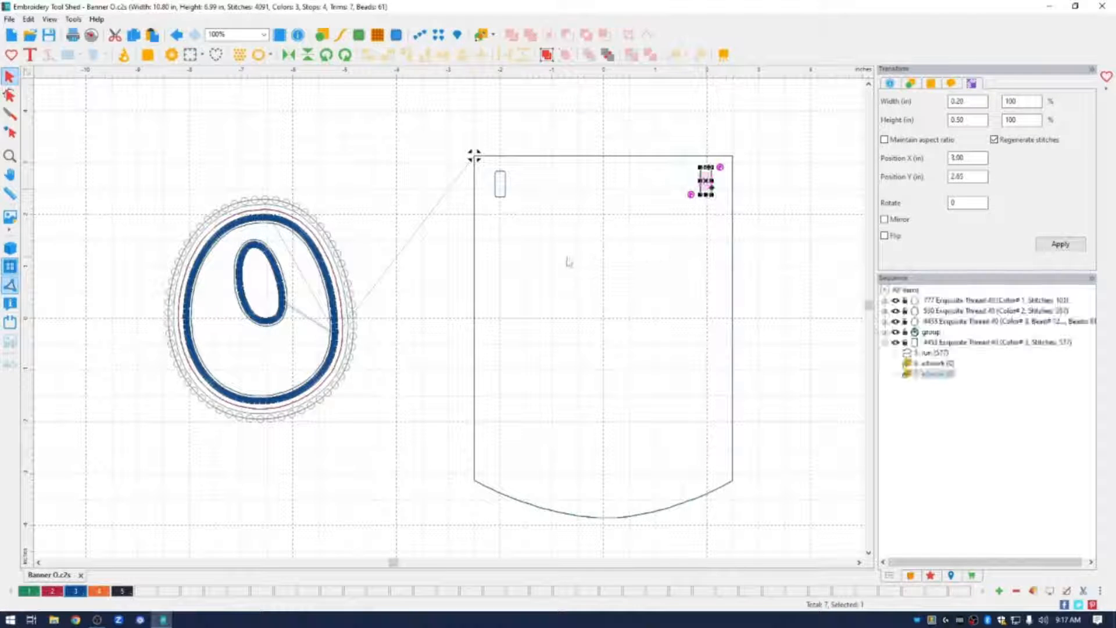
- Convert both ribbon slots to run stitches and set their type to Bean
{"action": "left_click", "coordinate": [503, 194], "text": "shift"}
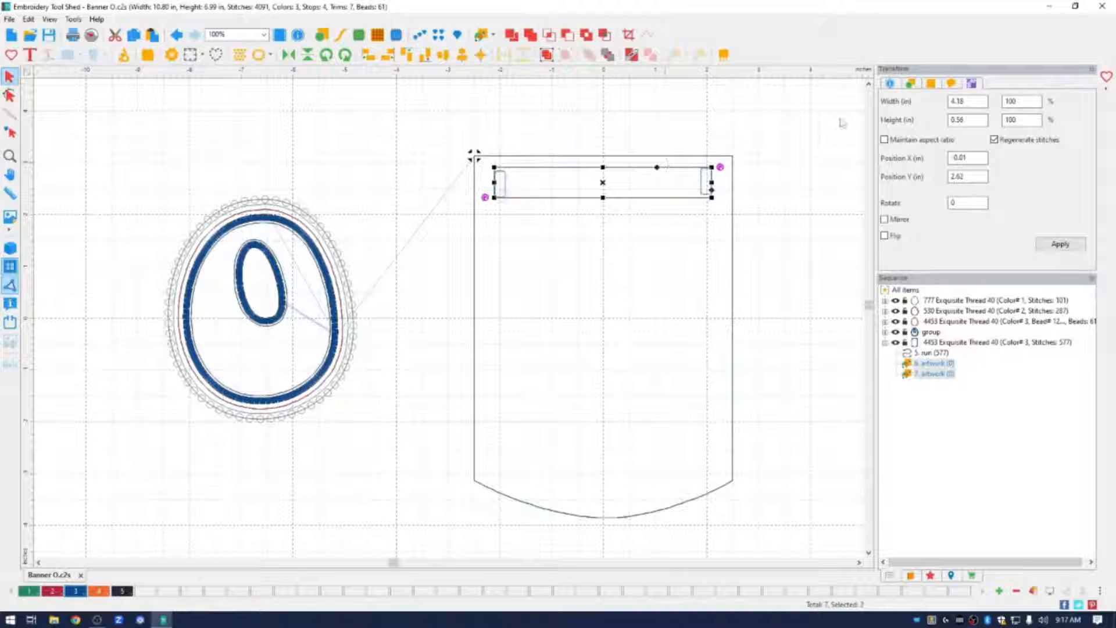
{"action": "right_click", "coordinate": [710, 184]}
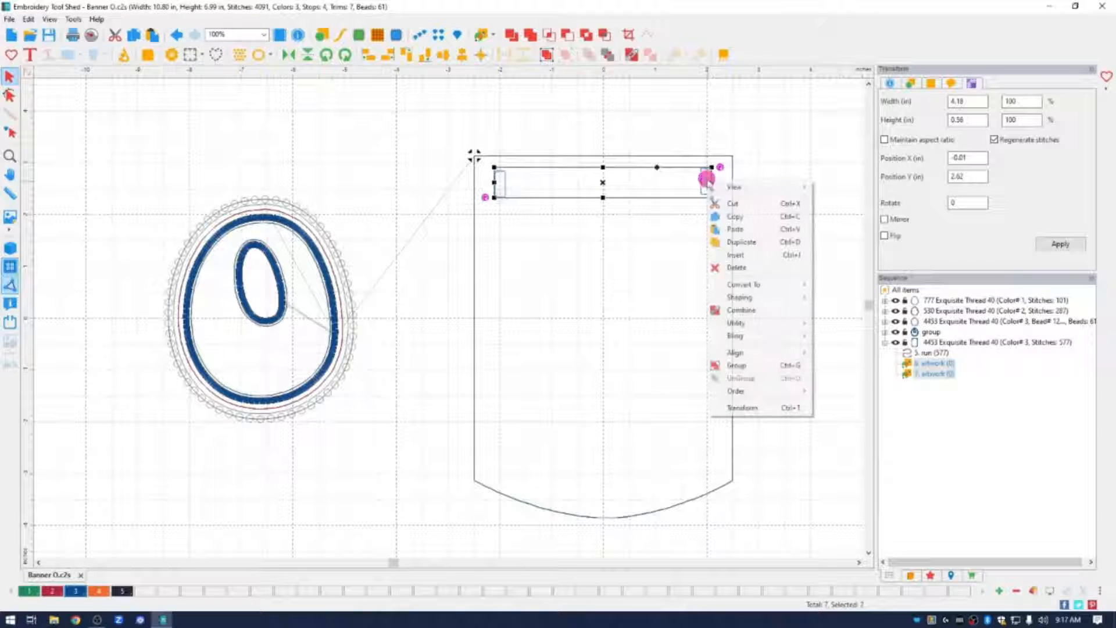
{"action": "mouse_move", "coordinate": [767, 287]}
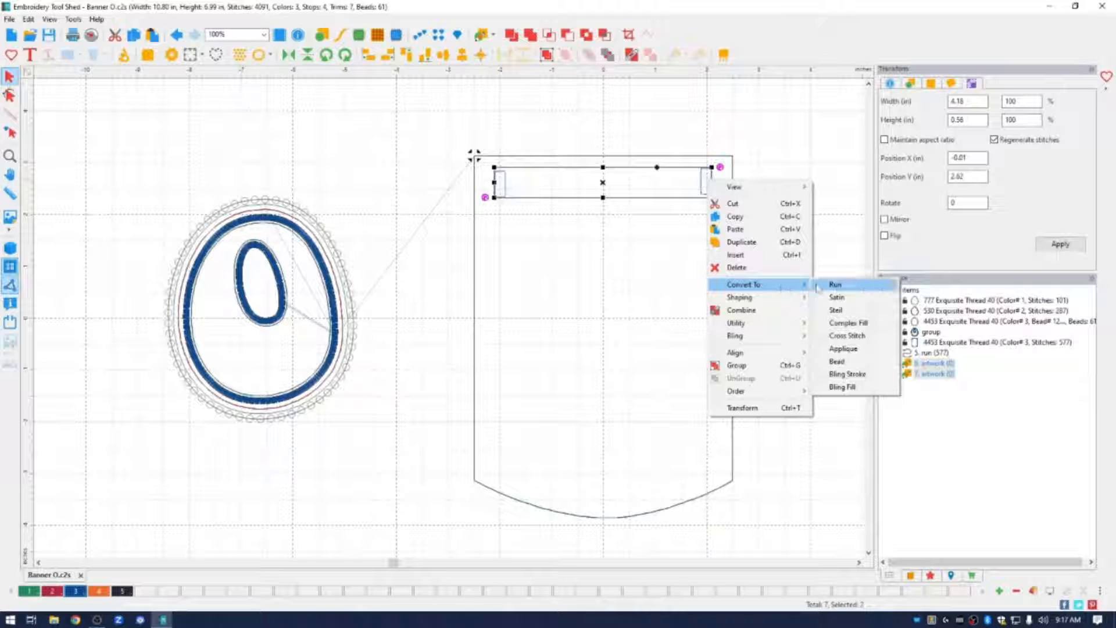
{"action": "left_click", "coordinate": [838, 284]}
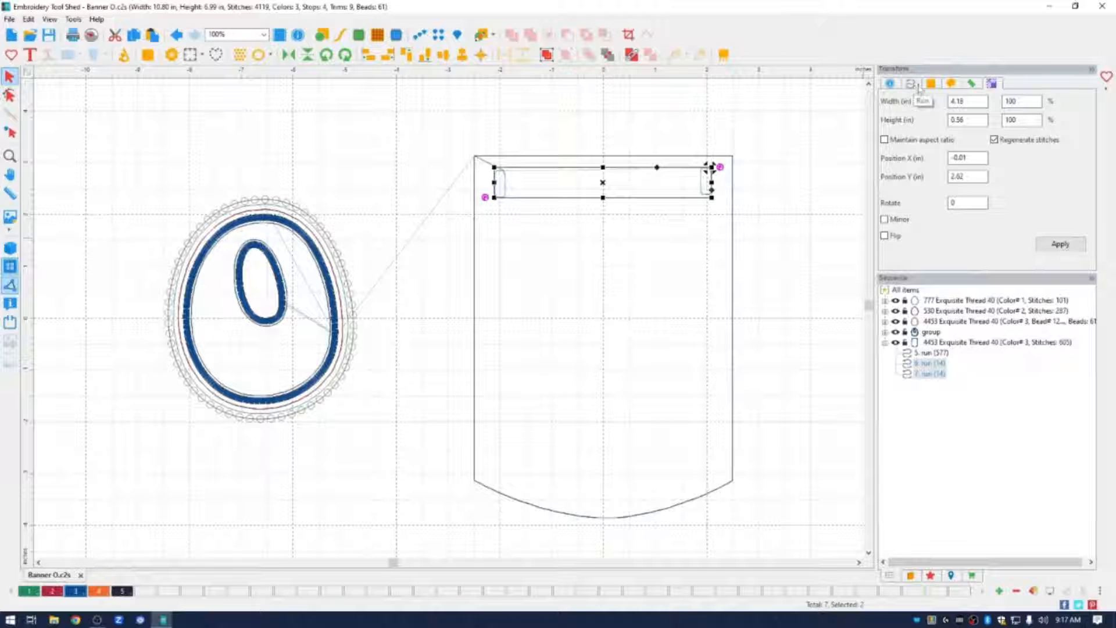
{"action": "left_click", "coordinate": [920, 86]}
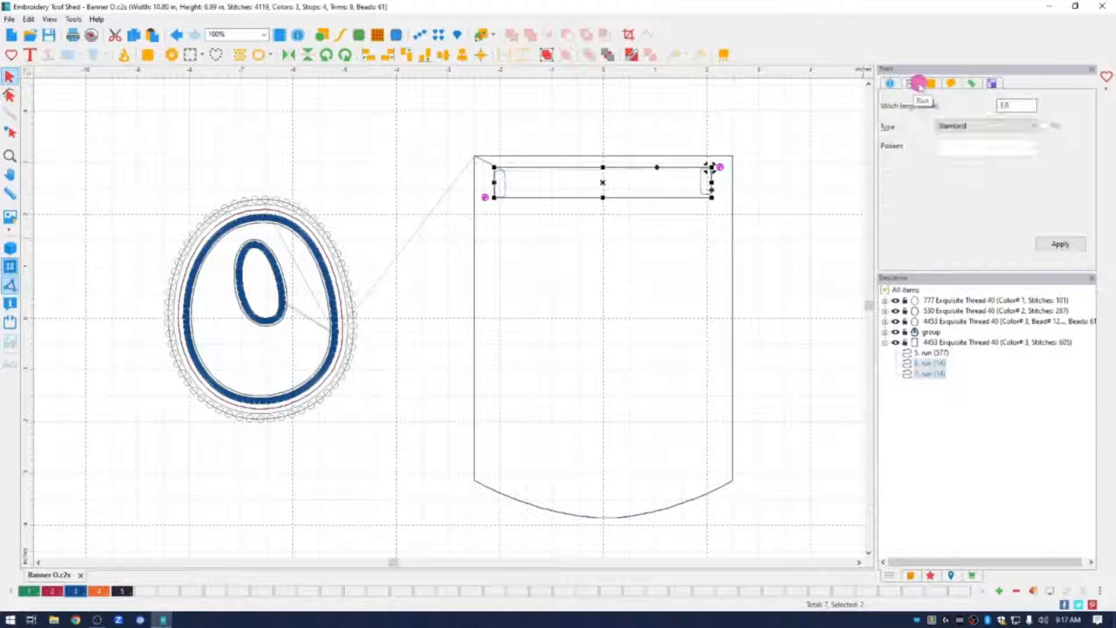
{"action": "left_click", "coordinate": [988, 124]}
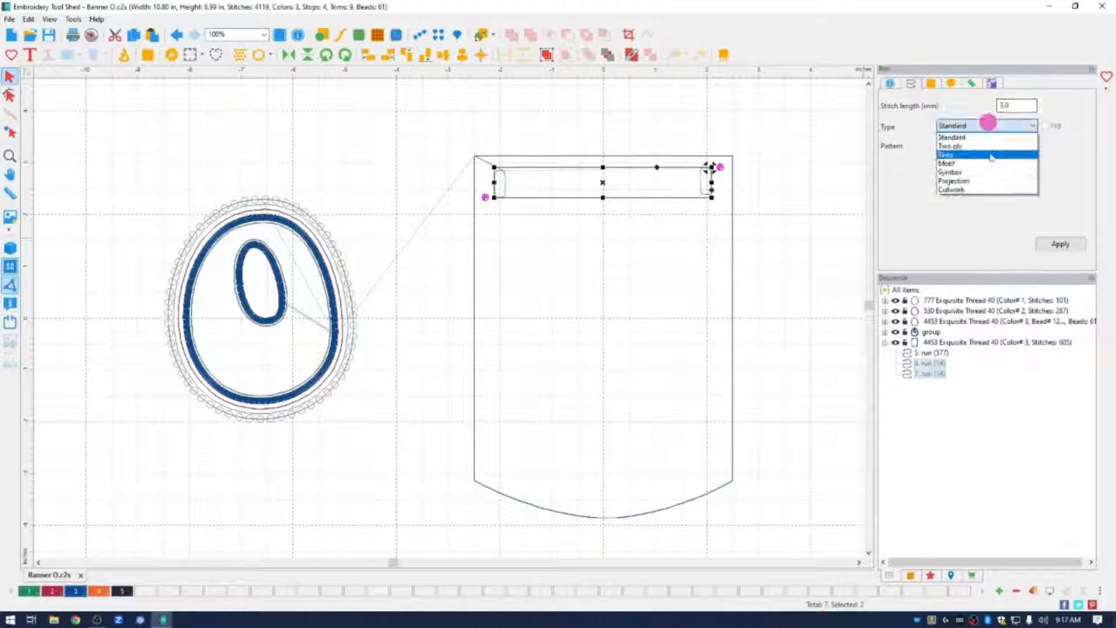
{"action": "left_click", "coordinate": [987, 153]}
{"action": "left_click", "coordinate": [1059, 246]}
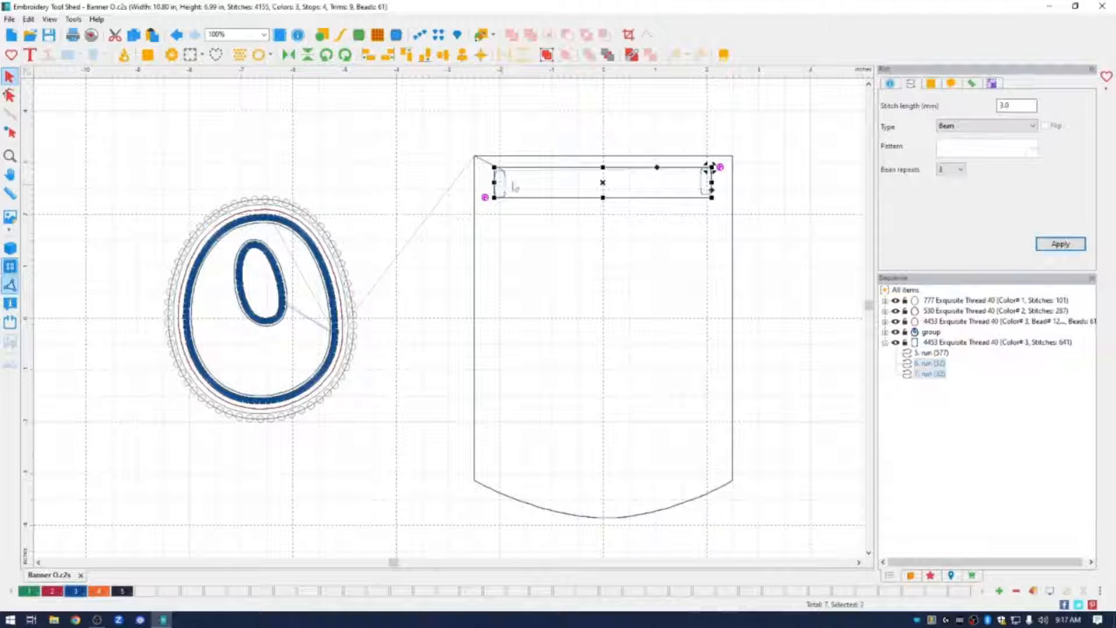
- Align the two ribbon slots by their top edges and deselect them
{"action": "left_click", "coordinate": [409, 56]}
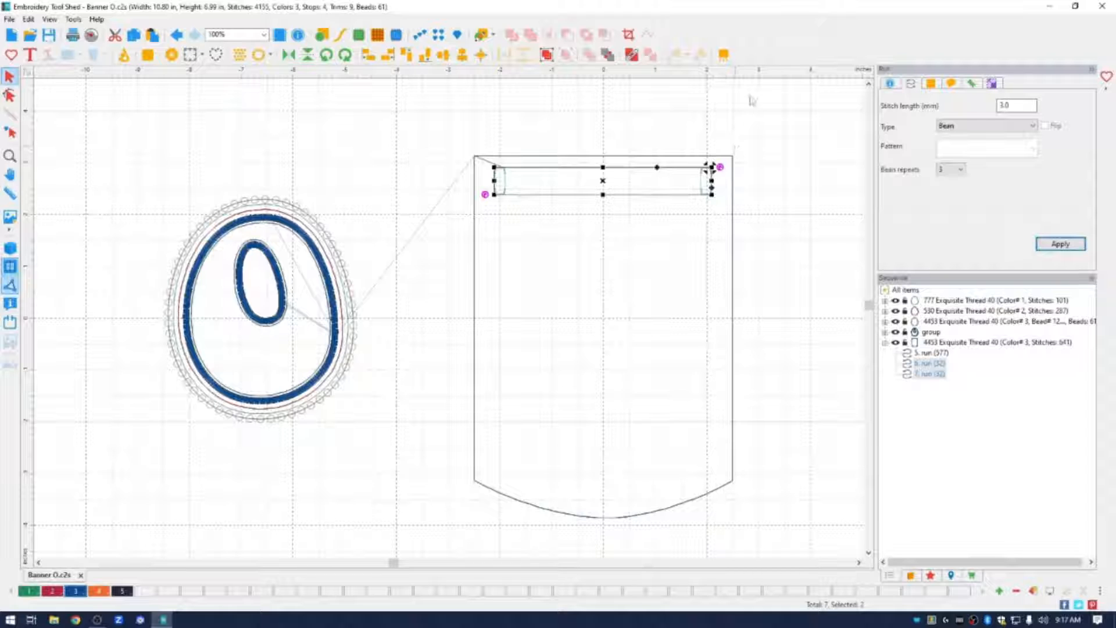
{"action": "left_click", "coordinate": [604, 181]}
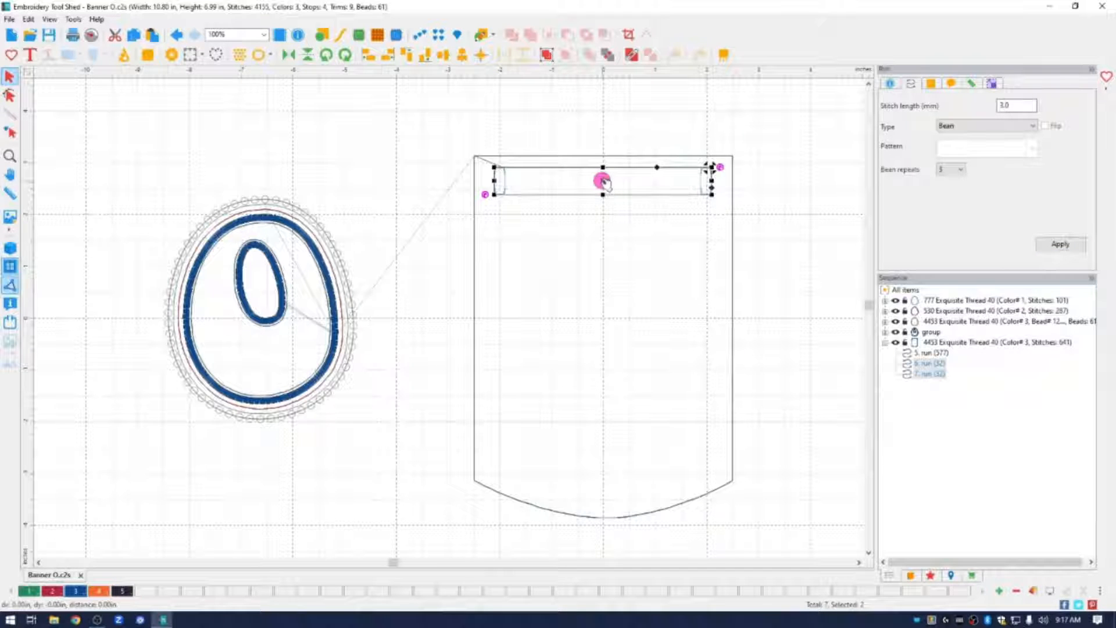
{"action": "left_click_drag", "start_coordinate": [602, 181], "coordinate": [604, 182]}
{"action": "left_click", "coordinate": [605, 183]}
{"action": "left_click", "coordinate": [783, 119]}
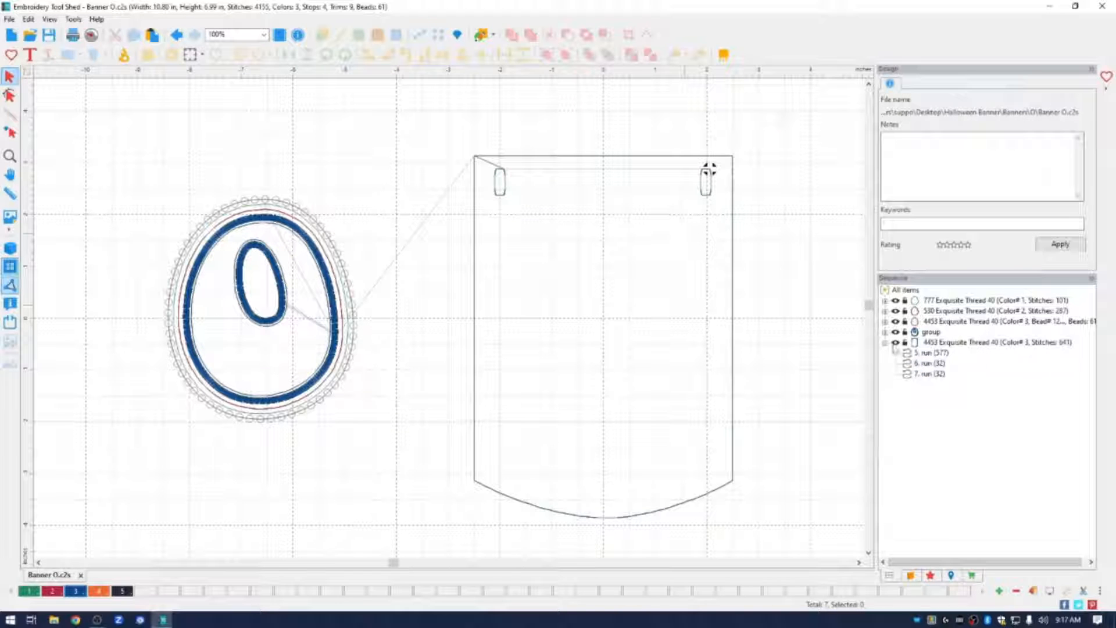
- Center the banner panel with its slots and the complete letter O design on the origin, so the O overlays the panel
{"action": "left_click", "coordinate": [909, 453]}
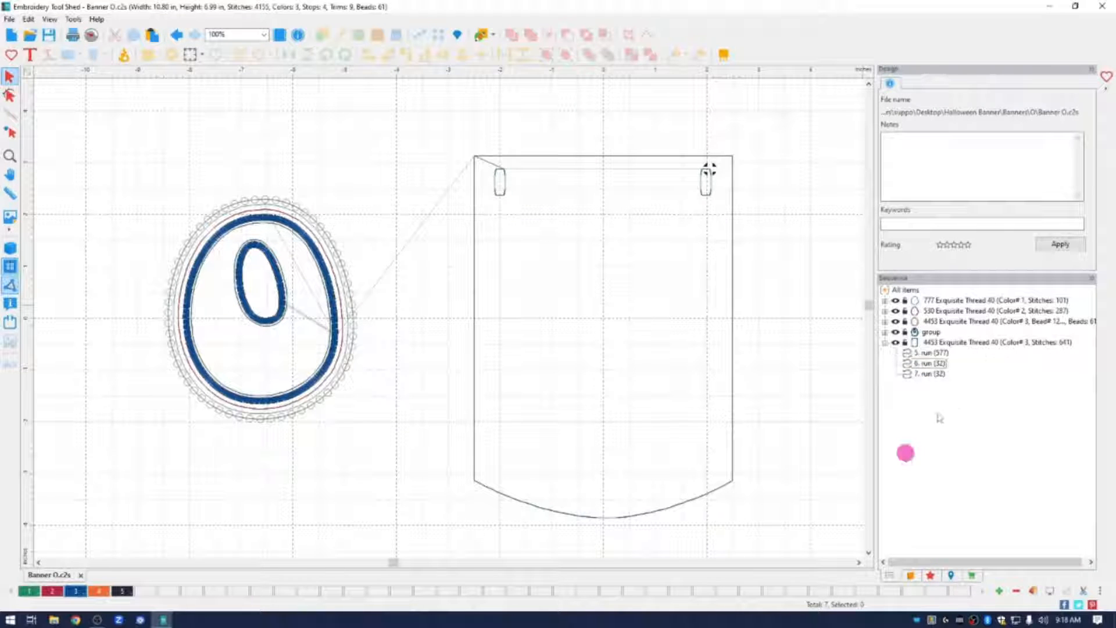
{"action": "left_click", "coordinate": [963, 343]}
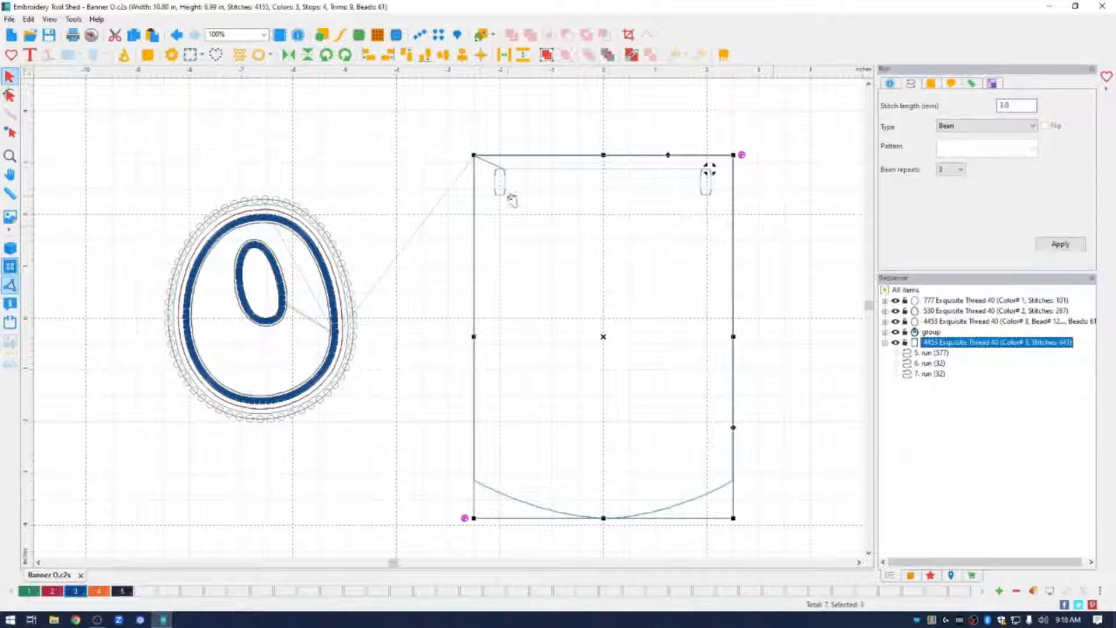
{"action": "left_click", "coordinate": [809, 277]}
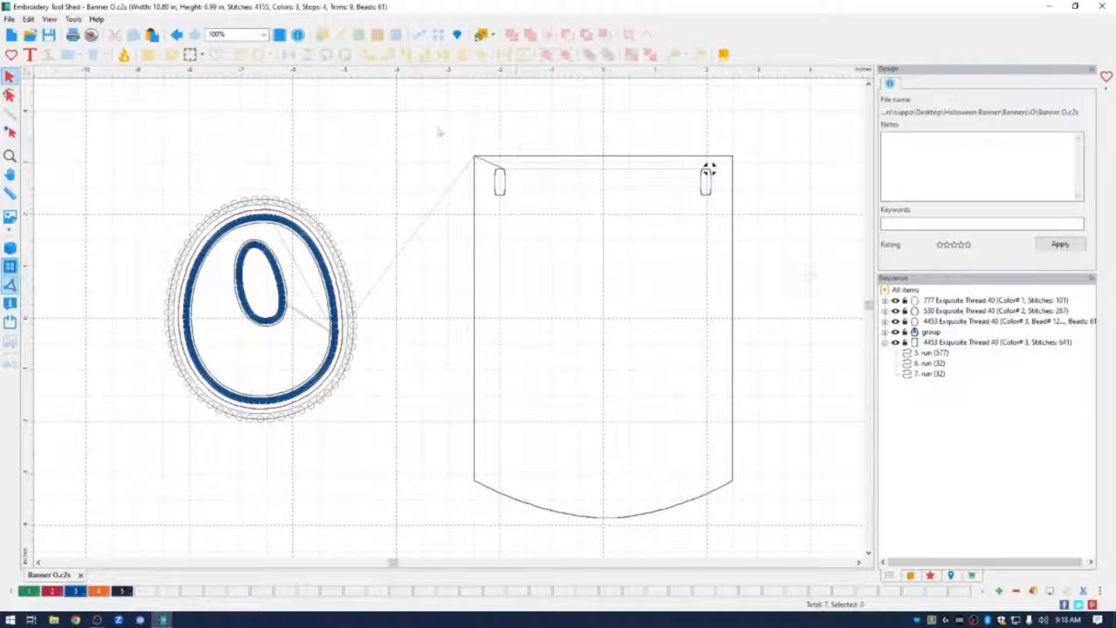
{"action": "left_click_drag", "start_coordinate": [438, 126], "coordinate": [750, 551]}
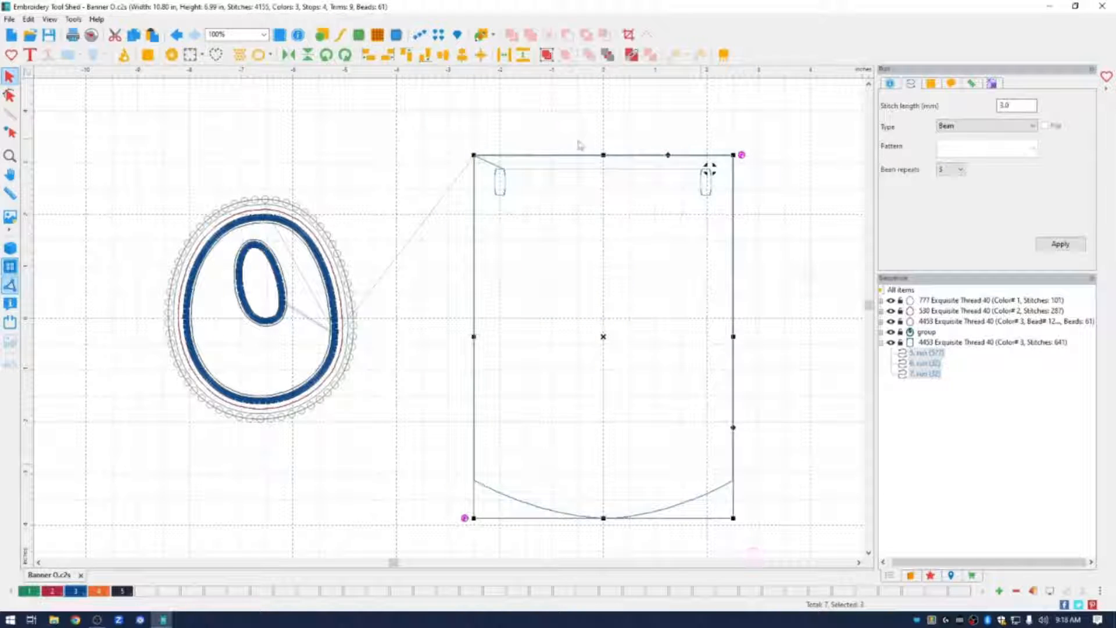
{"action": "left_click_drag", "start_coordinate": [112, 176], "coordinate": [396, 456]}
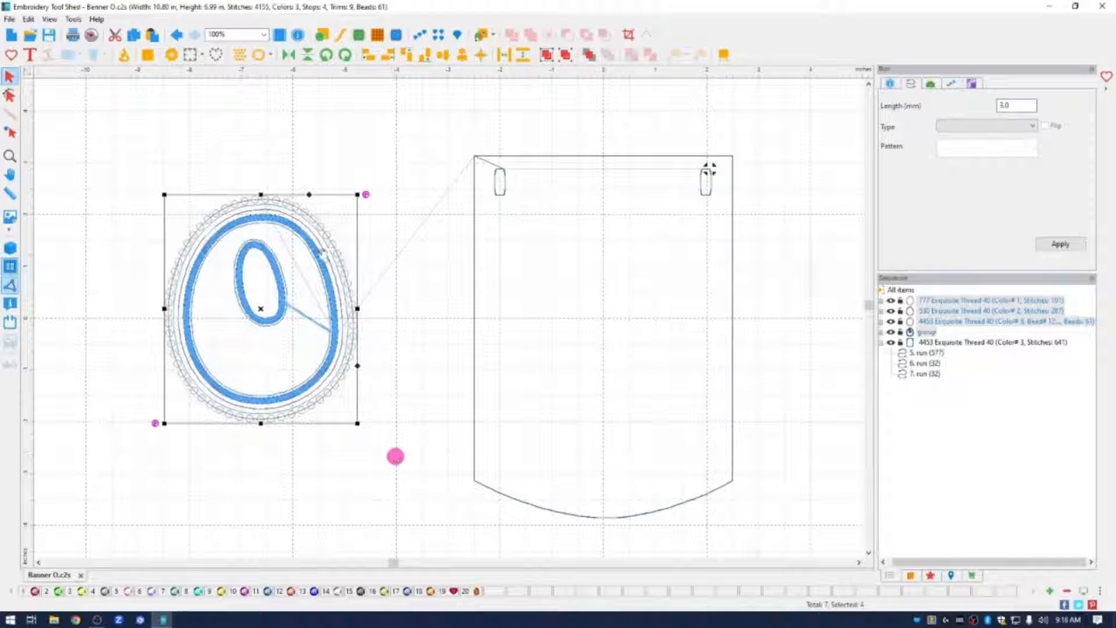
{"action": "right_click", "coordinate": [410, 76]}
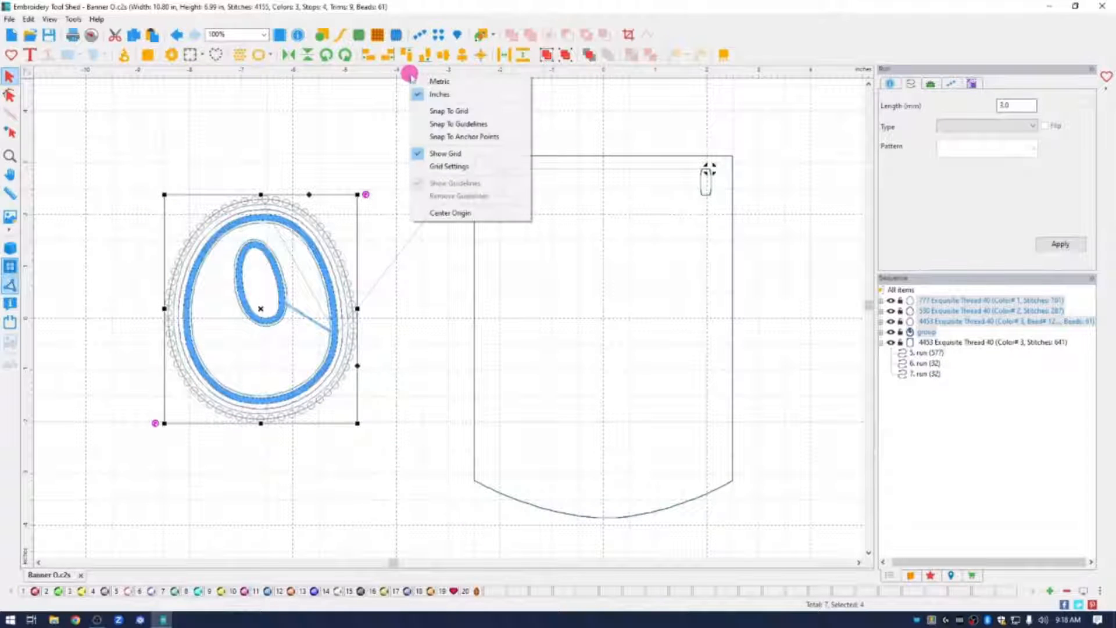
{"action": "left_click", "coordinate": [440, 212]}
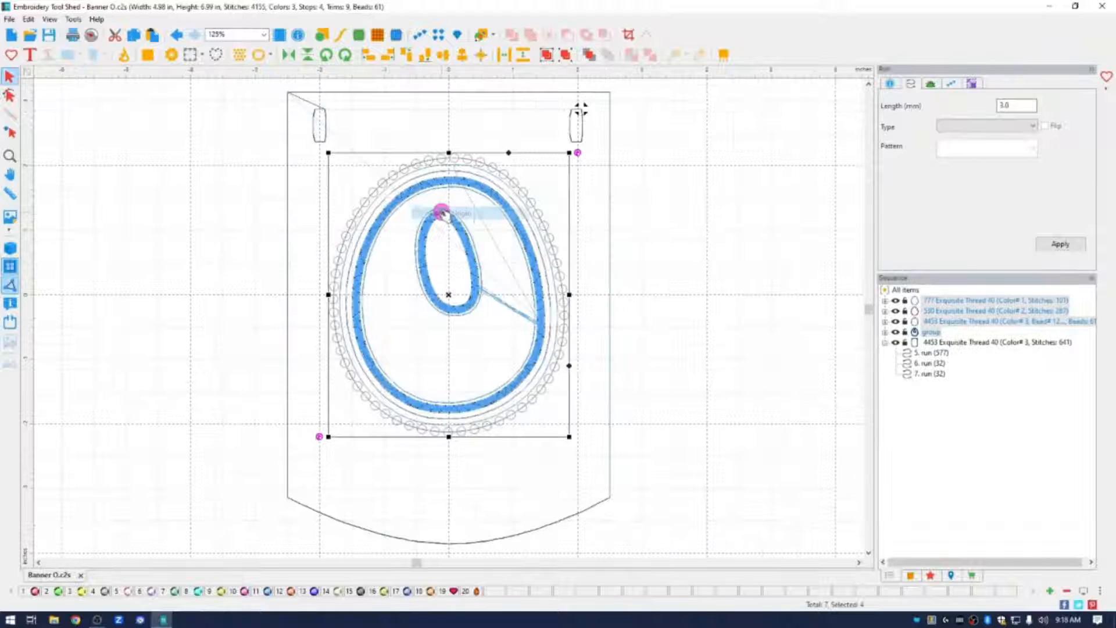
- Move the complete letter O design down about 0.5 in within the banner panel
{"action": "left_click", "coordinate": [708, 247]}
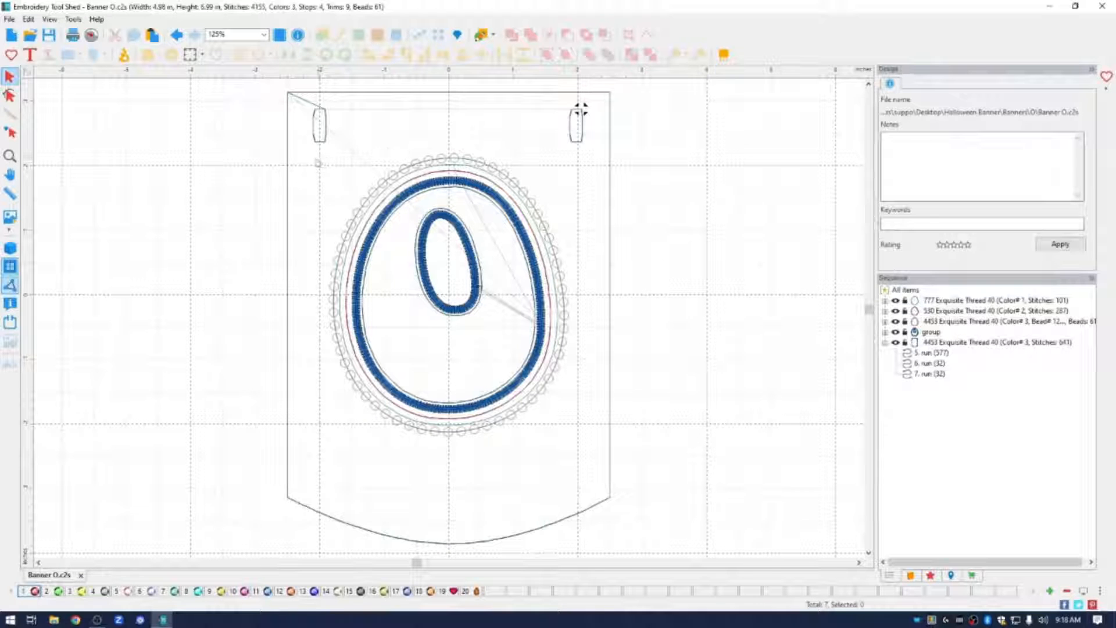
{"action": "left_click_drag", "start_coordinate": [315, 151], "coordinate": [579, 451]}
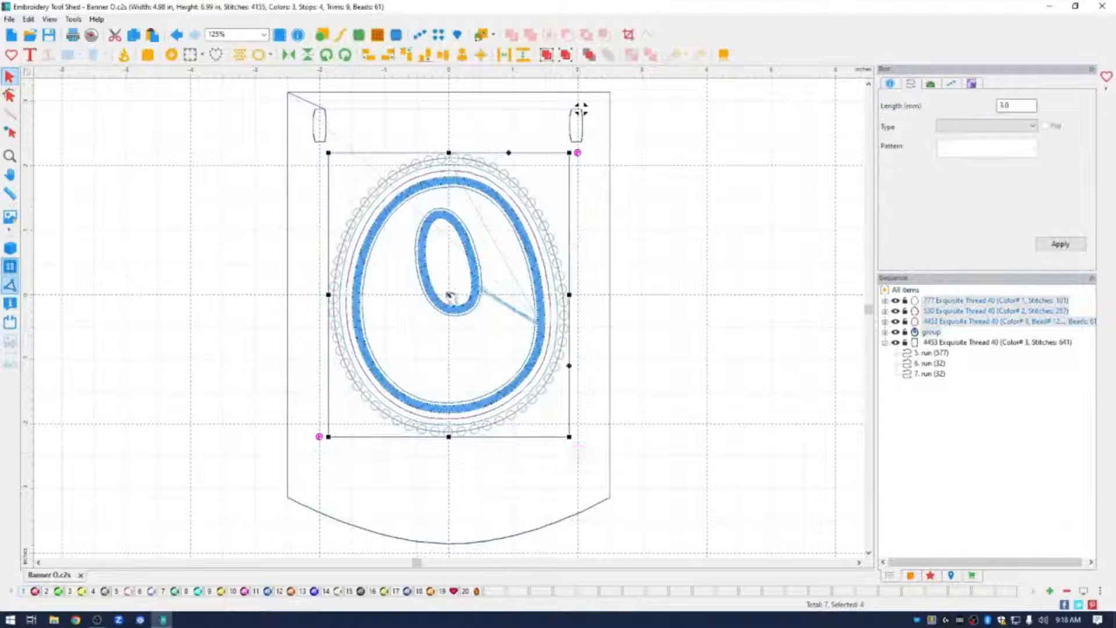
{"action": "left_click_drag", "start_coordinate": [449, 295], "coordinate": [450, 329]}
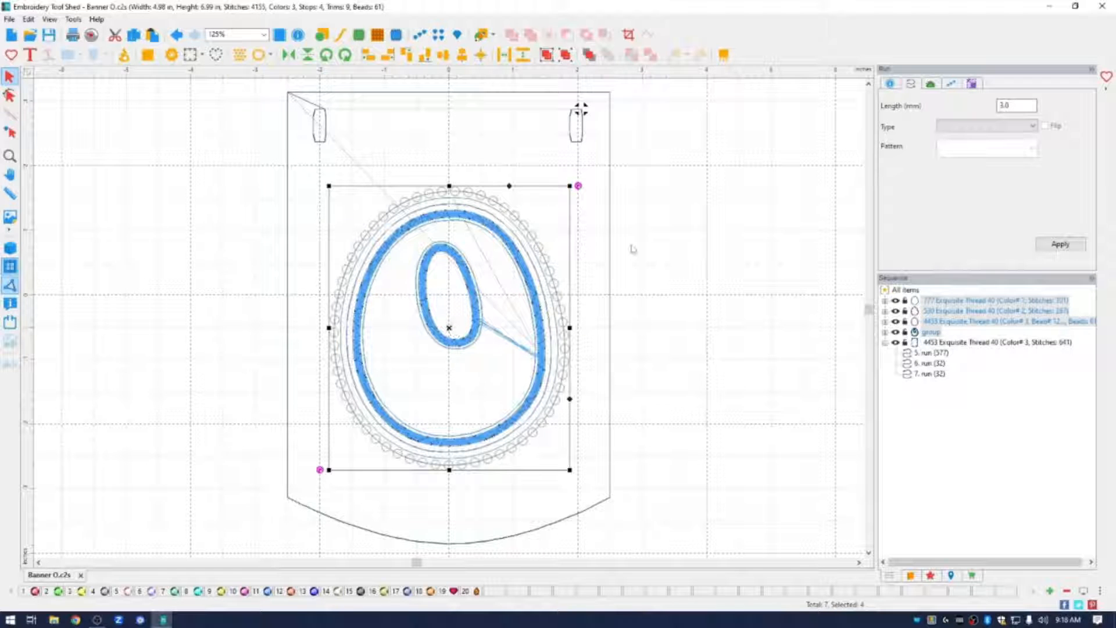
- Collapse the banner's thread entry in the sequence and select the outline together with both ribbon slots
{"action": "left_click", "coordinate": [938, 431]}
{"action": "left_click", "coordinate": [885, 343]}
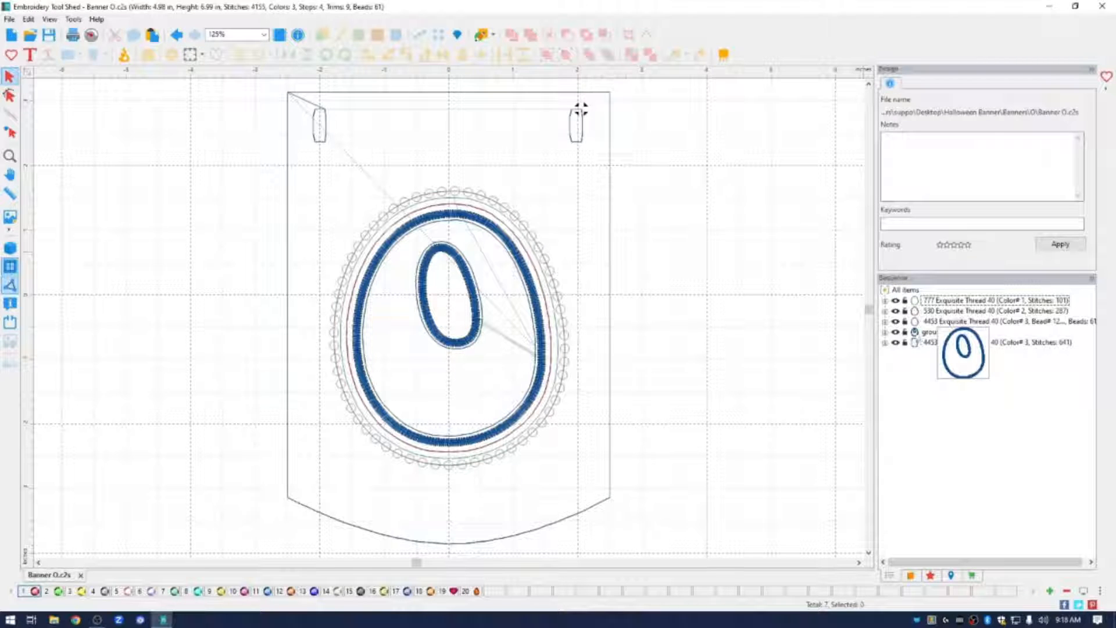
{"action": "left_click", "coordinate": [917, 333]}
{"action": "left_click", "coordinate": [920, 345]}
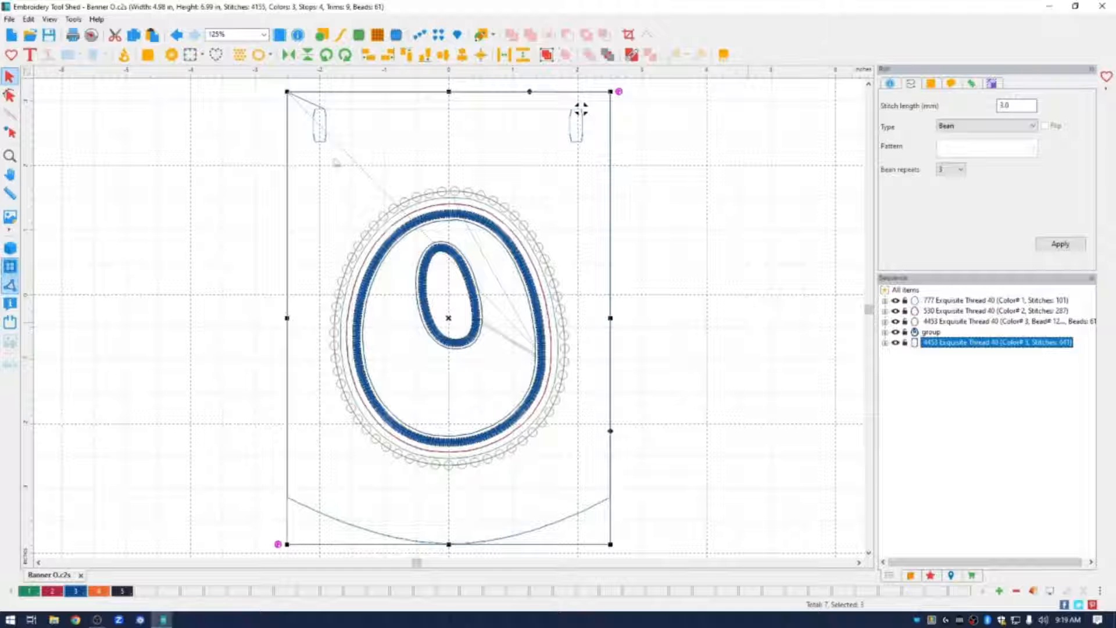
{"action": "left_click", "coordinate": [9, 19]}
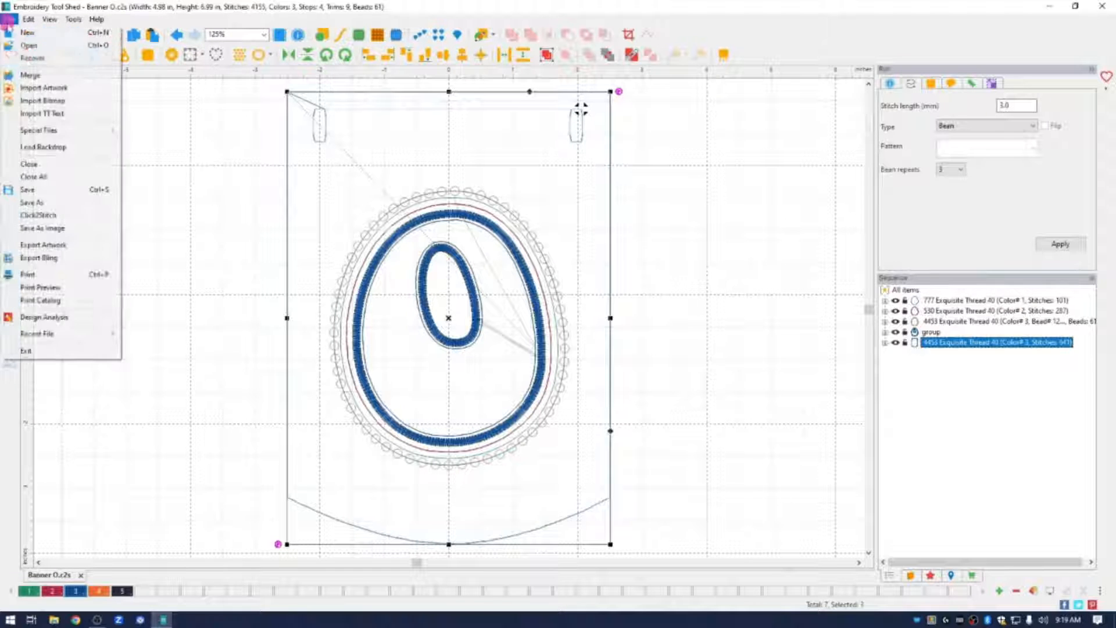
{"action": "left_click", "coordinate": [27, 204]}
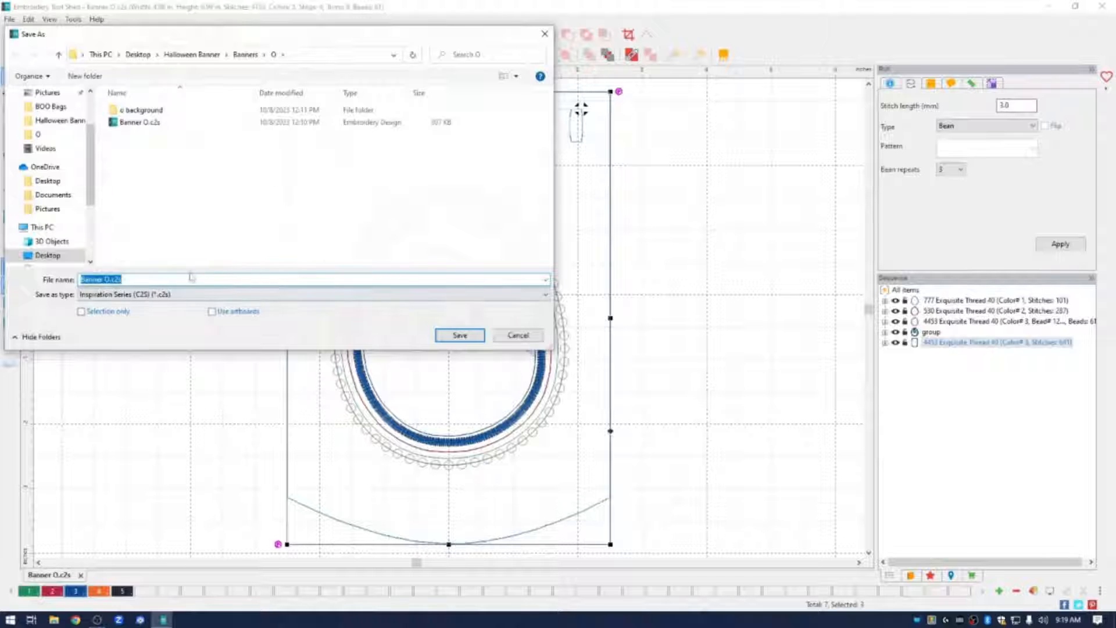
{"action": "left_click", "coordinate": [142, 280]}
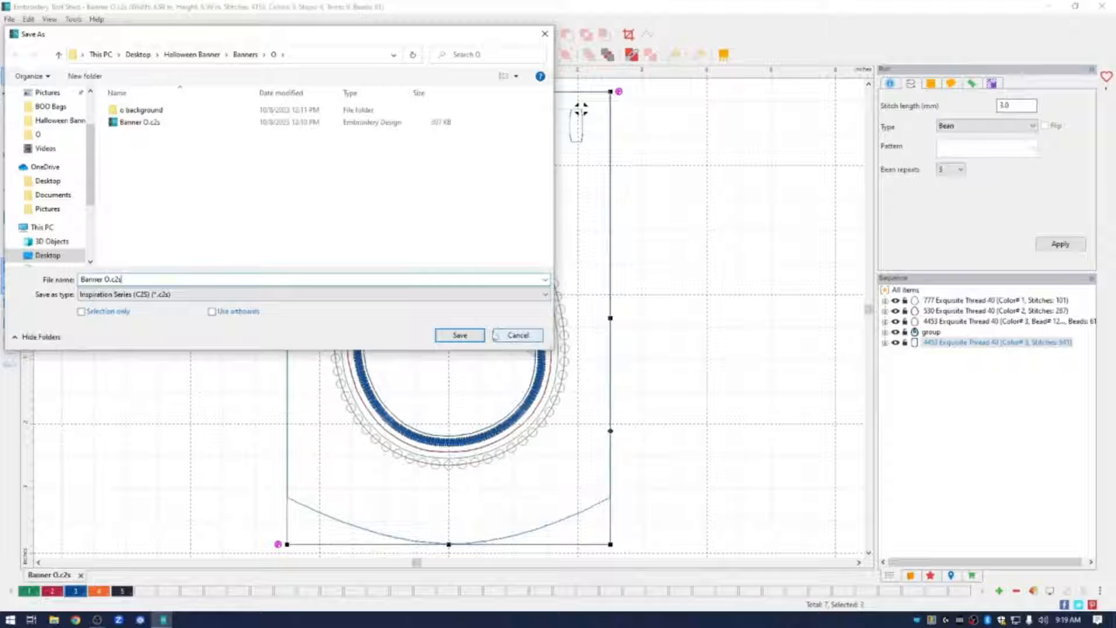
{"action": "left_click", "coordinate": [520, 335]}
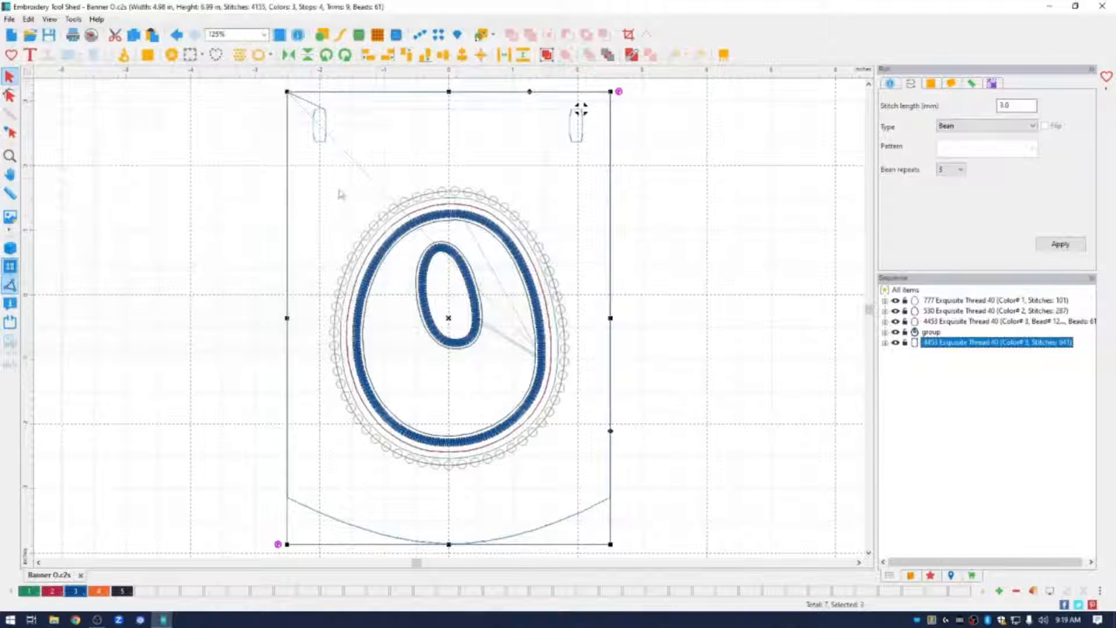
- Delete all letter O elements from the banner panel and review the file formats available for saving the remaining design
{"action": "left_click_drag", "start_coordinate": [317, 176], "coordinate": [580, 488]}
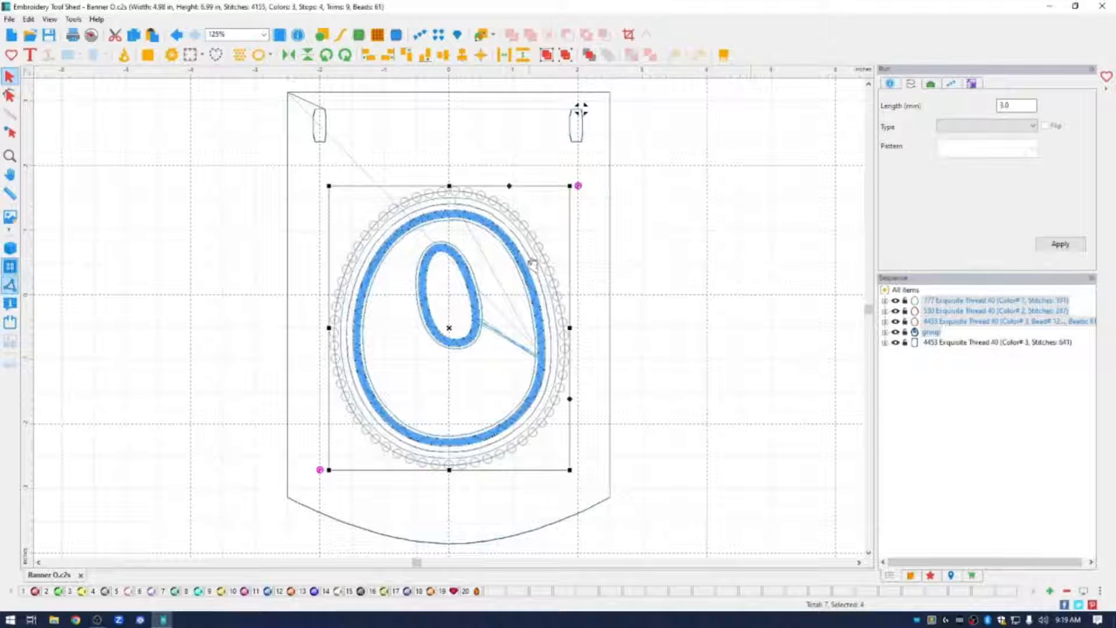
{"action": "key", "text": "Delete"}
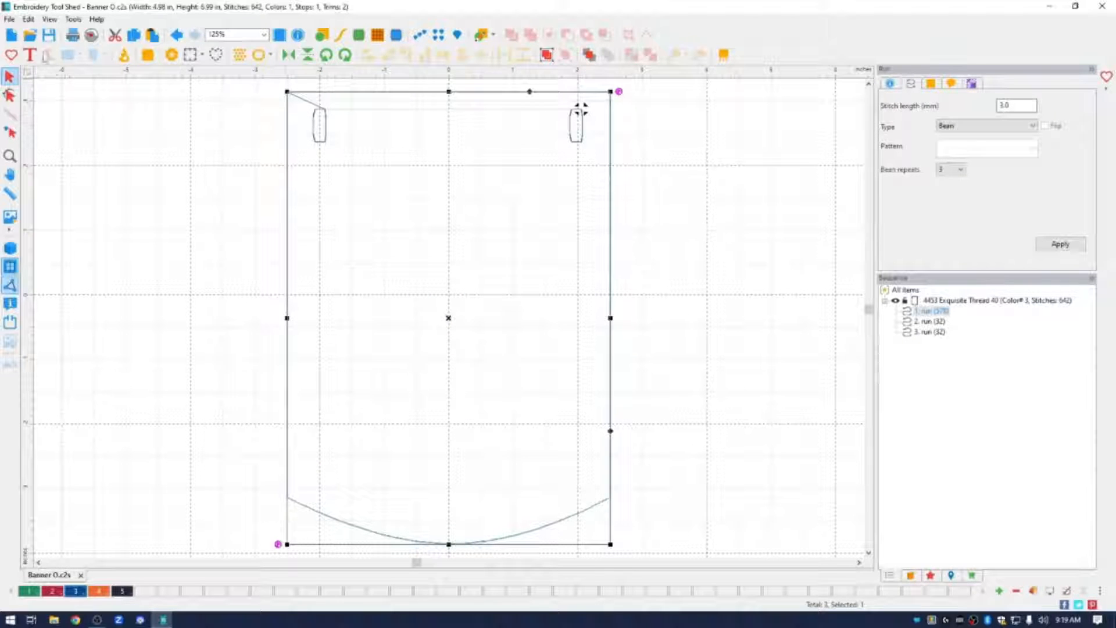
{"action": "left_click", "coordinate": [10, 19]}
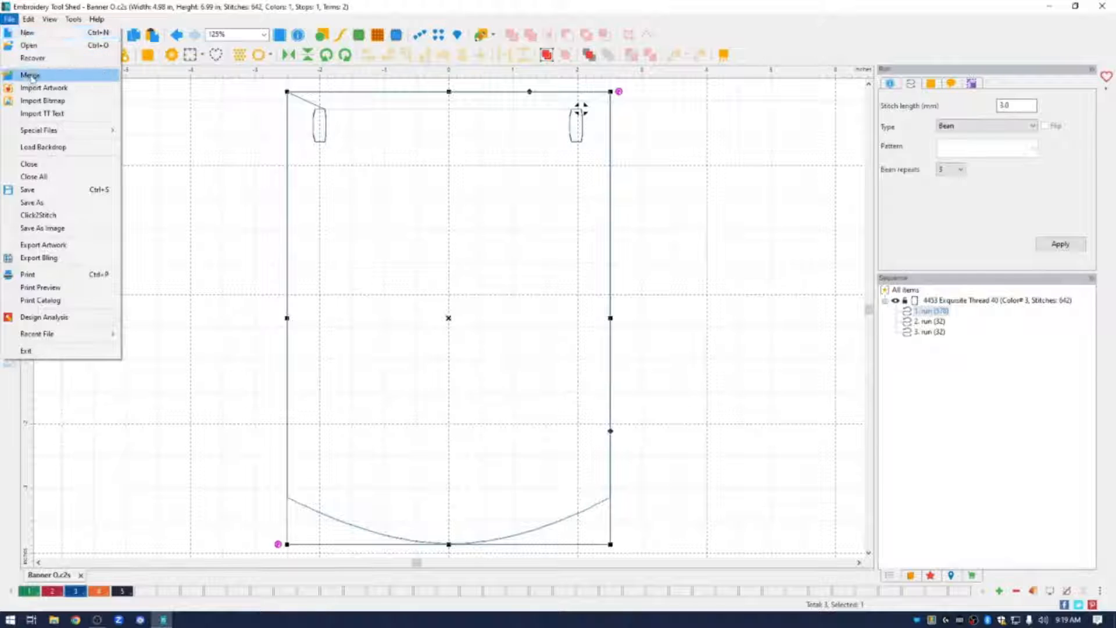
{"action": "left_click", "coordinate": [32, 203]}
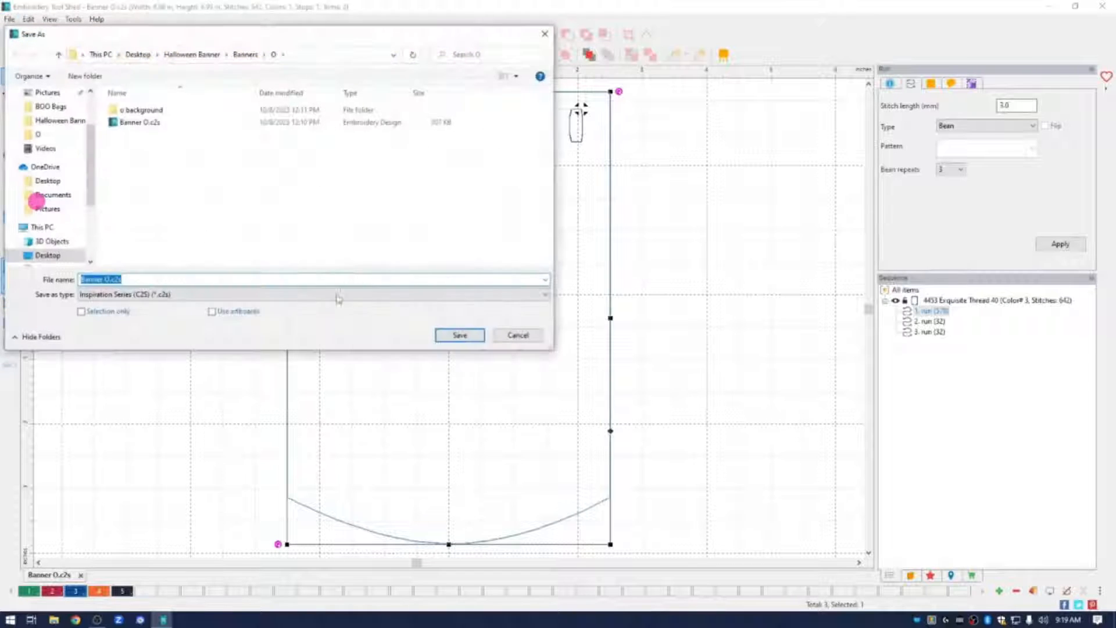
{"action": "left_click", "coordinate": [181, 296]}
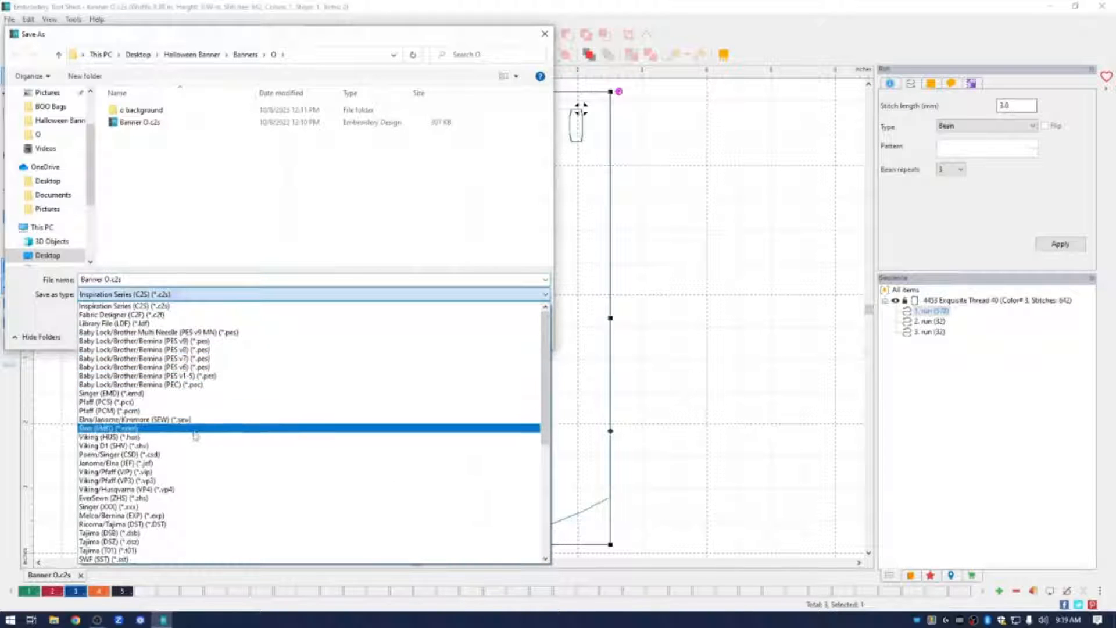
{"action": "left_click", "coordinate": [545, 38]}
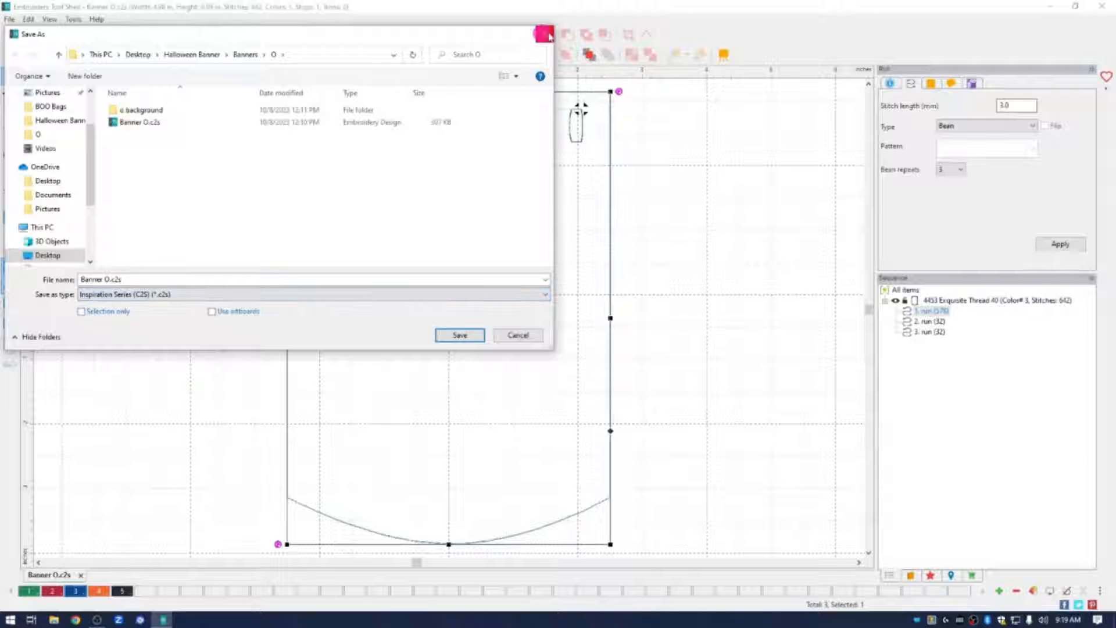
- Close the save dialog without saving the banner design
{"action": "left_click", "coordinate": [517, 336]}
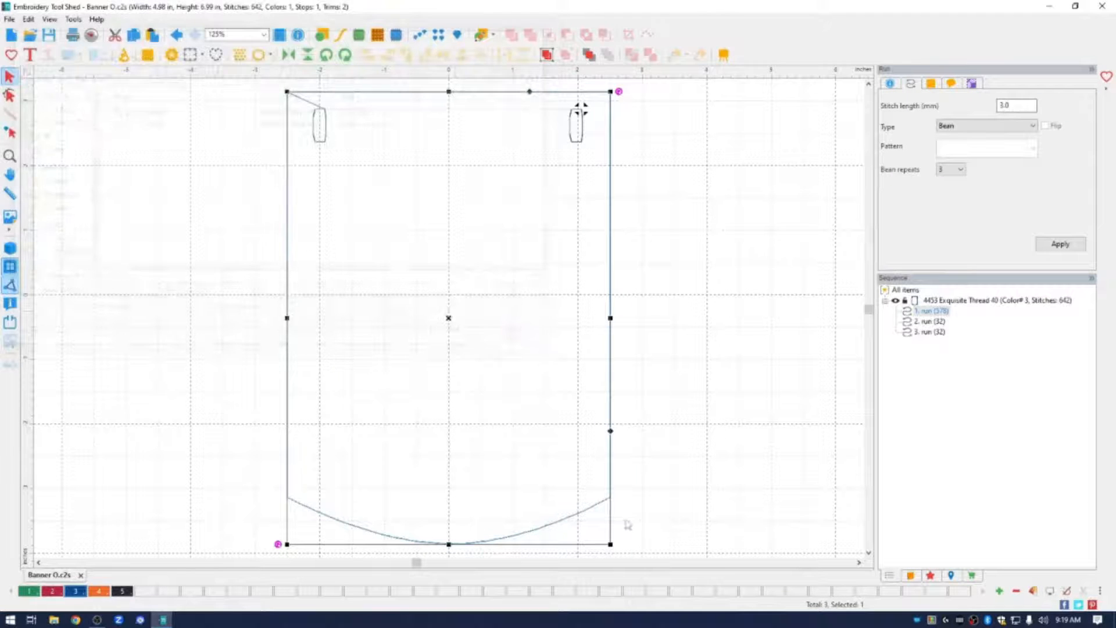
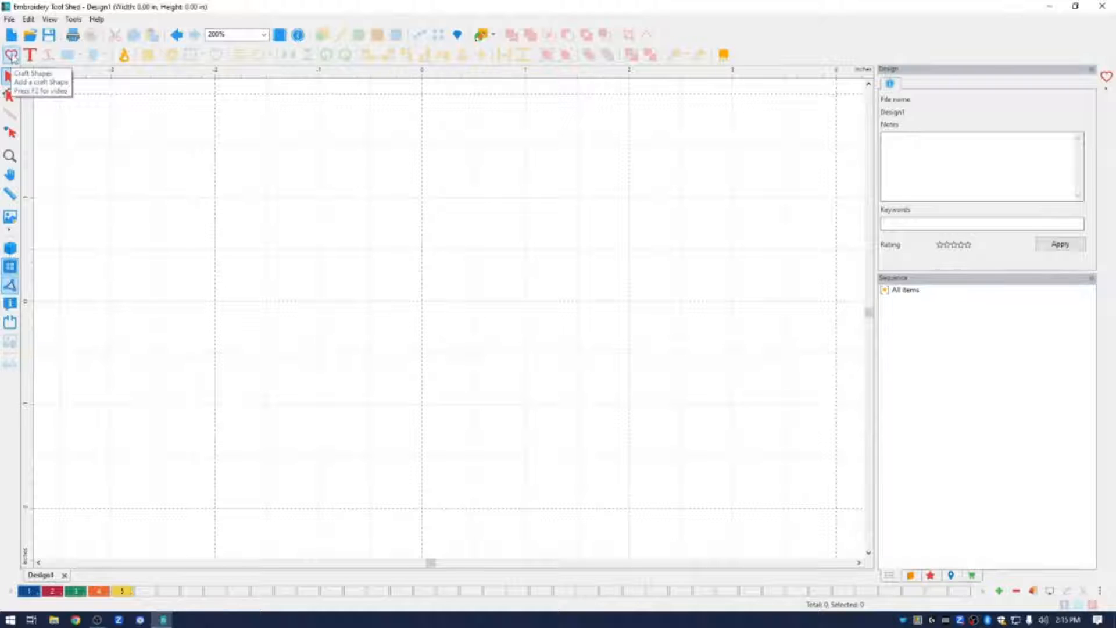
- Insert the Bat (2) craft shape from the Halloween category into the empty design
{"action": "left_click", "coordinate": [12, 55]}
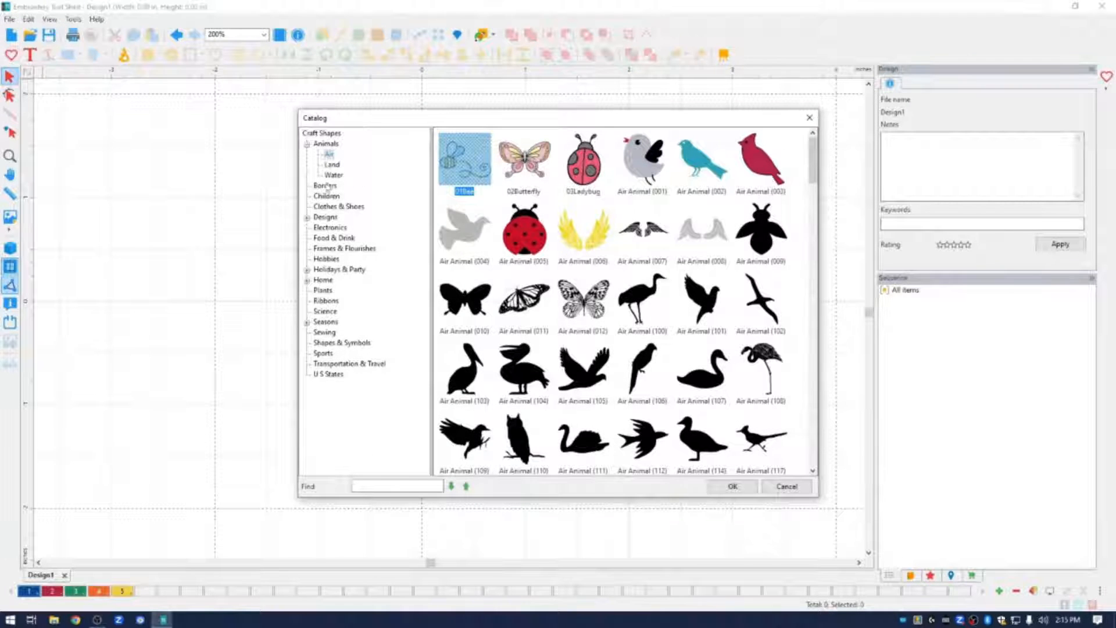
{"action": "left_click", "coordinate": [308, 271]}
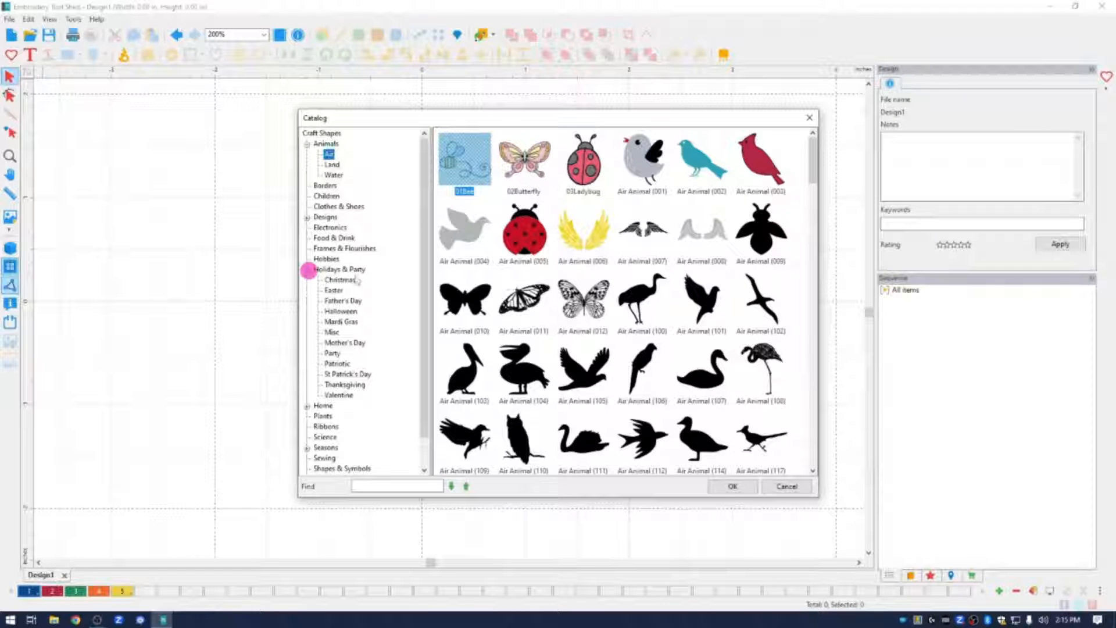
{"action": "left_click", "coordinate": [341, 311]}
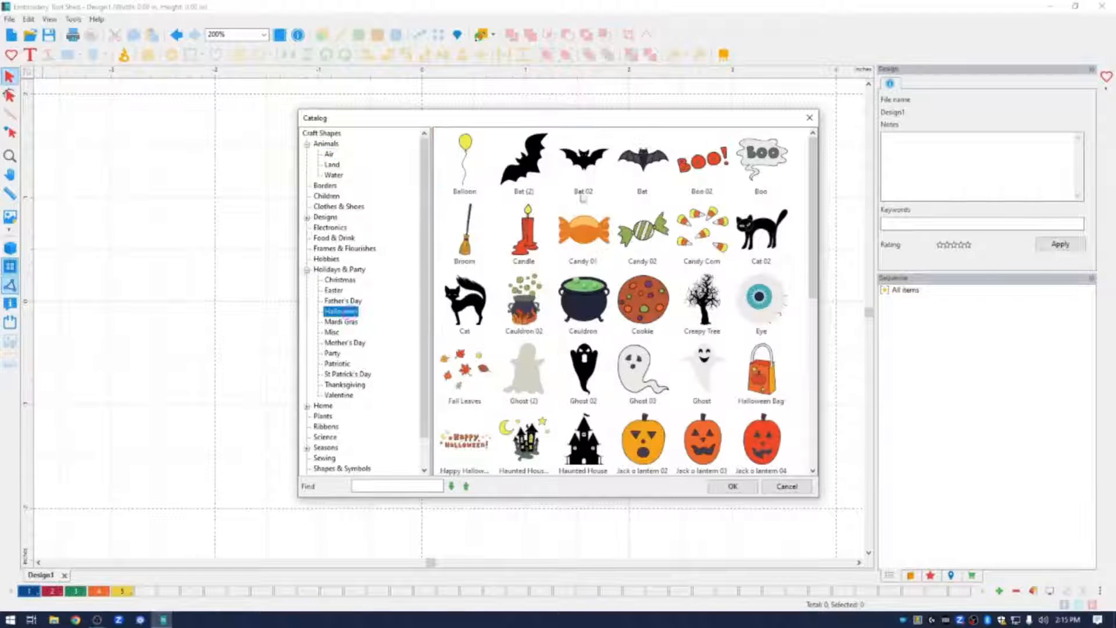
{"action": "left_click", "coordinate": [536, 172]}
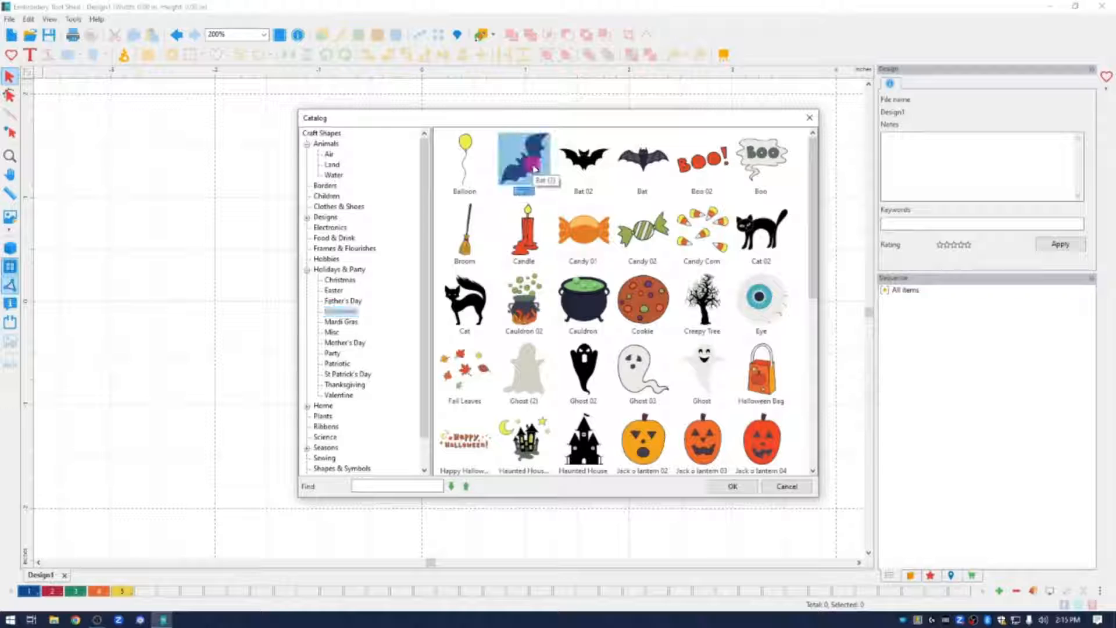
{"action": "left_click", "coordinate": [730, 488]}
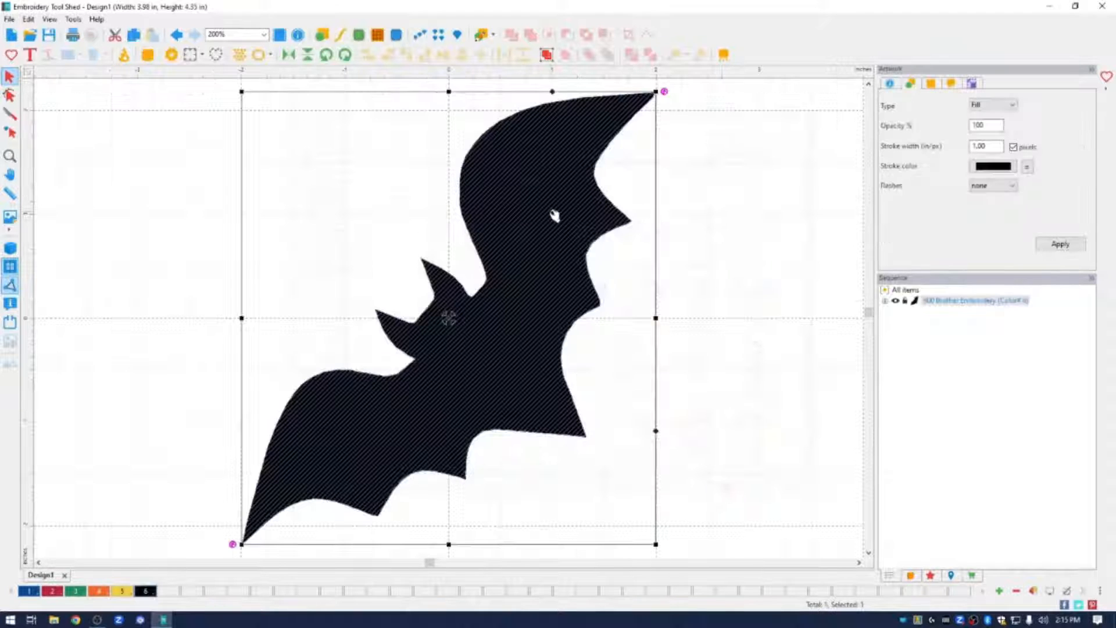
- Rotate the tilted bat clockwise until its wings are level and its ears point straight up
{"action": "left_click", "coordinate": [264, 34]}
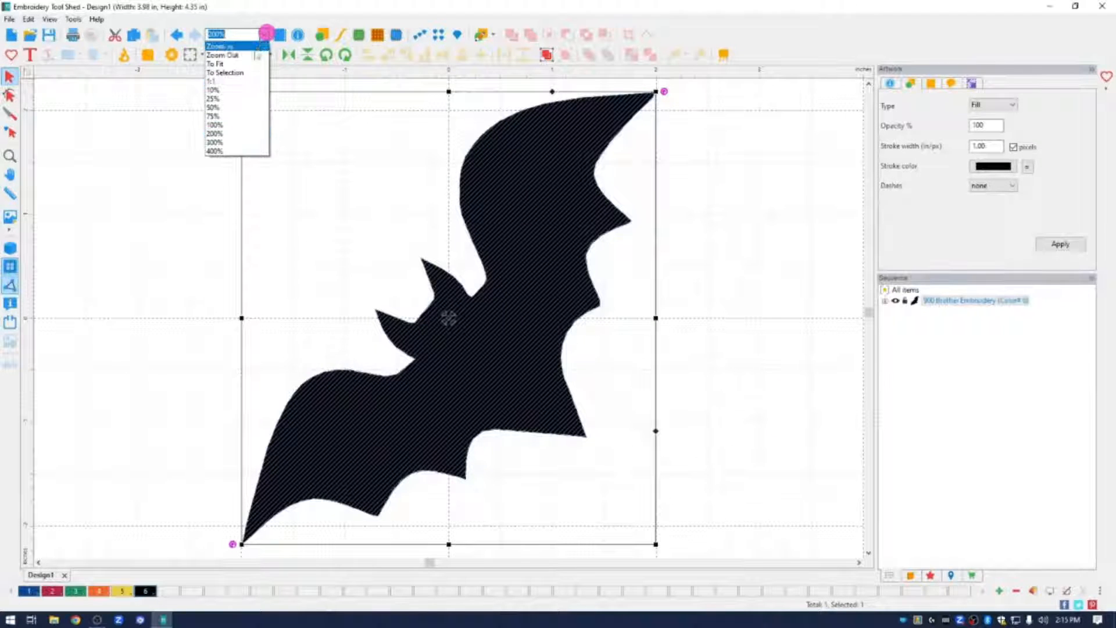
{"action": "left_click", "coordinate": [256, 55]}
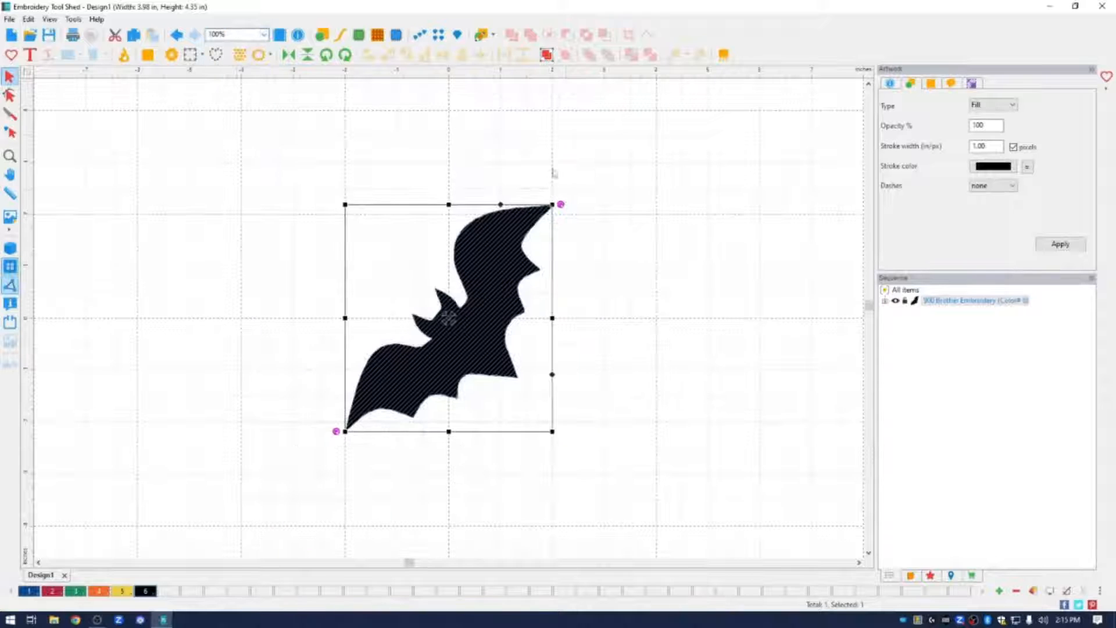
{"action": "left_click_drag", "start_coordinate": [560, 203], "coordinate": [606, 325]}
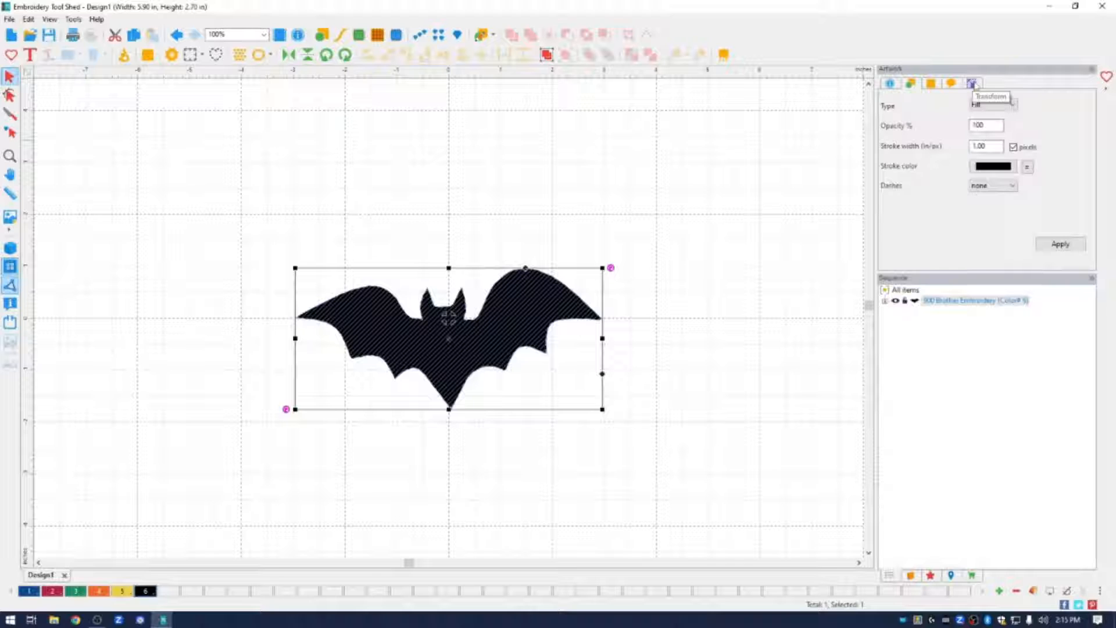
- Set the bat's width to 2.25 in while maintaining its aspect ratio
{"action": "left_click", "coordinate": [973, 84]}
{"action": "double_click", "coordinate": [967, 102]}
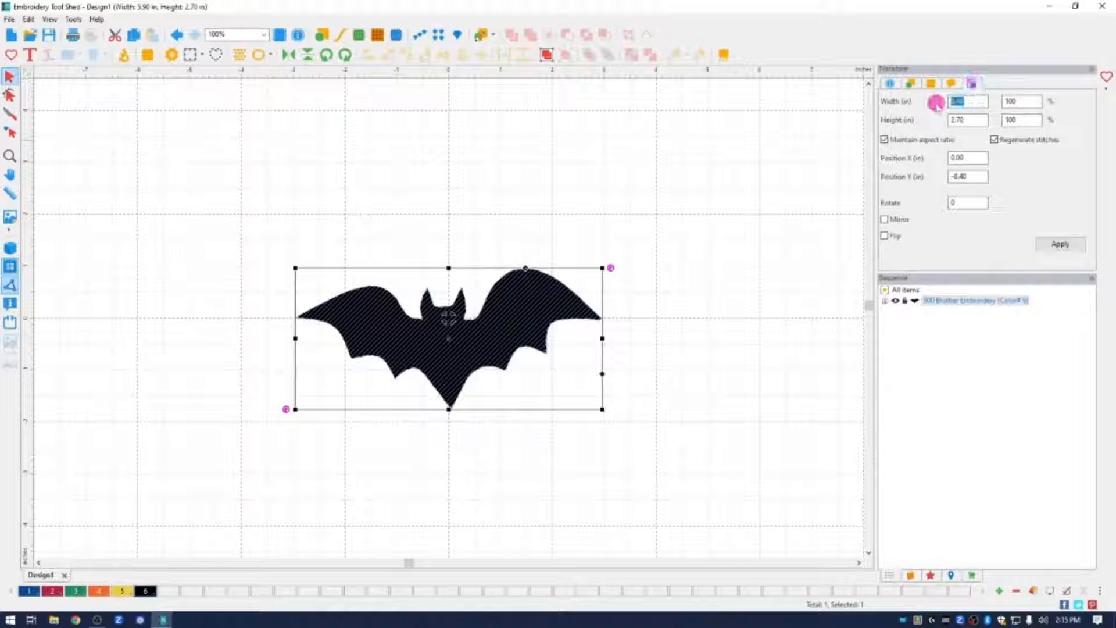
{"action": "type", "text": "2.25"}
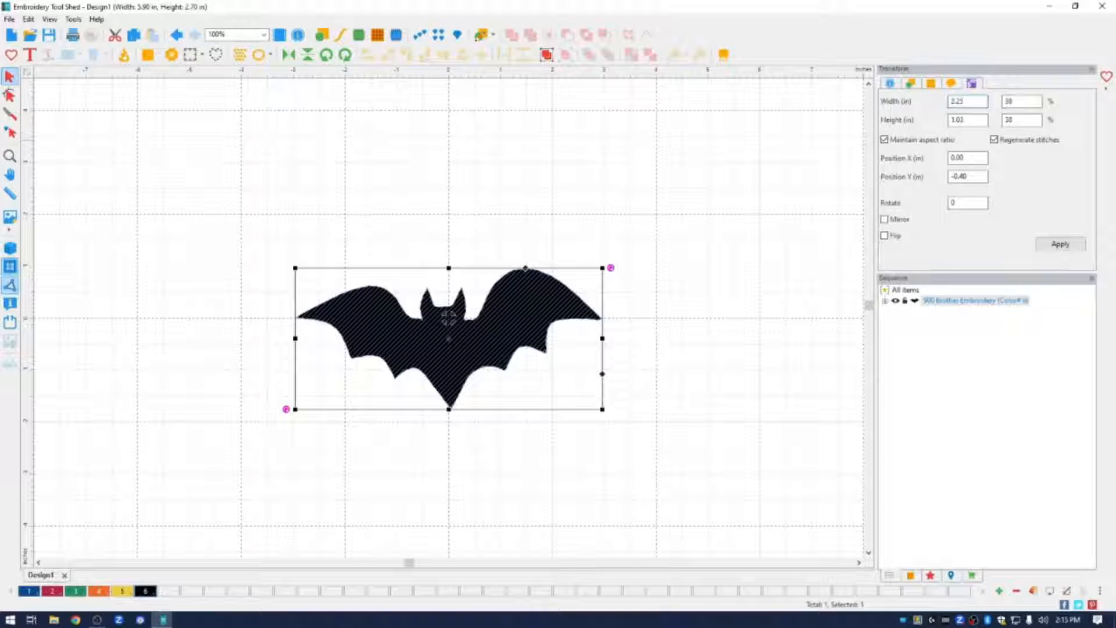
{"action": "left_click", "coordinate": [1061, 244]}
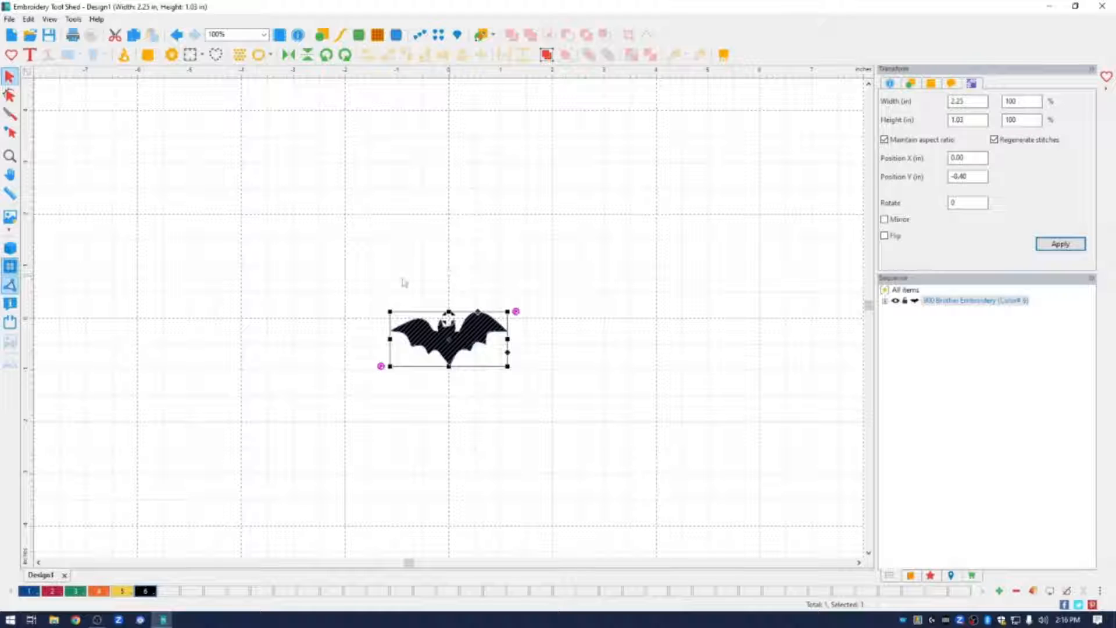
- Preview the bat's cutting layout on the 12x12" media and close the cutter preview
{"action": "left_click", "coordinate": [171, 54]}
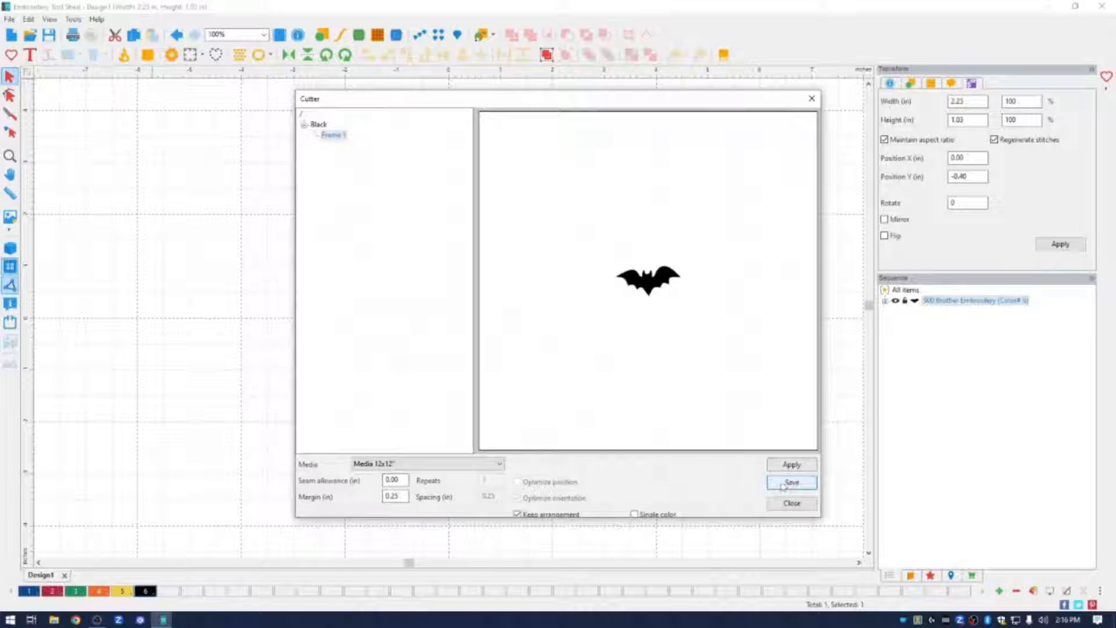
{"action": "left_click", "coordinate": [814, 96]}
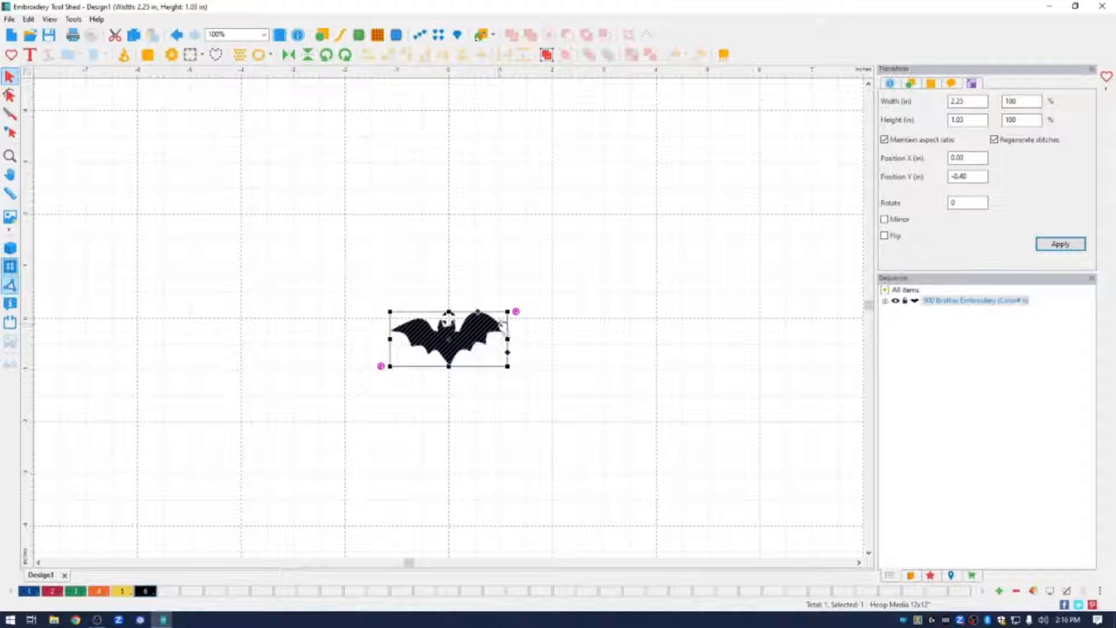
- Create an outline around the bat at a distance of 0.10 in with Round joins
{"action": "right_click", "coordinate": [498, 326]}
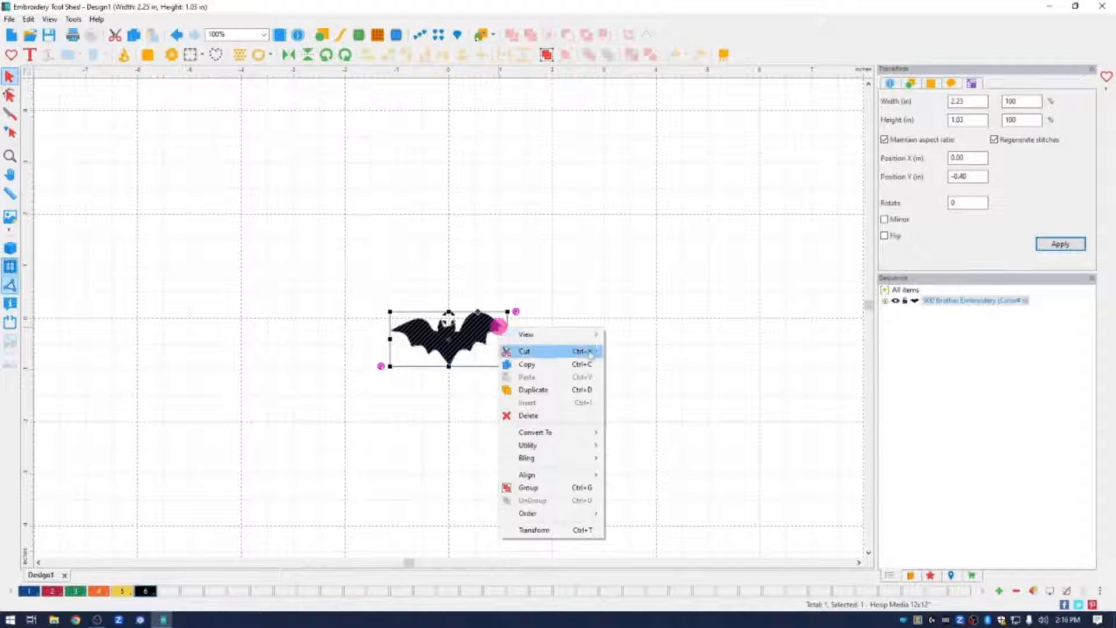
{"action": "mouse_move", "coordinate": [575, 435]}
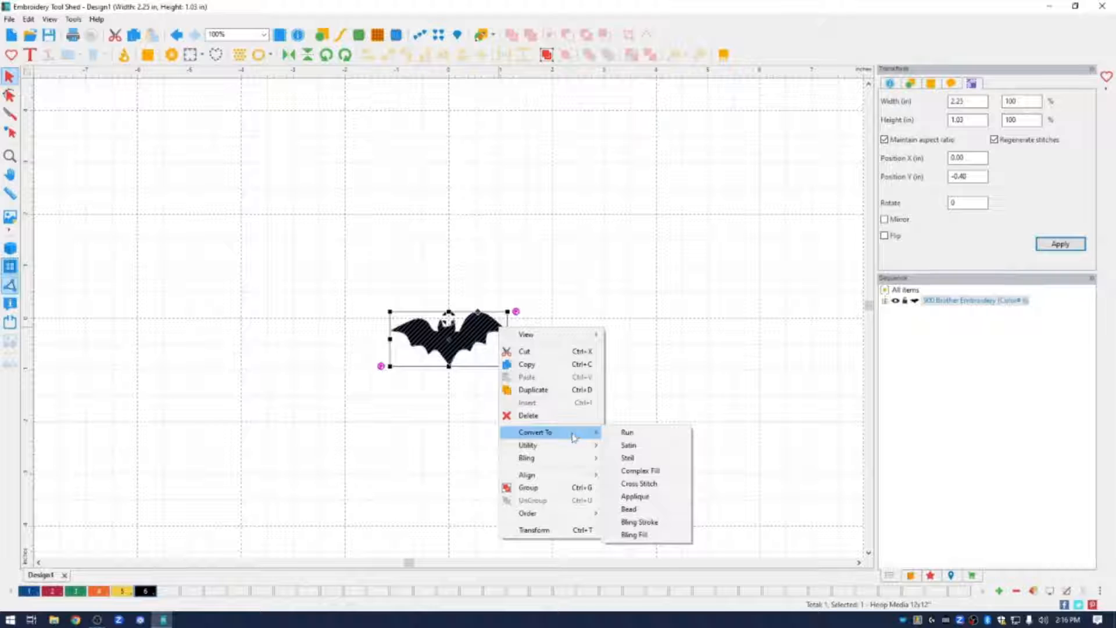
{"action": "left_click", "coordinate": [568, 446]}
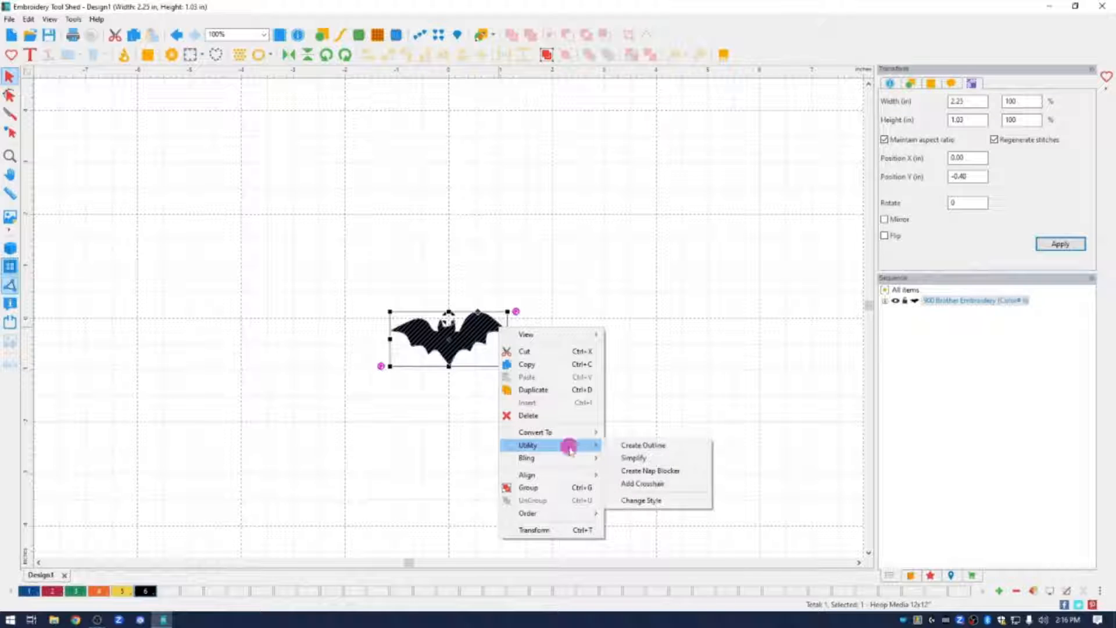
{"action": "left_click", "coordinate": [644, 447]}
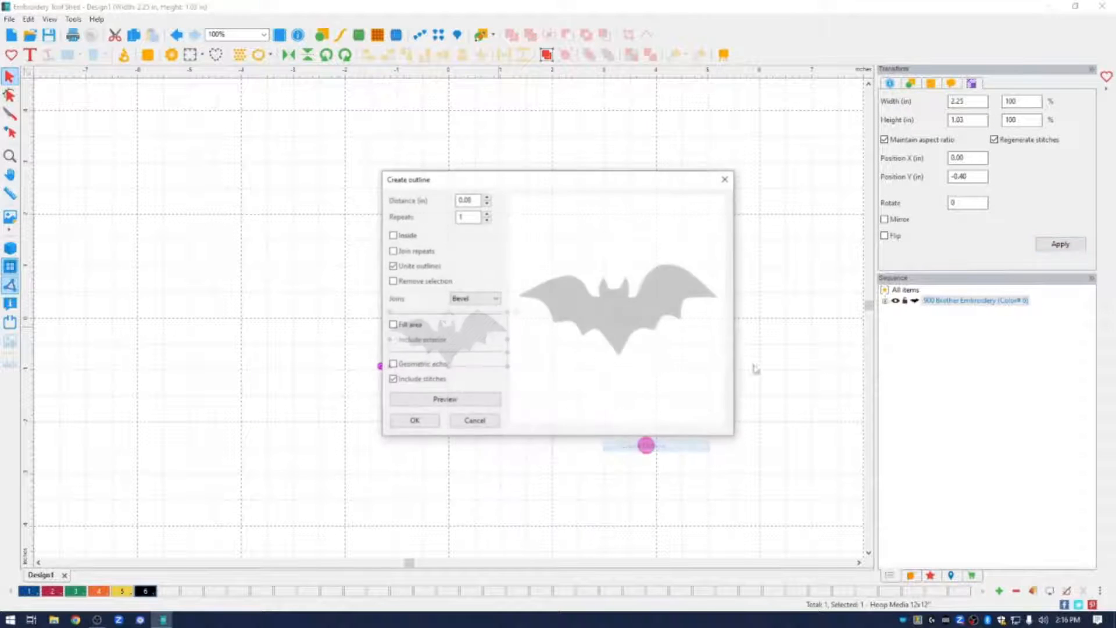
{"action": "left_click", "coordinate": [487, 198]}
{"action": "left_click", "coordinate": [487, 198]}
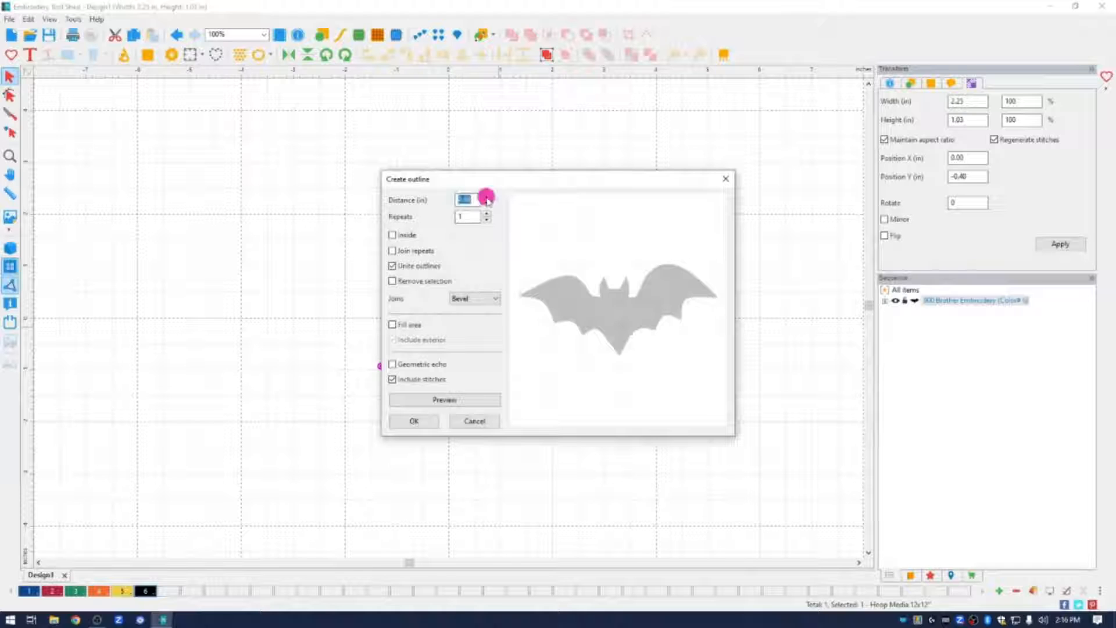
{"action": "left_click", "coordinate": [494, 298]}
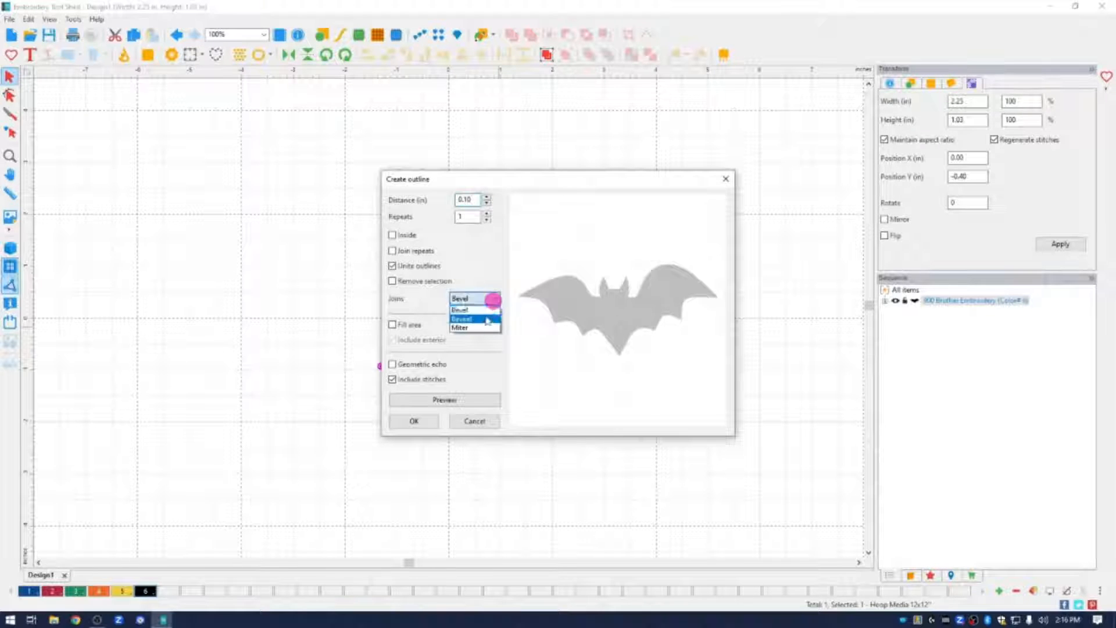
{"action": "left_click", "coordinate": [484, 318]}
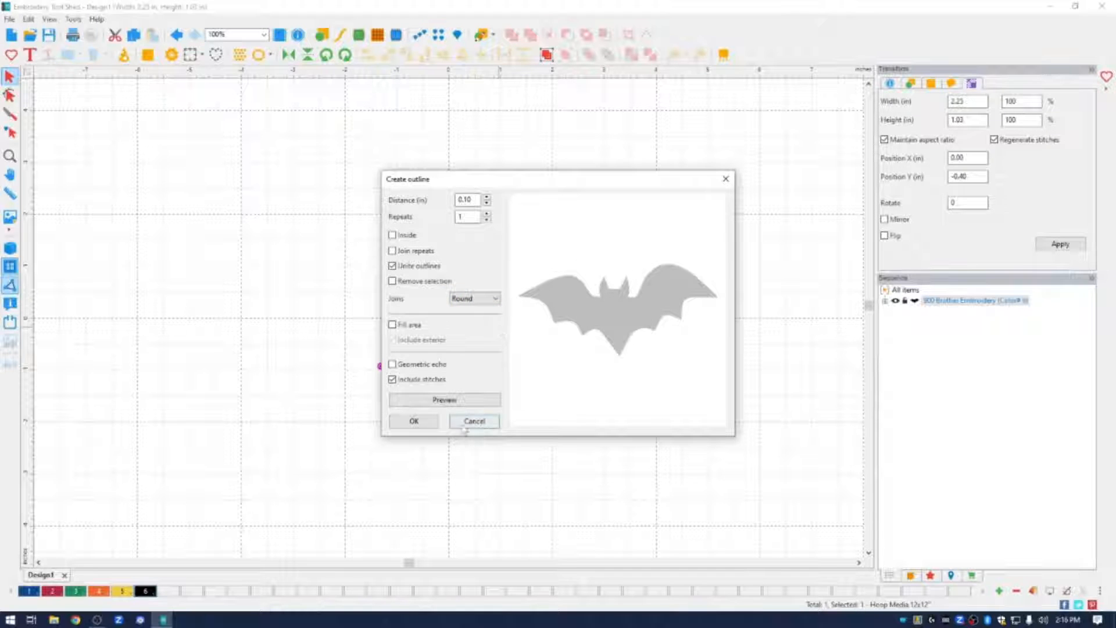
{"action": "left_click", "coordinate": [416, 420]}
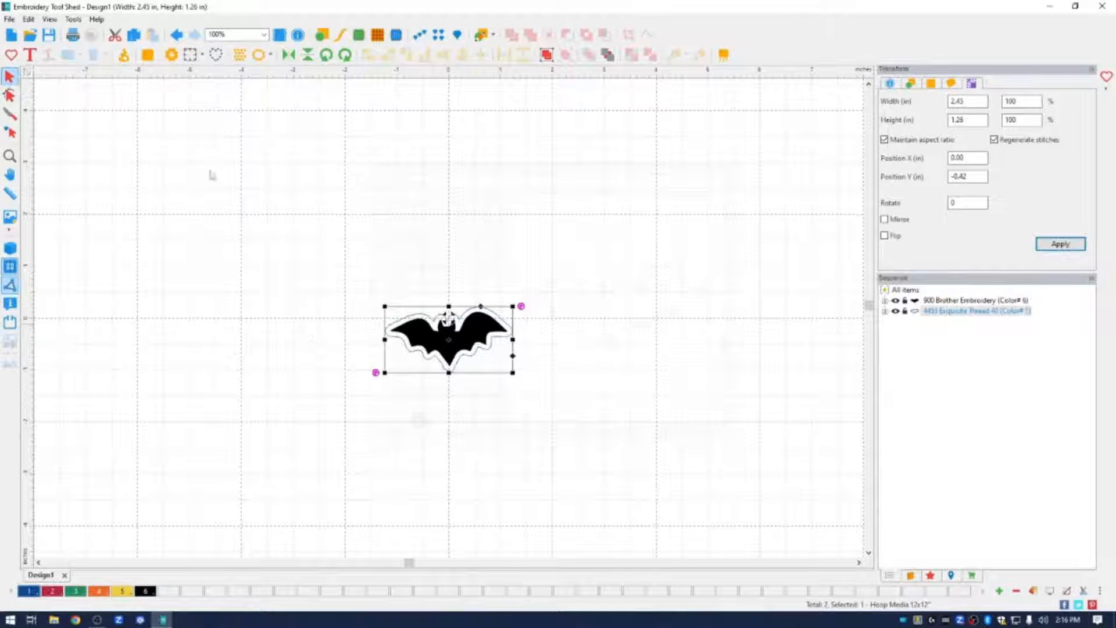
- Remove the stray node beside the lower tip of the bat's outline to smooth the jagged notch
{"action": "left_click", "coordinate": [527, 166]}
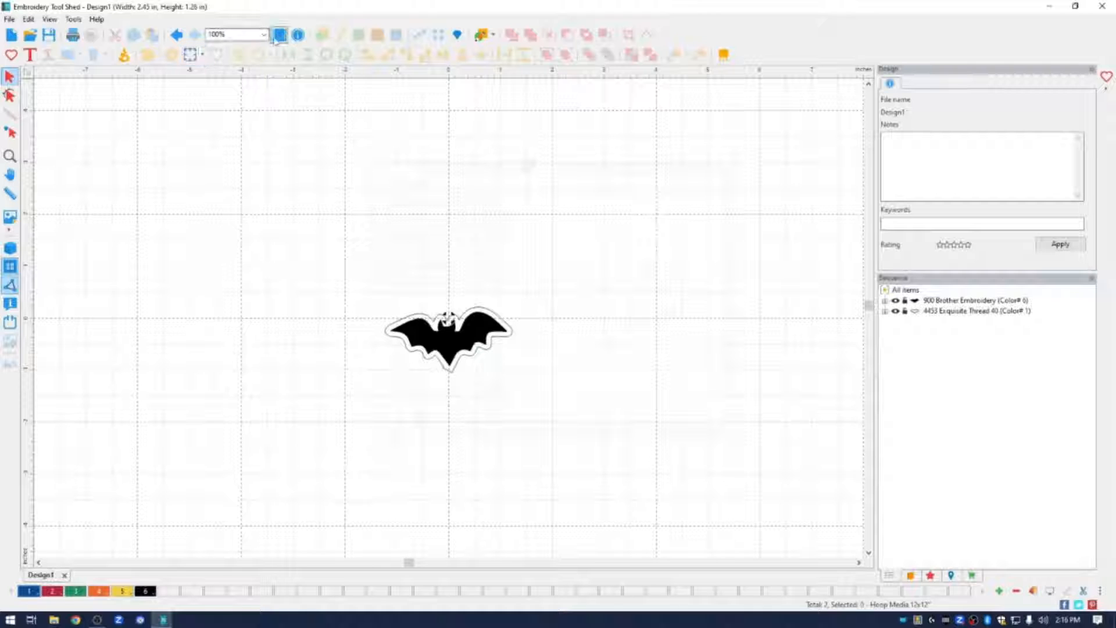
{"action": "left_click", "coordinate": [9, 155]}
{"action": "left_click_drag", "start_coordinate": [334, 271], "coordinate": [576, 398]}
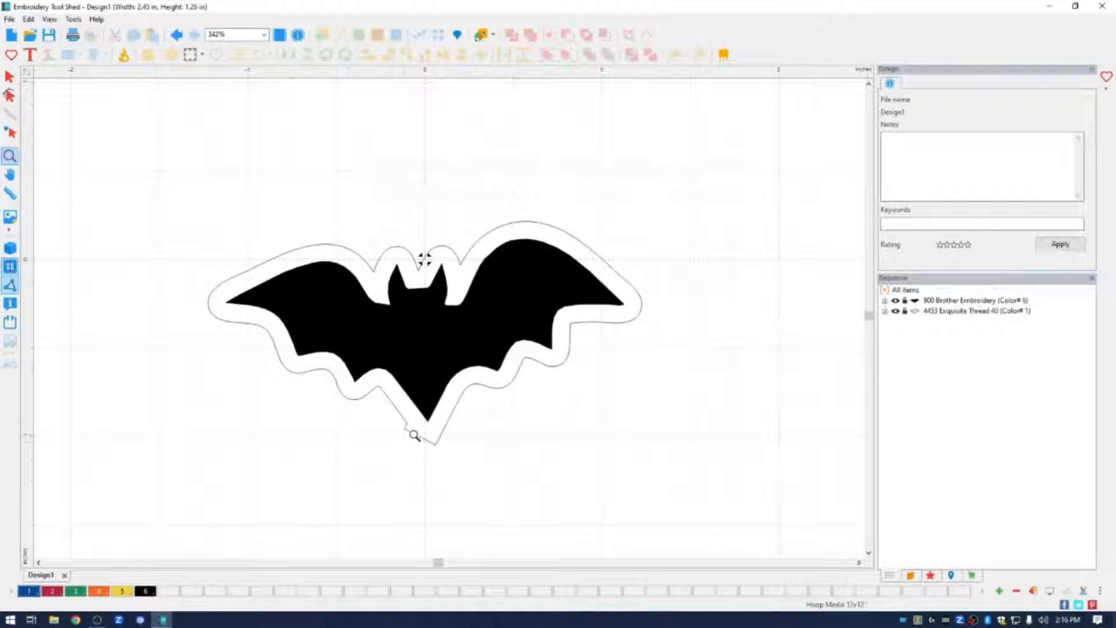
{"action": "left_click", "coordinate": [9, 94]}
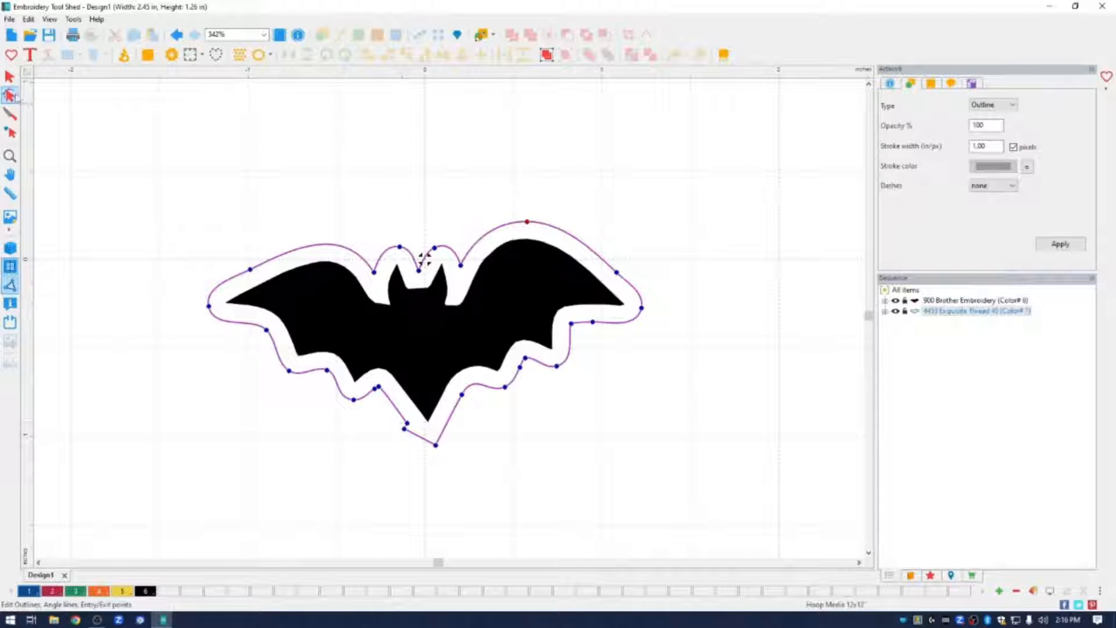
{"action": "left_click", "coordinate": [21, 93]}
{"action": "left_click", "coordinate": [405, 431]}
{"action": "left_click", "coordinate": [574, 449]}
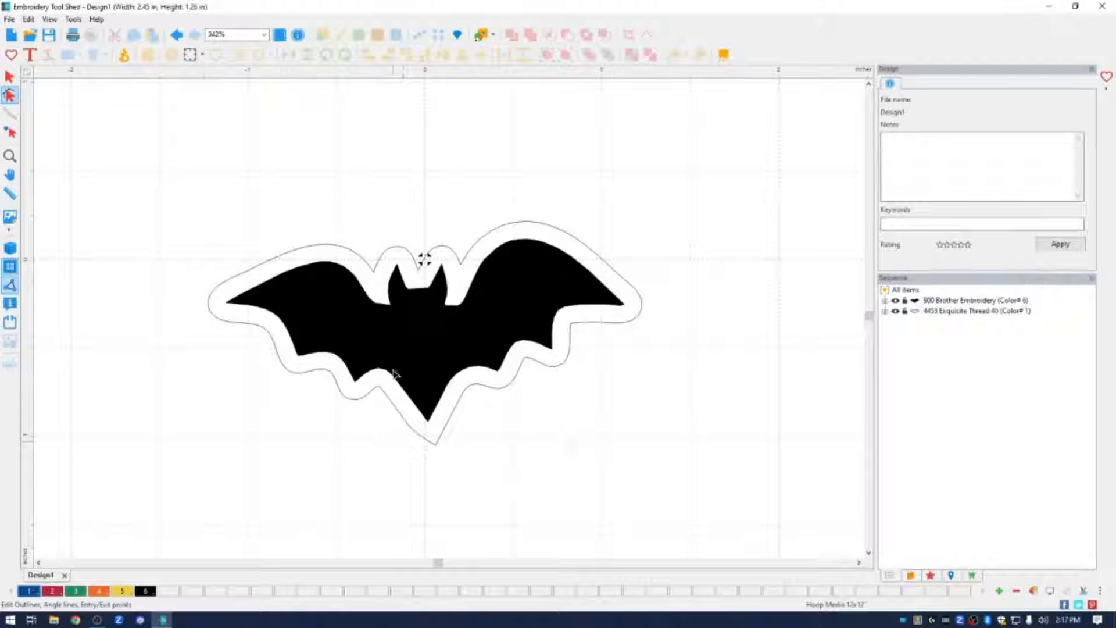
- Select the outline around the bat and convert it to a run stitch
{"action": "left_click", "coordinate": [9, 76]}
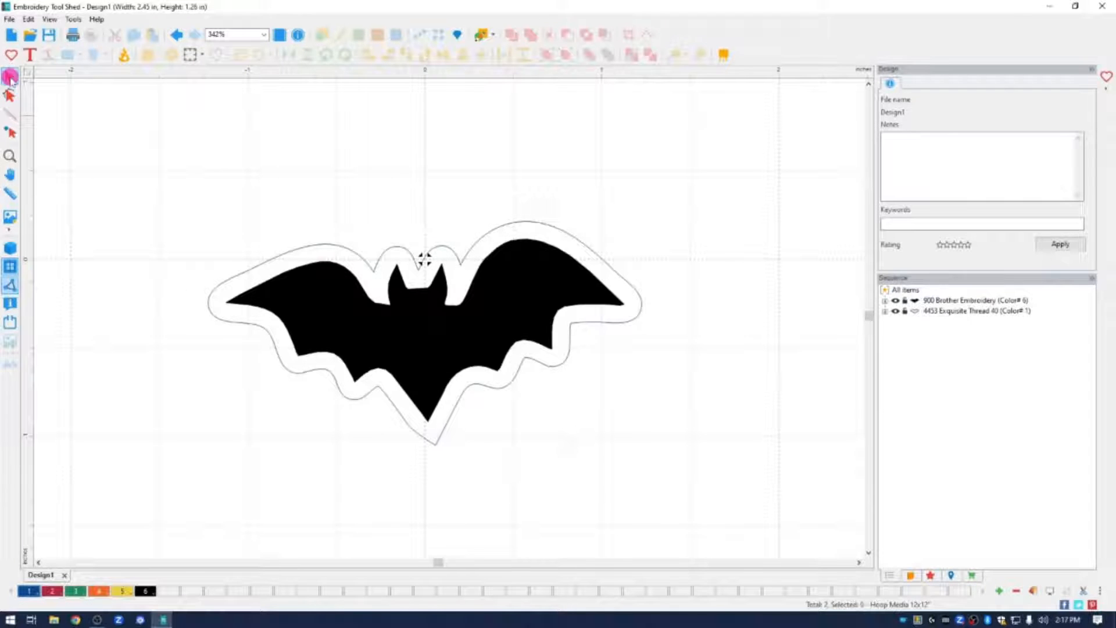
{"action": "left_click", "coordinate": [604, 260]}
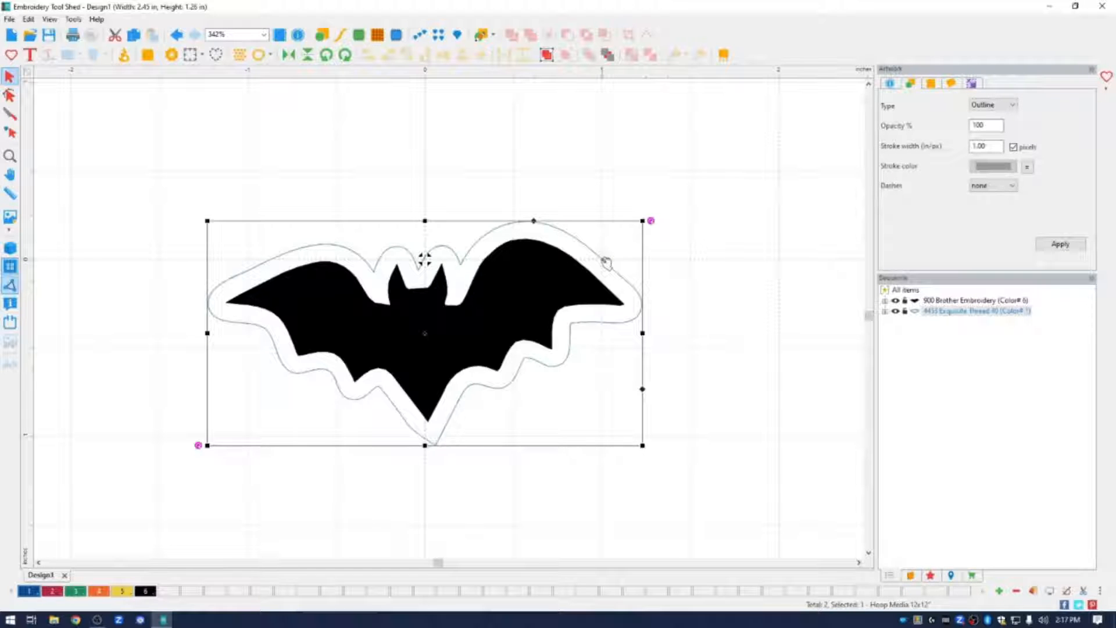
{"action": "right_click", "coordinate": [606, 262]}
{"action": "mouse_move", "coordinate": [666, 371]}
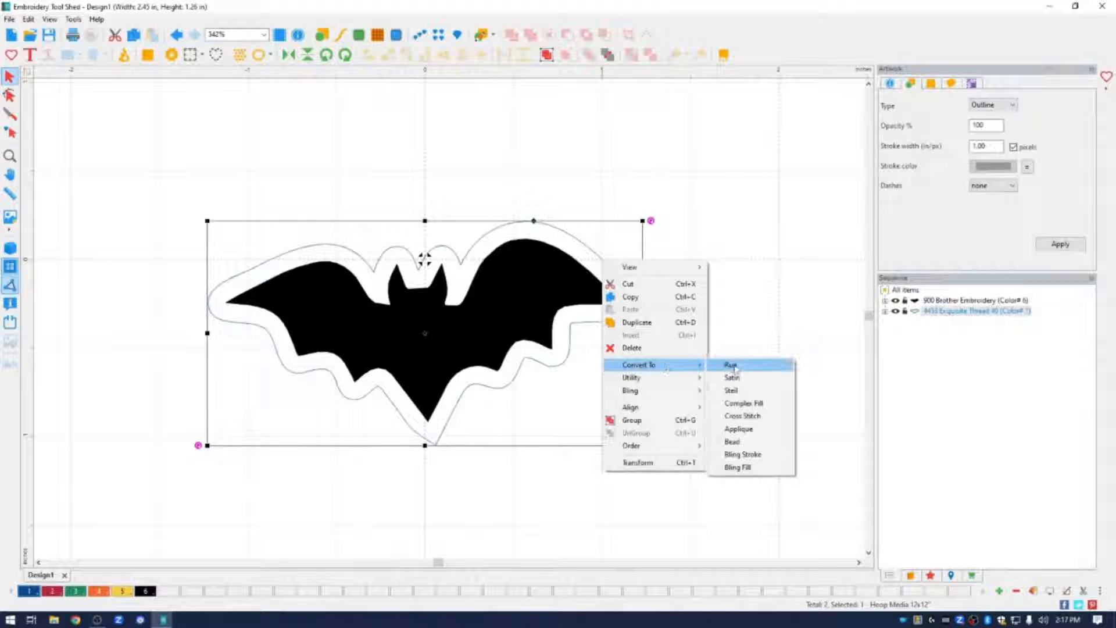
{"action": "left_click", "coordinate": [733, 366]}
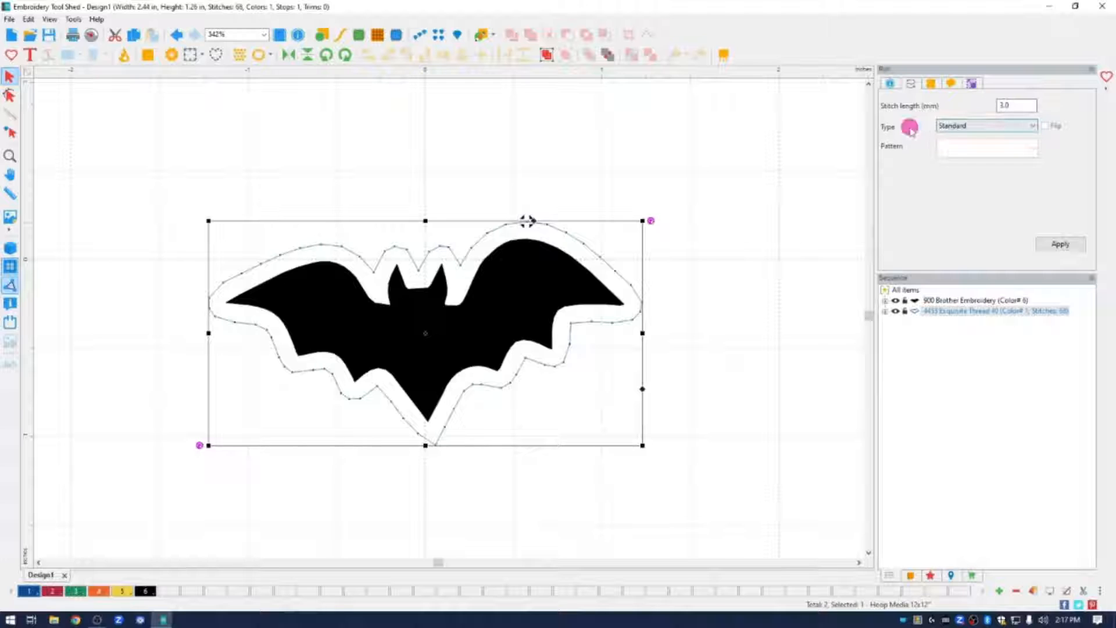
- Change the bat outline's run type to Bean
{"action": "left_click", "coordinate": [988, 127]}
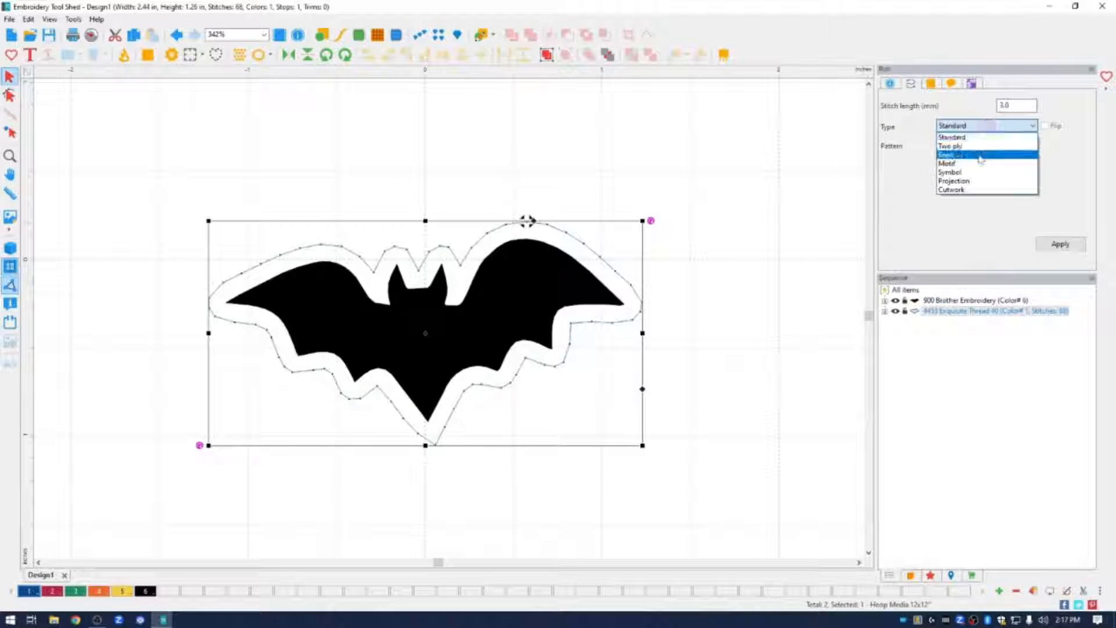
{"action": "left_click", "coordinate": [977, 154]}
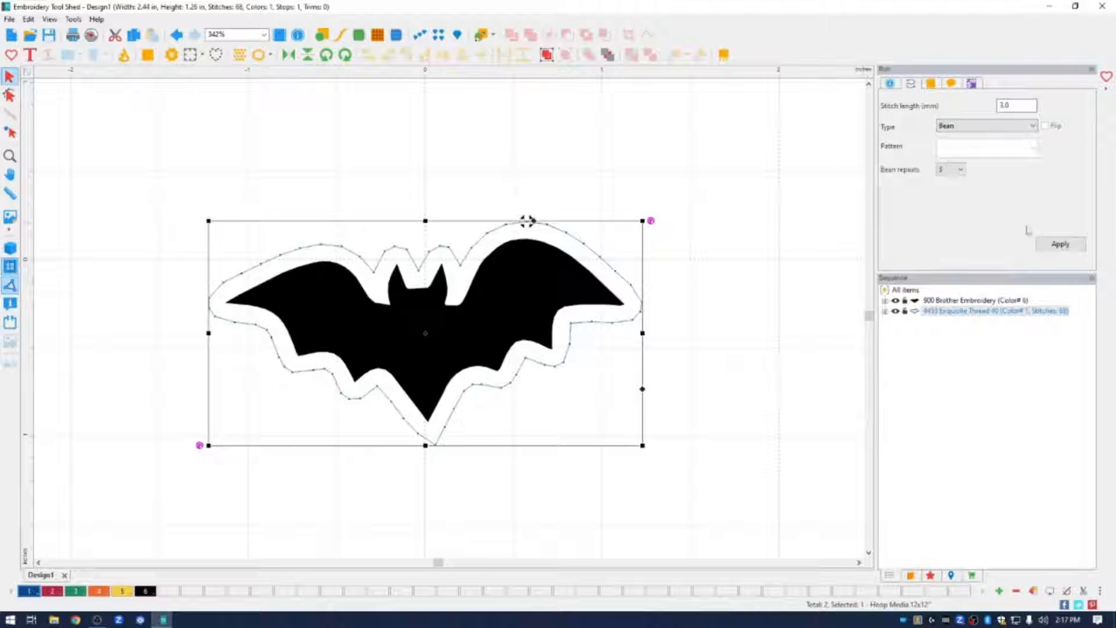
{"action": "left_click", "coordinate": [1060, 244]}
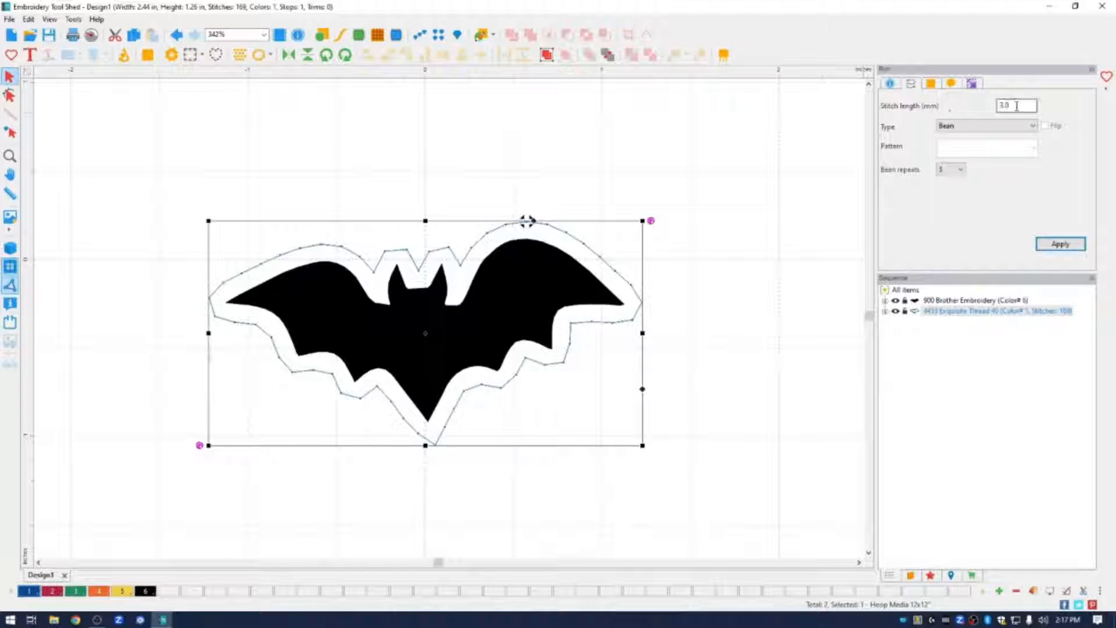
- Set the bean-stitched bat outline's stitch length to 2.5 mm
{"action": "left_click", "coordinate": [950, 107]}
{"action": "left_click_drag", "start_coordinate": [1023, 106], "coordinate": [991, 104]}
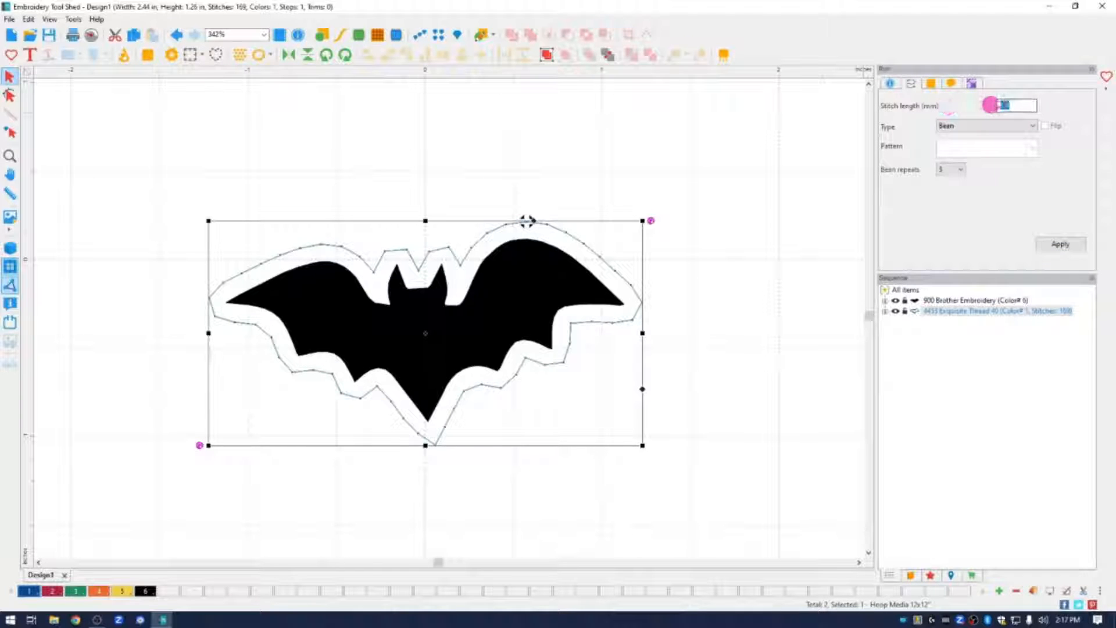
{"action": "type", "text": "2.5"}
{"action": "left_click", "coordinate": [1054, 243]}
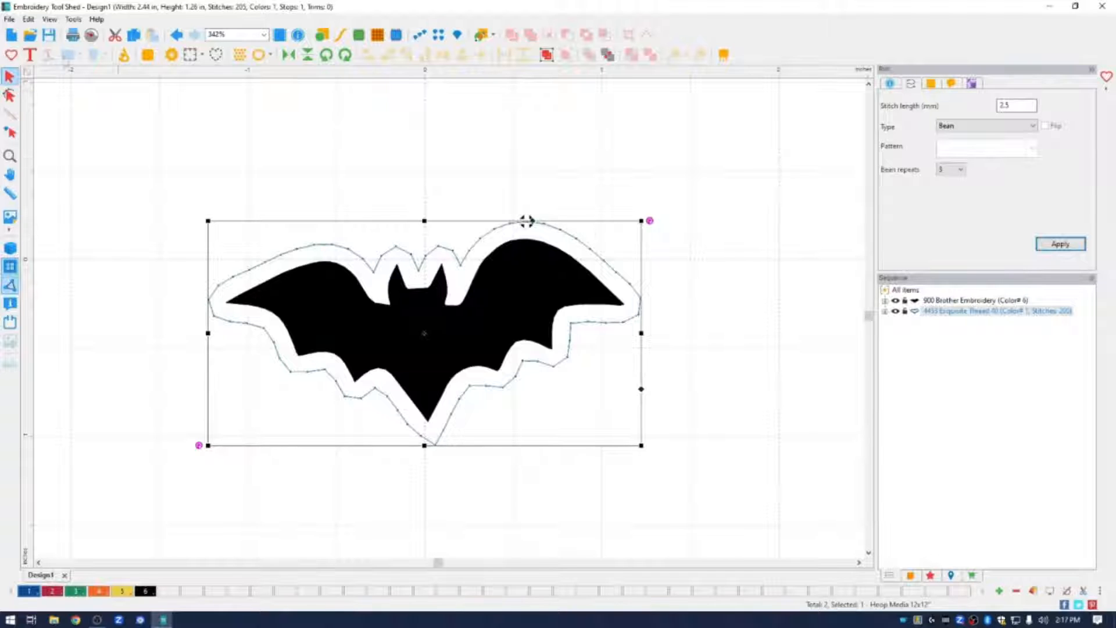
- Look through the embroidery file formats available for saving the bat design, without saving it
{"action": "left_click", "coordinate": [10, 18]}
{"action": "left_click", "coordinate": [32, 202]}
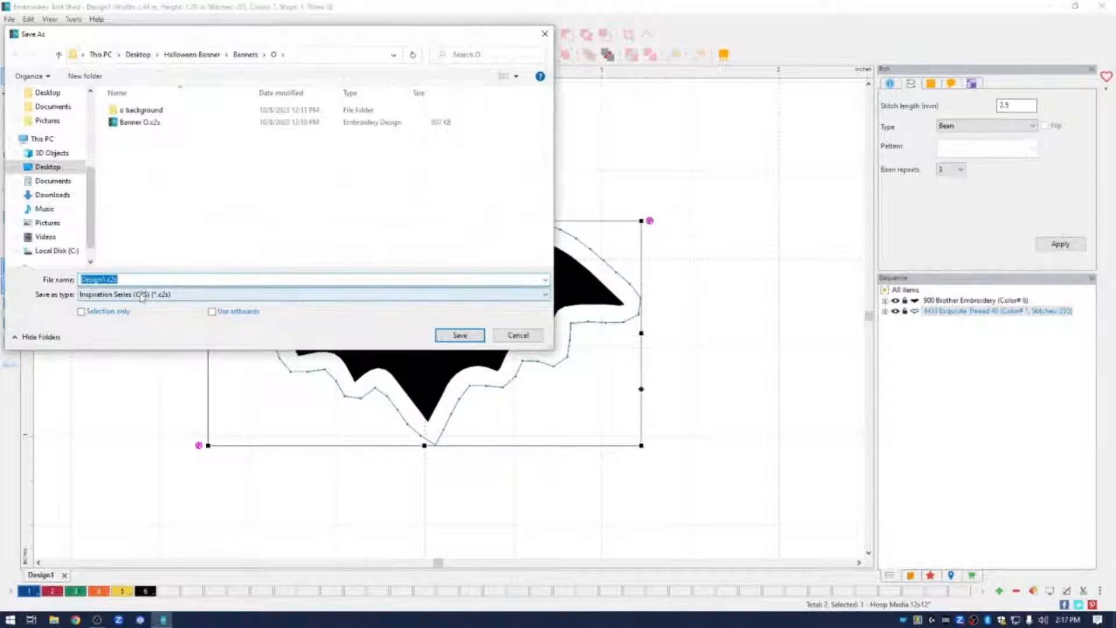
{"action": "left_click", "coordinate": [142, 295]}
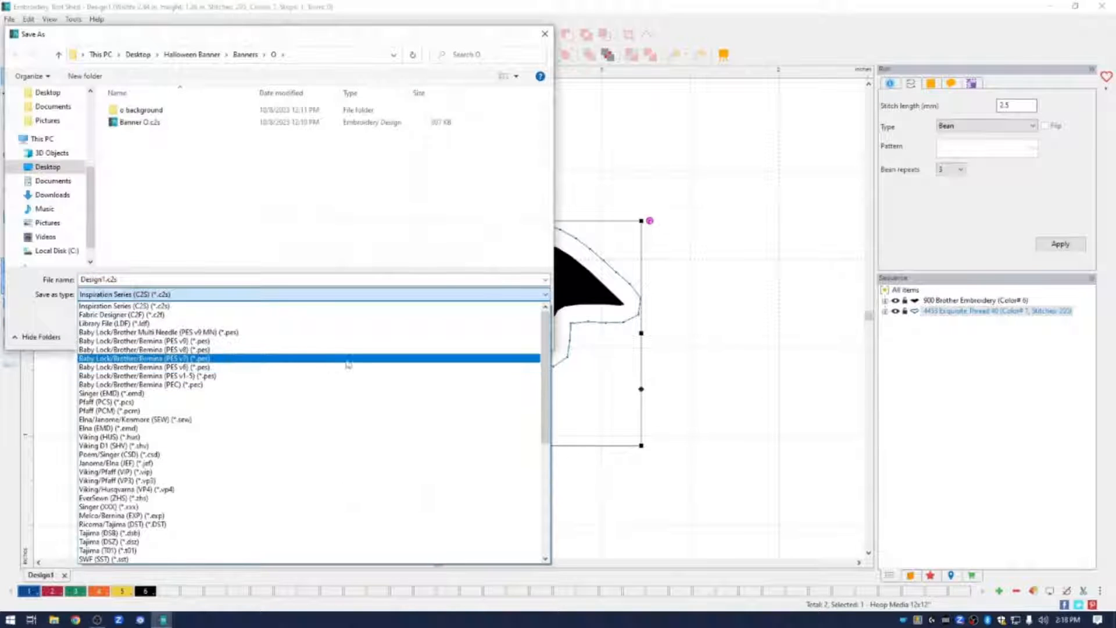
{"action": "left_click", "coordinate": [546, 36]}
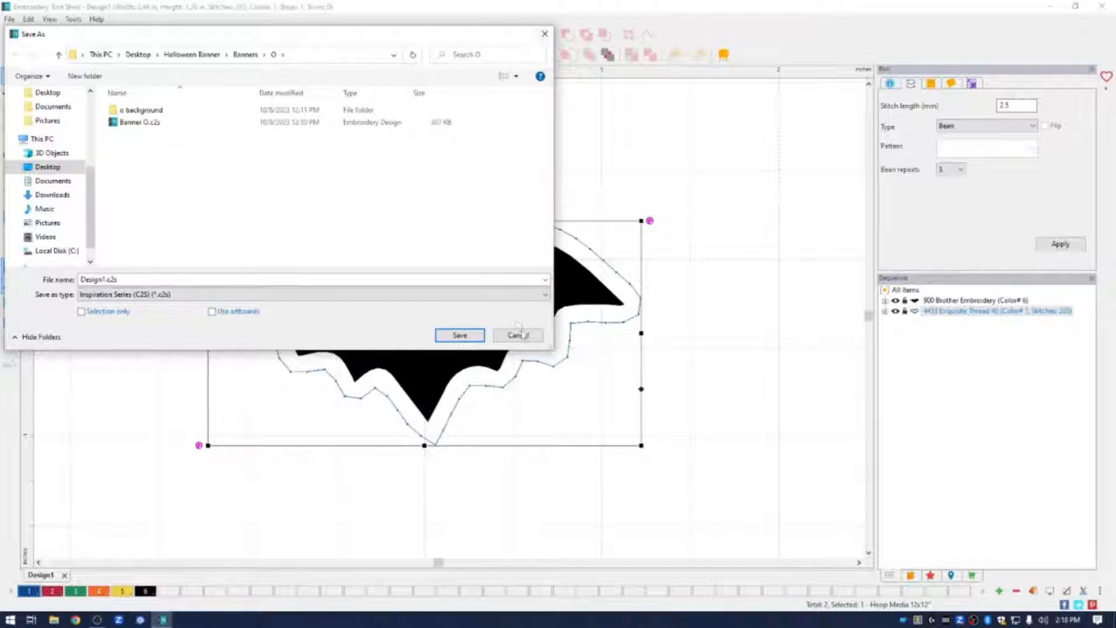
{"action": "left_click", "coordinate": [518, 332]}
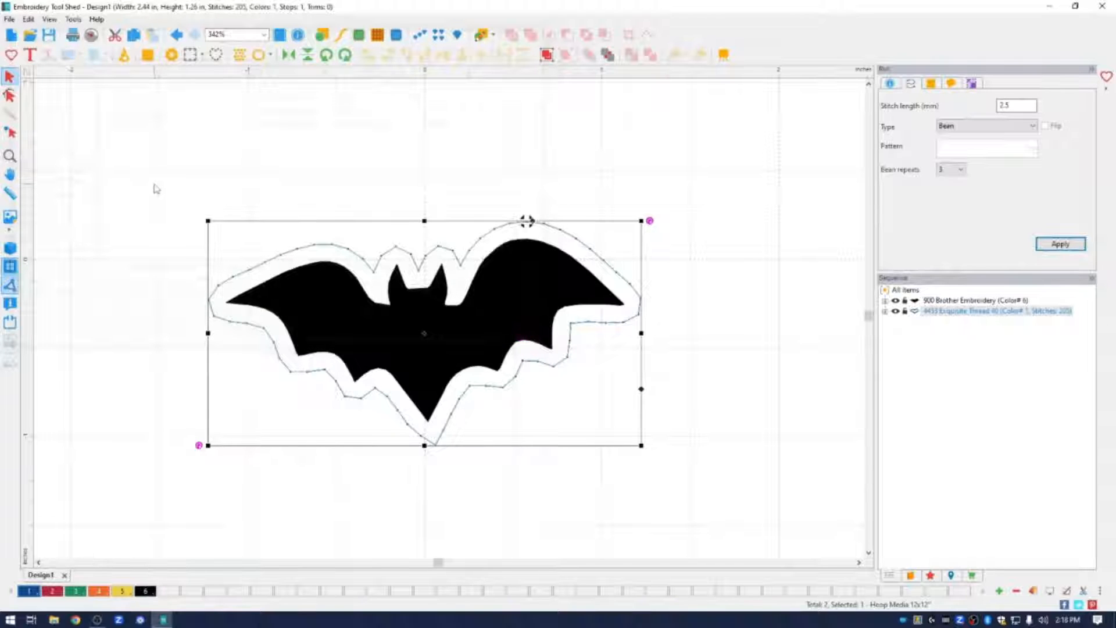
- Delete the bat with its outline and insert the Web craft shape from the Halloween category
{"action": "left_click_drag", "start_coordinate": [158, 191], "coordinate": [695, 489]}
{"action": "key", "text": "Delete"}
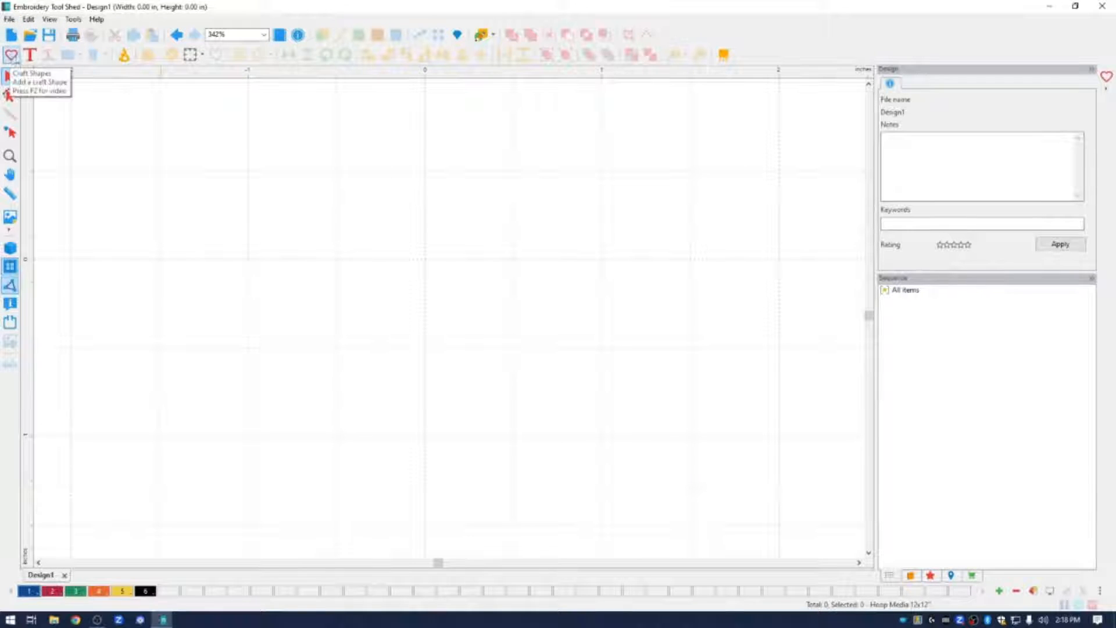
{"action": "left_click", "coordinate": [14, 56]}
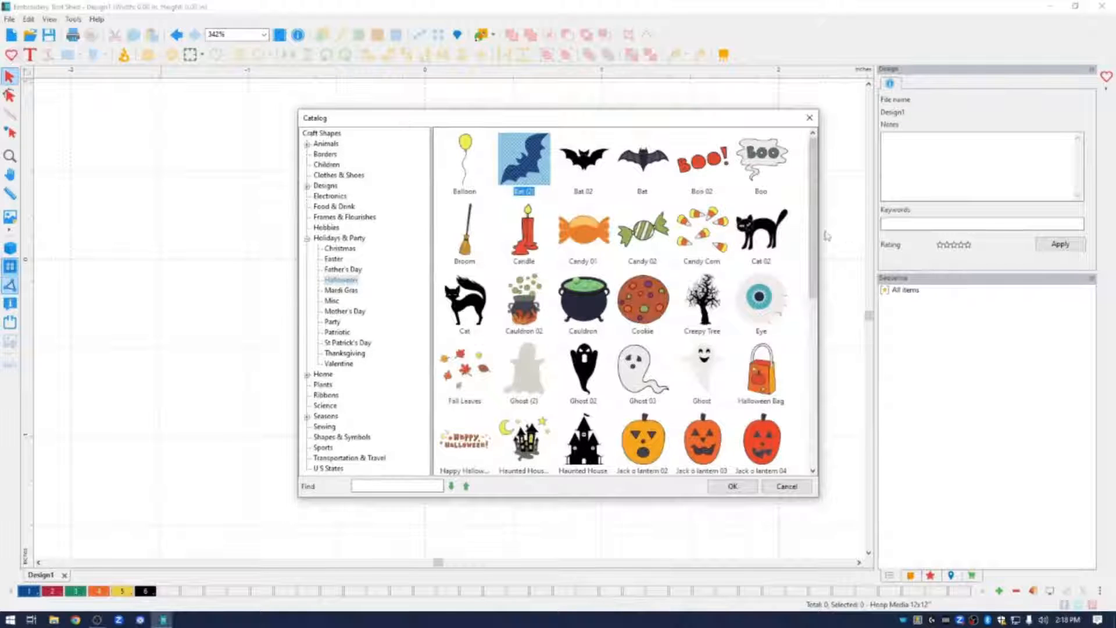
{"action": "left_click_drag", "start_coordinate": [814, 224], "coordinate": [826, 375]}
{"action": "left_click", "coordinate": [702, 389]}
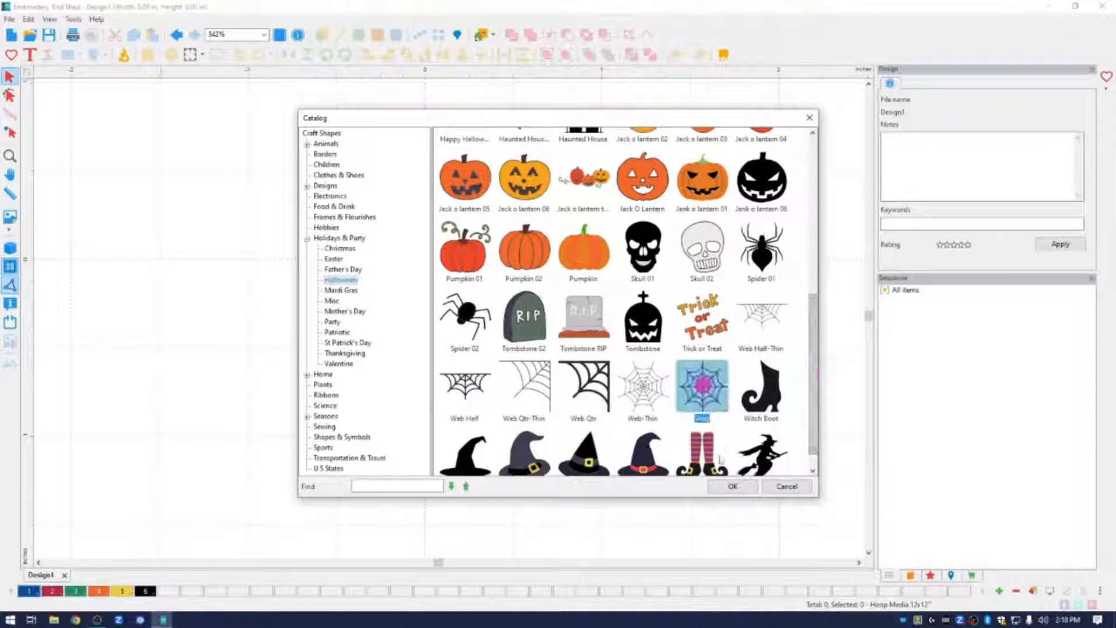
{"action": "left_click", "coordinate": [727, 487]}
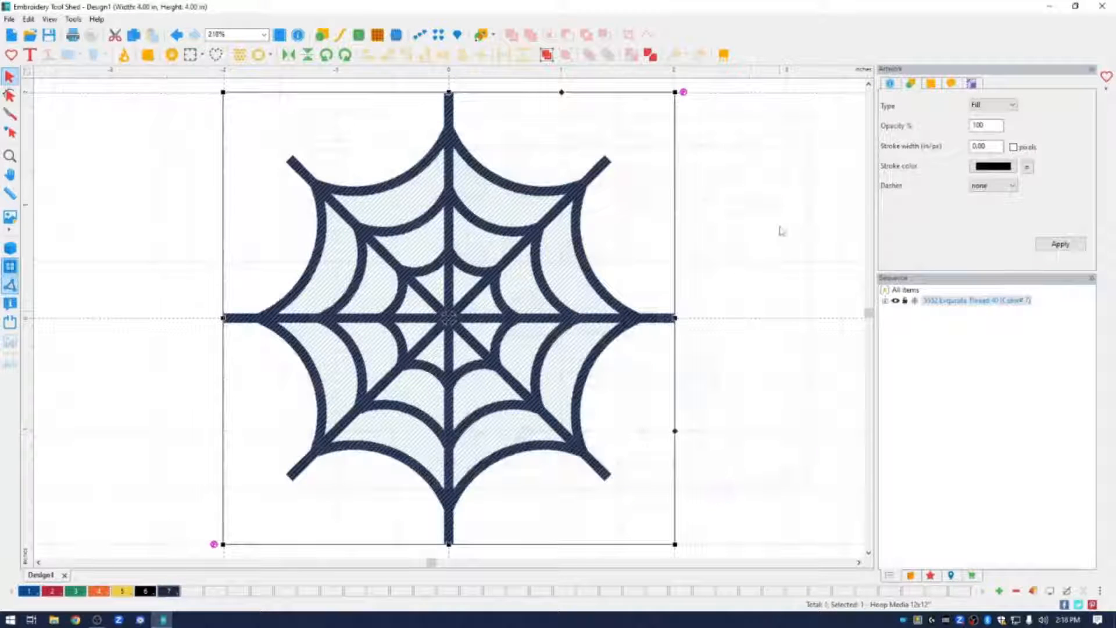
- Resize the spider web to a width of 1.8 in with its aspect ratio maintained
{"action": "left_click", "coordinate": [972, 84]}
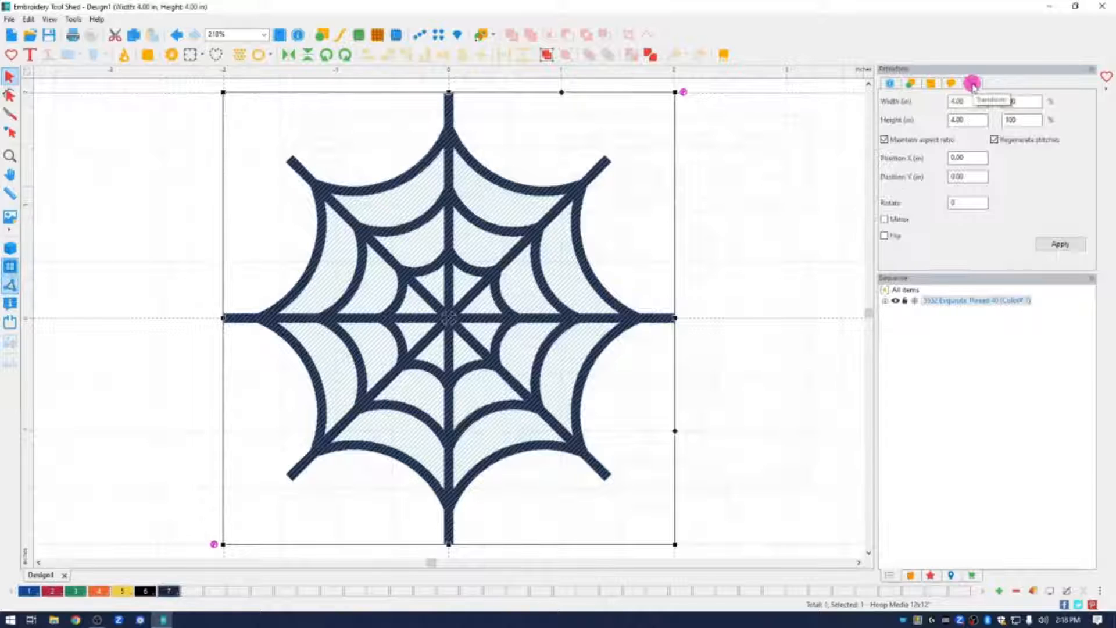
{"action": "double_click", "coordinate": [941, 103]}
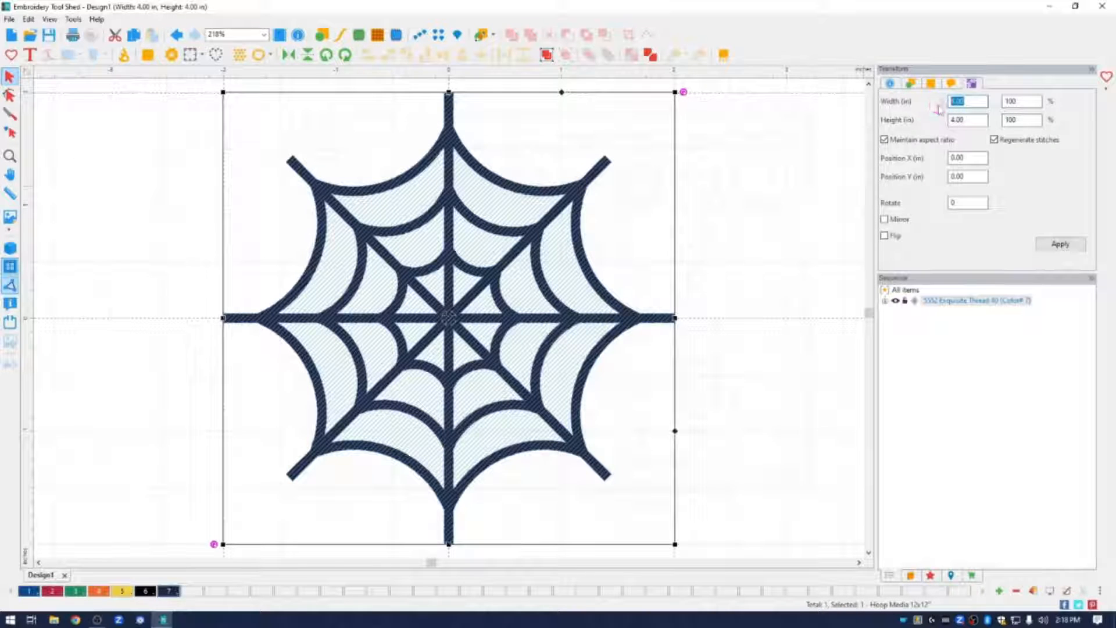
{"action": "type", "text": "1.8"}
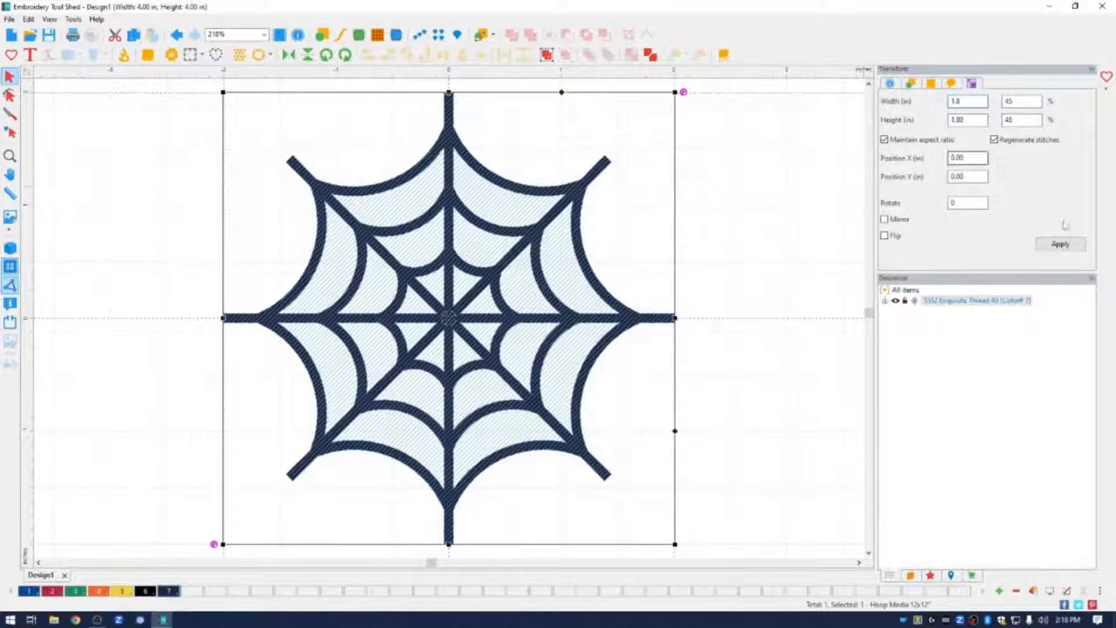
{"action": "left_click", "coordinate": [1060, 243]}
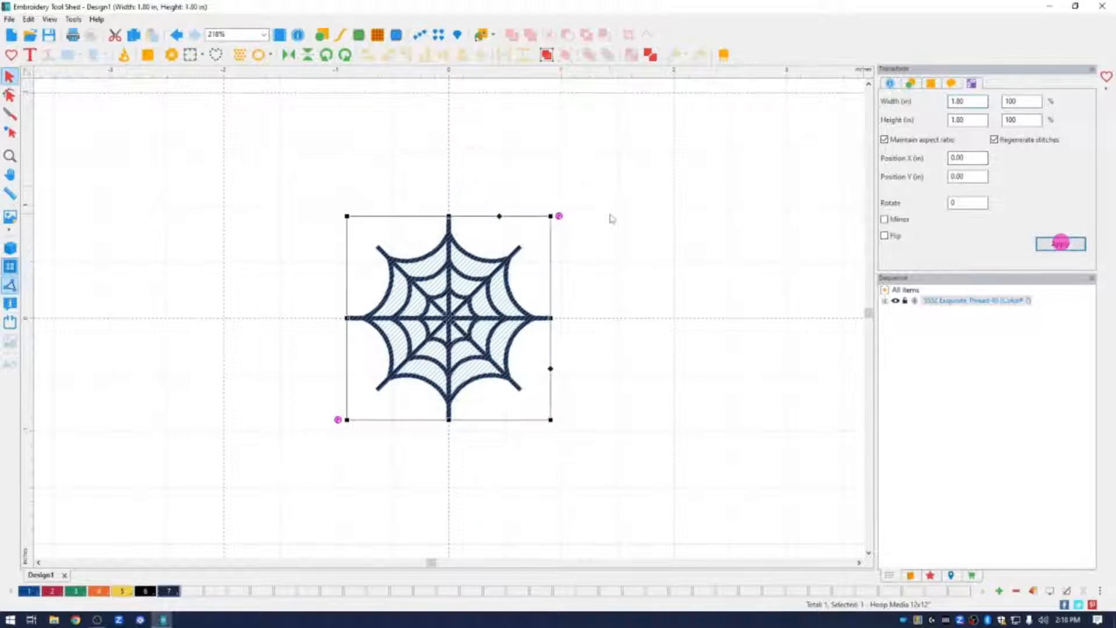
- Convert the spider web artwork to satin stitches
{"action": "right_click", "coordinate": [518, 301]}
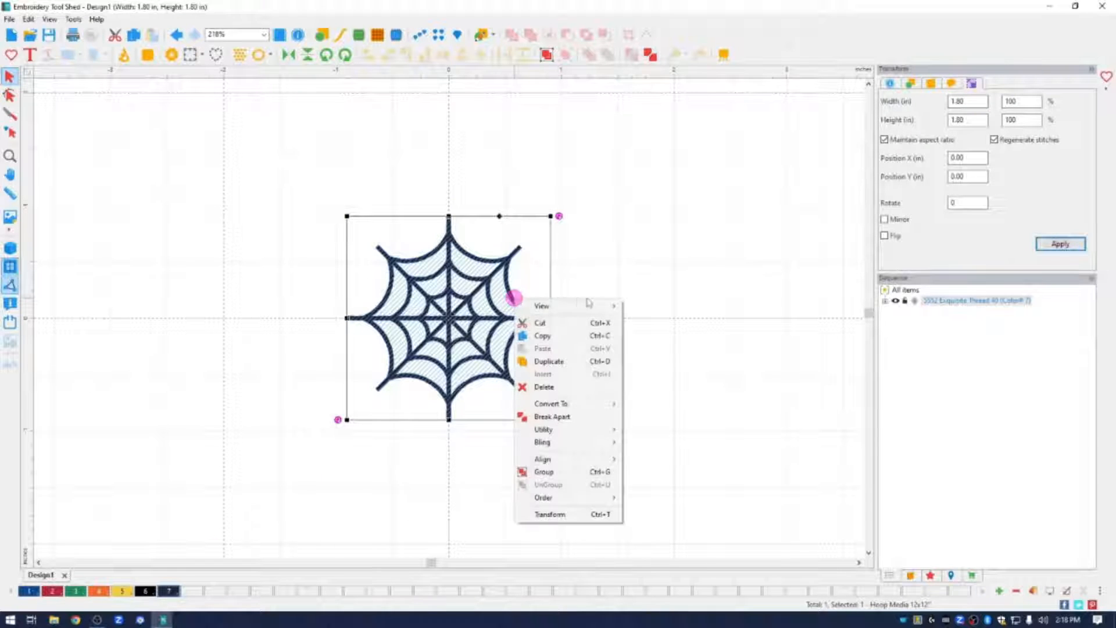
{"action": "mouse_move", "coordinate": [573, 407]}
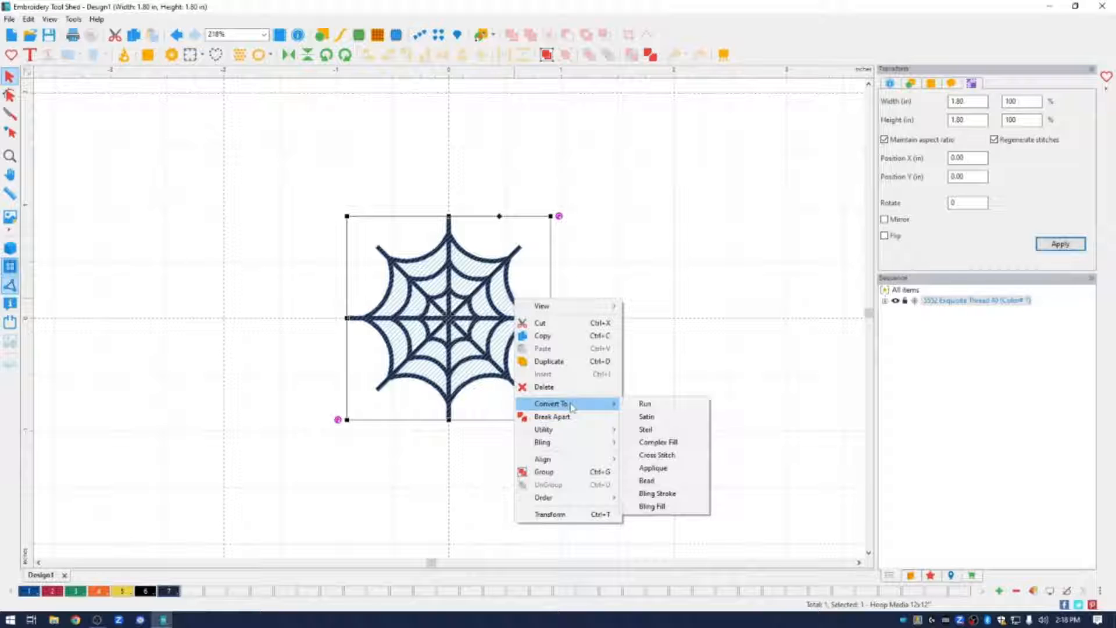
{"action": "left_click", "coordinate": [663, 416]}
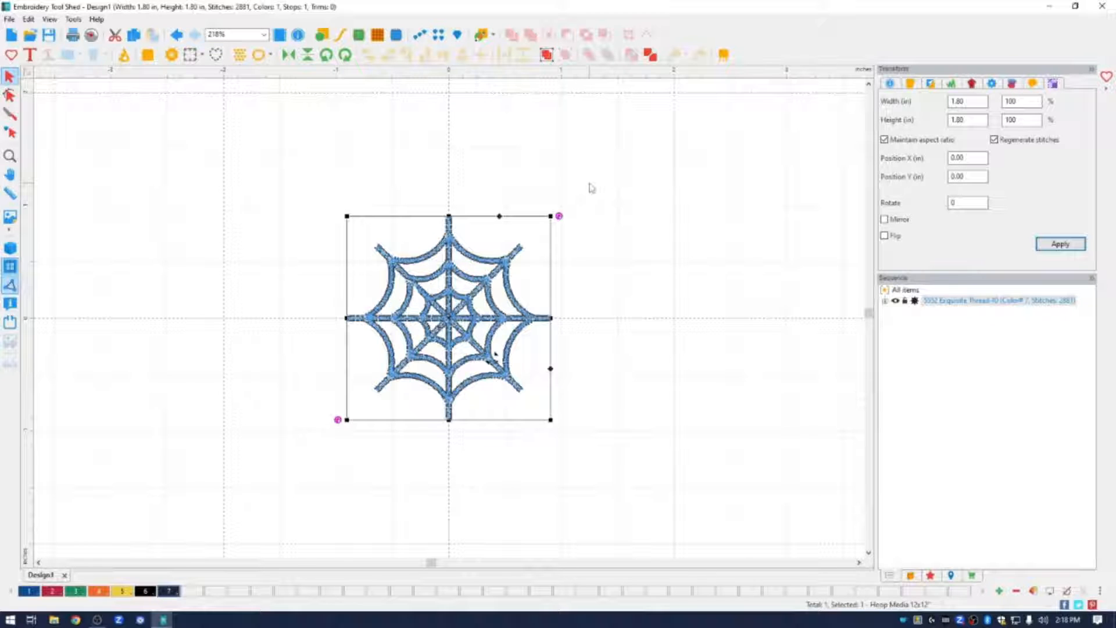
- Create an outline around the spider web at a distance of 0.10 in
{"action": "right_click", "coordinate": [509, 270]}
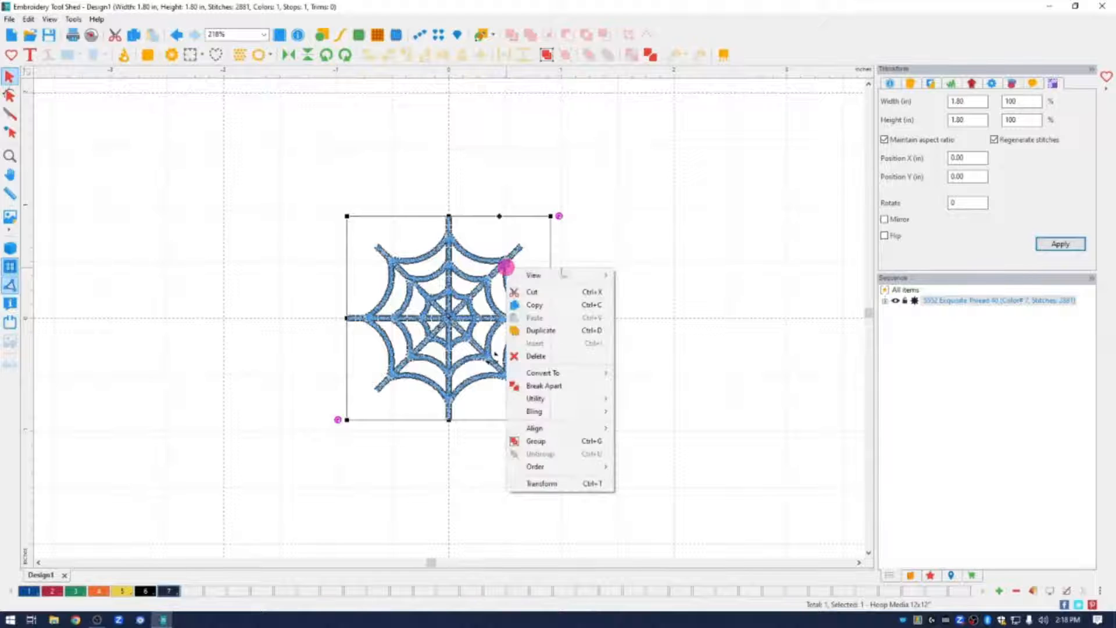
{"action": "mouse_move", "coordinate": [574, 403]}
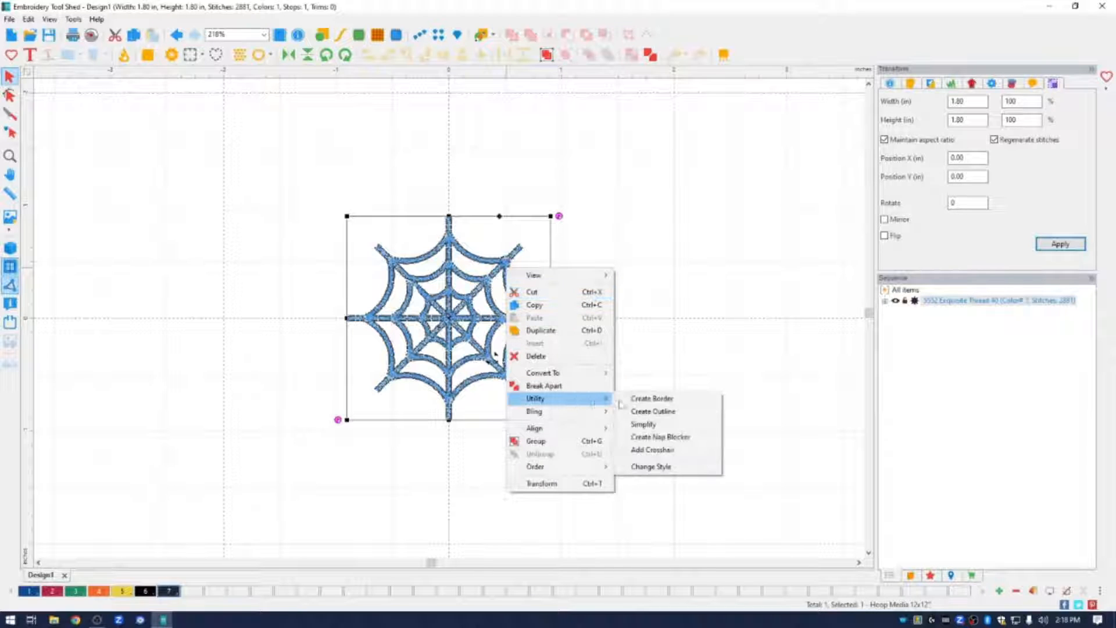
{"action": "left_click", "coordinate": [654, 408]}
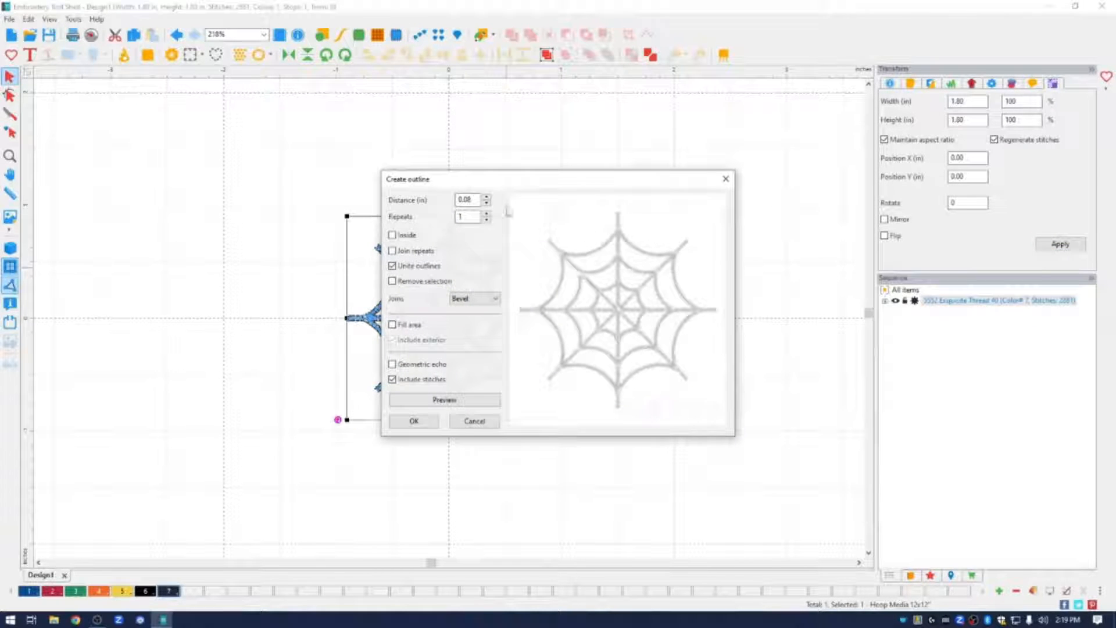
{"action": "left_click", "coordinate": [488, 197]}
{"action": "left_click", "coordinate": [488, 197]}
{"action": "left_click", "coordinate": [417, 424]}
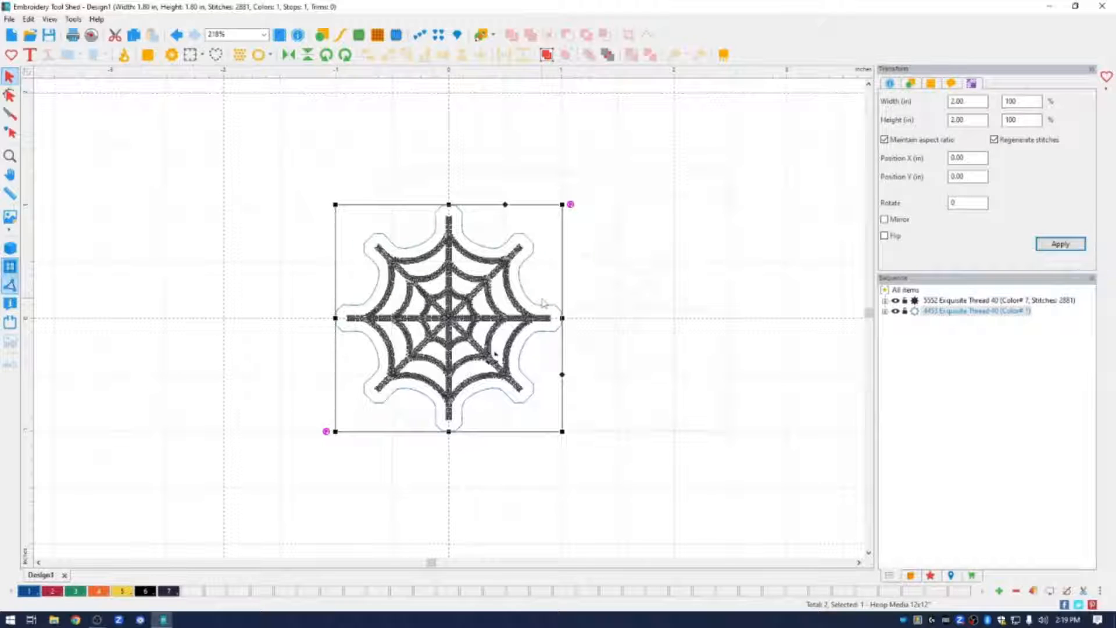
- Convert the spider web's outline to a run stitch and set its type to Bean
{"action": "right_click", "coordinate": [564, 326]}
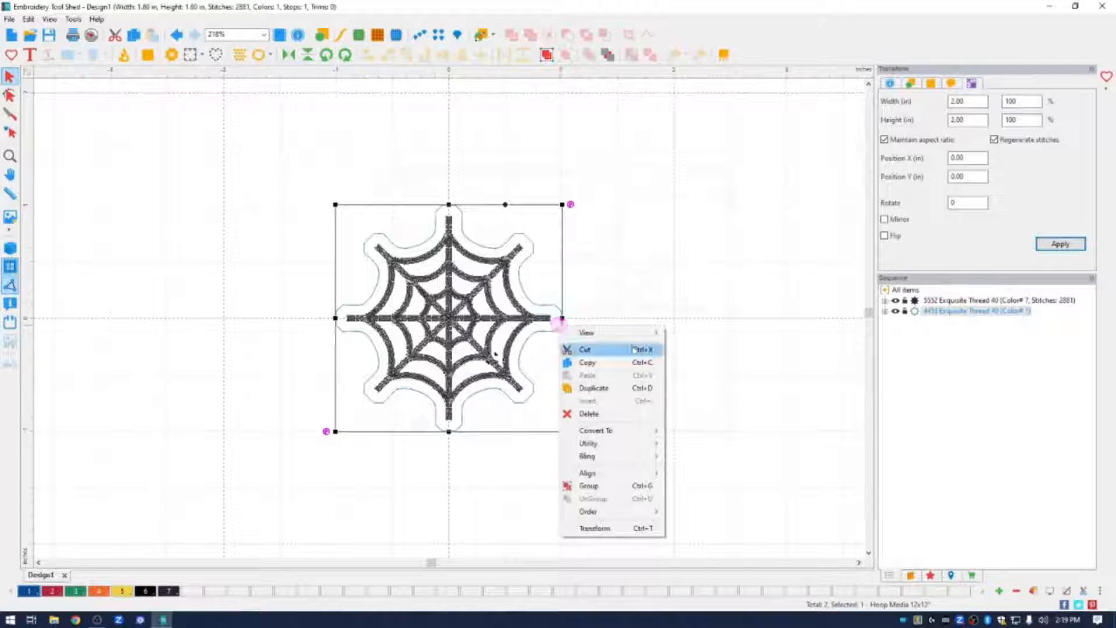
{"action": "mouse_move", "coordinate": [631, 437]}
{"action": "left_click", "coordinate": [690, 430]}
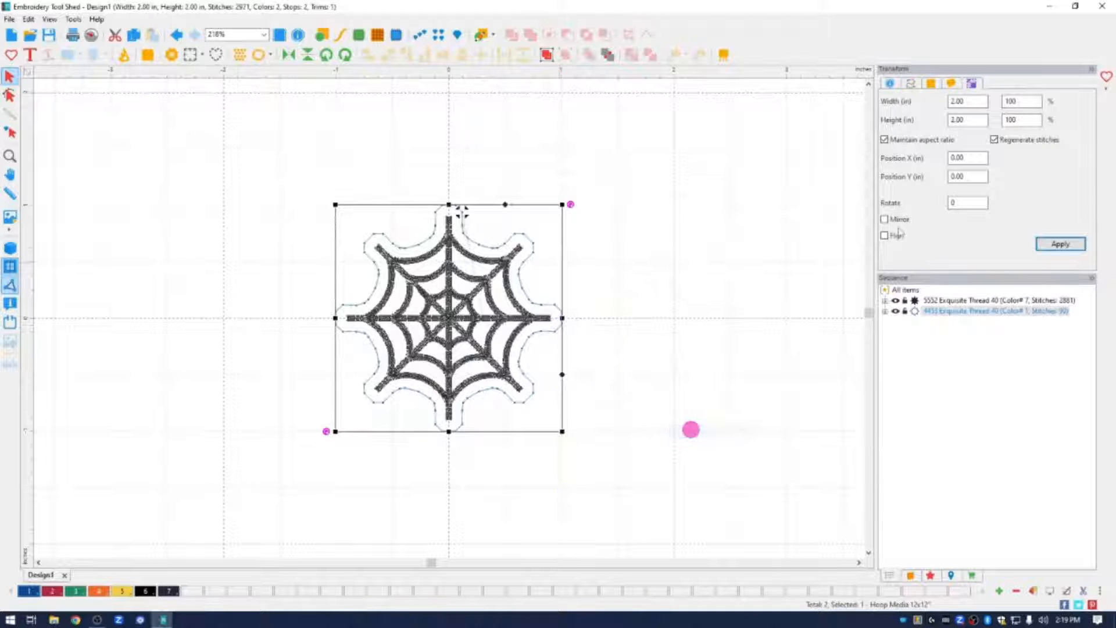
{"action": "left_click", "coordinate": [917, 85]}
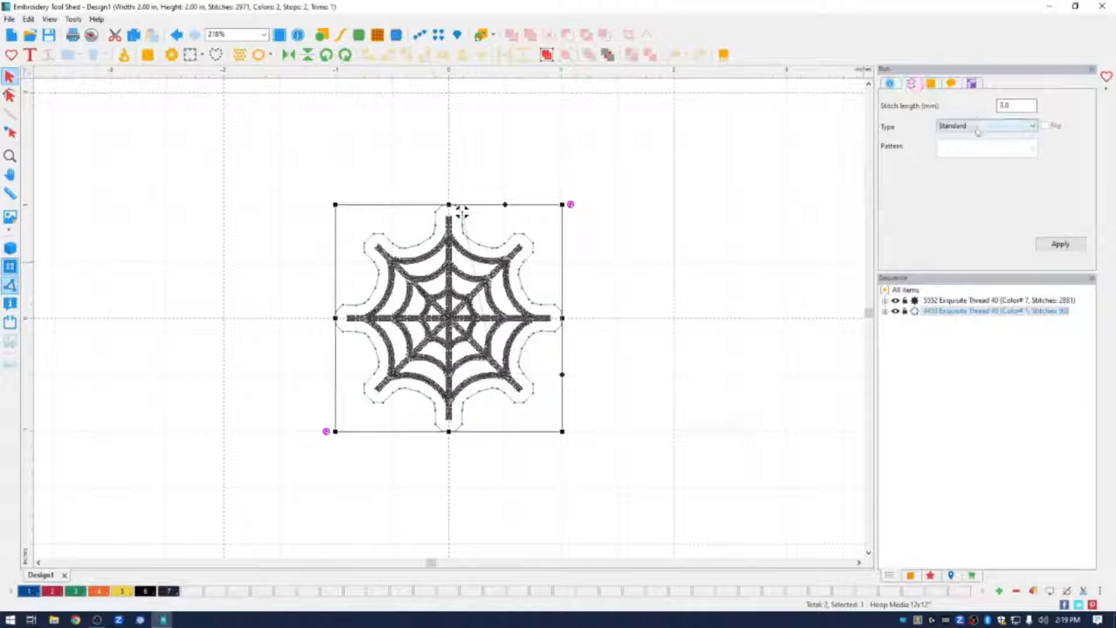
{"action": "left_click", "coordinate": [975, 125]}
{"action": "left_click", "coordinate": [956, 144]}
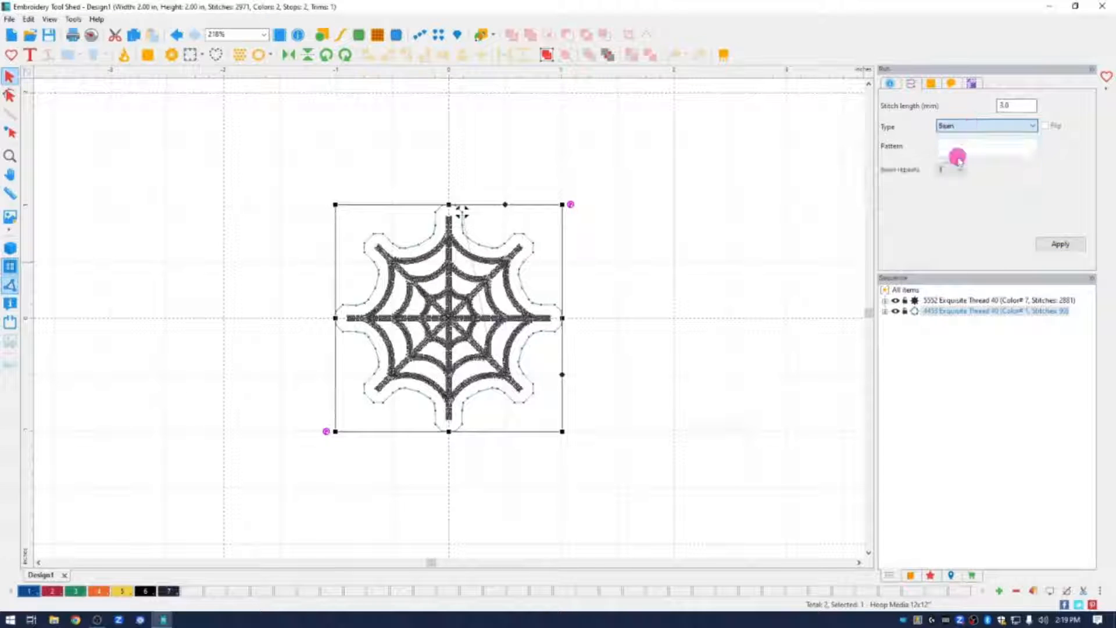
{"action": "left_click", "coordinate": [1058, 244]}
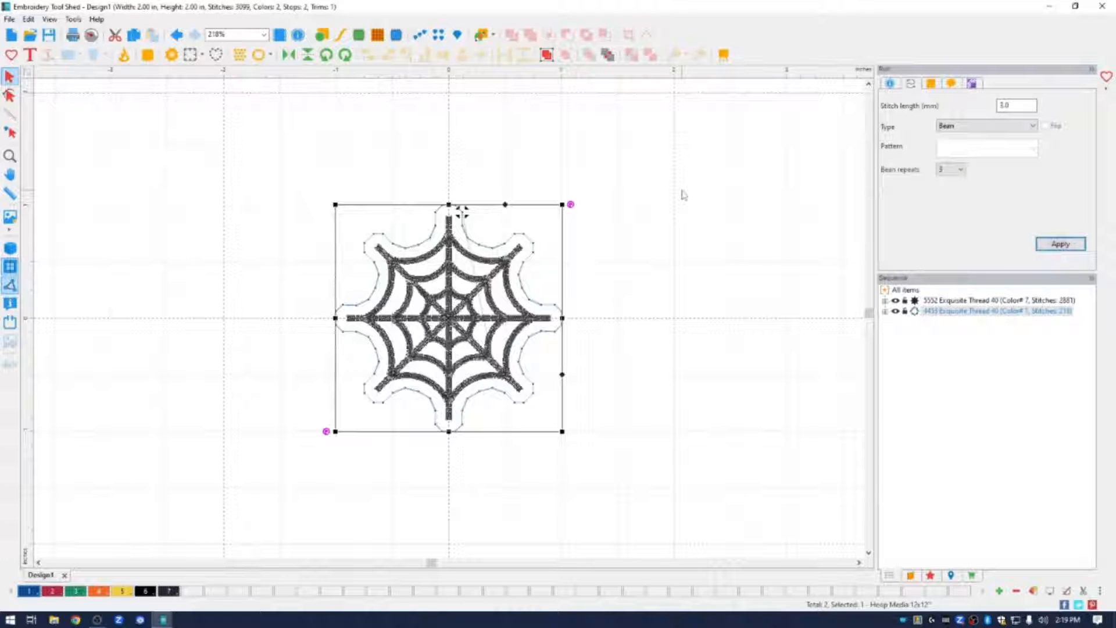
{"action": "left_click", "coordinate": [683, 195]}
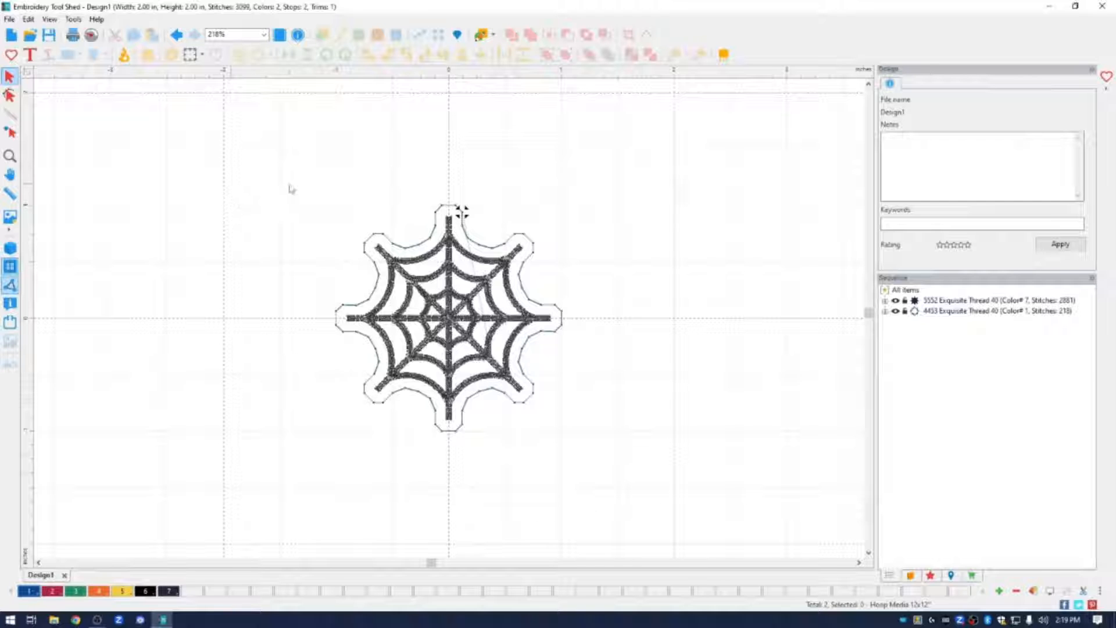
- Delete the spider web with its outline and insert the Jack O Lantern craft shape from the Halloween category
{"action": "left_click_drag", "start_coordinate": [290, 189], "coordinate": [621, 491]}
{"action": "key", "text": "Delete"}
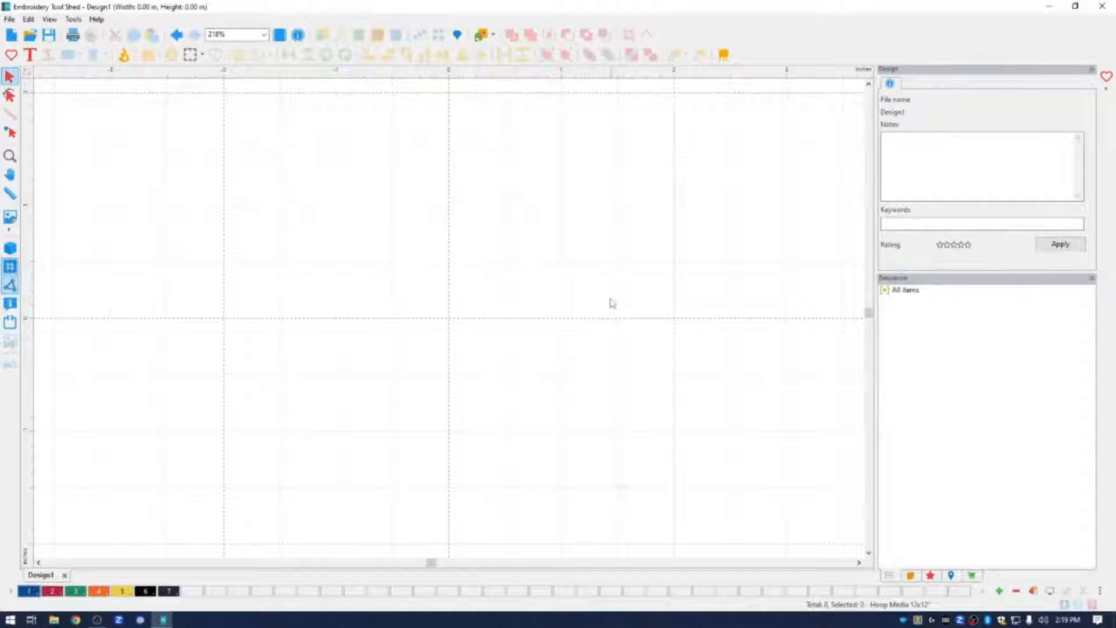
{"action": "left_click", "coordinate": [11, 55]}
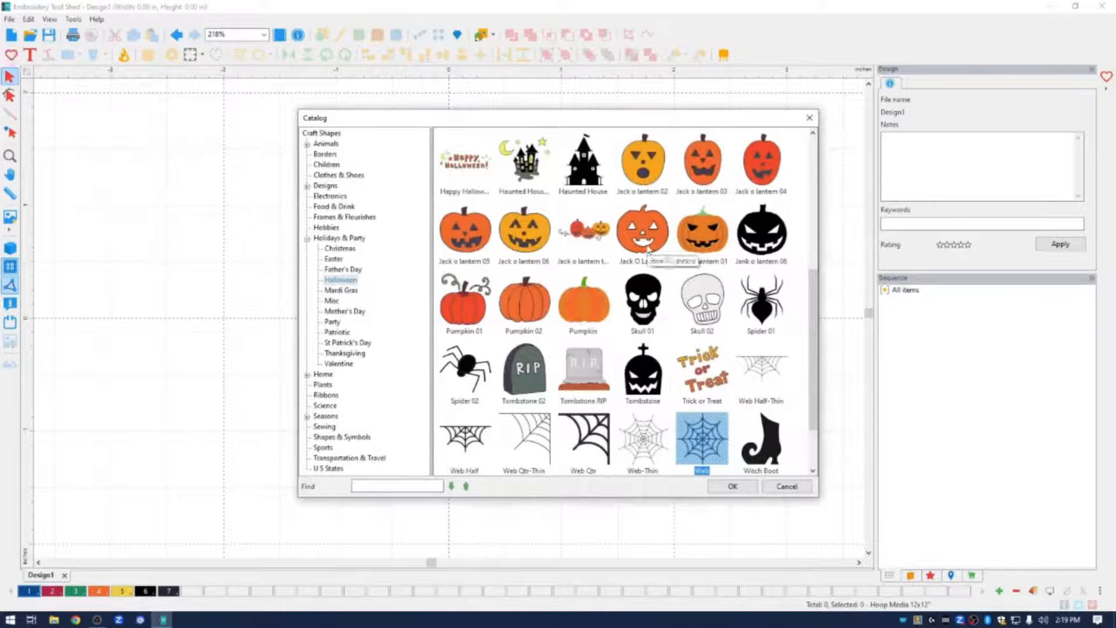
{"action": "left_click", "coordinate": [647, 248]}
{"action": "left_click", "coordinate": [741, 486]}
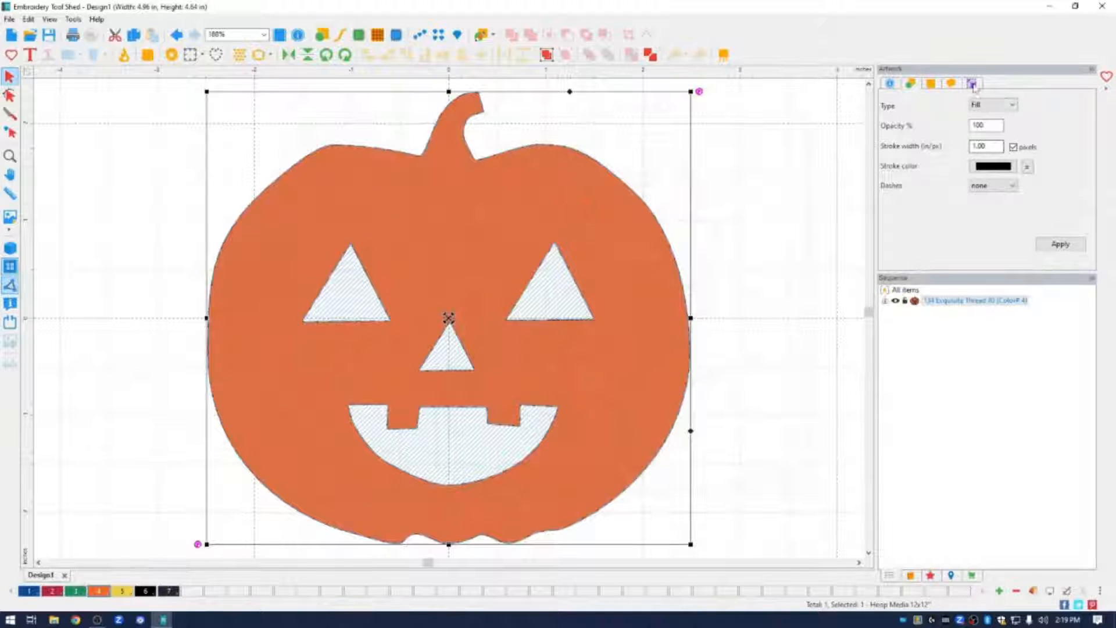
- Resize the jack-o'-lantern proportionally to a width of 2 in and check its layout in the cutter preview
{"action": "left_click", "coordinate": [972, 84]}
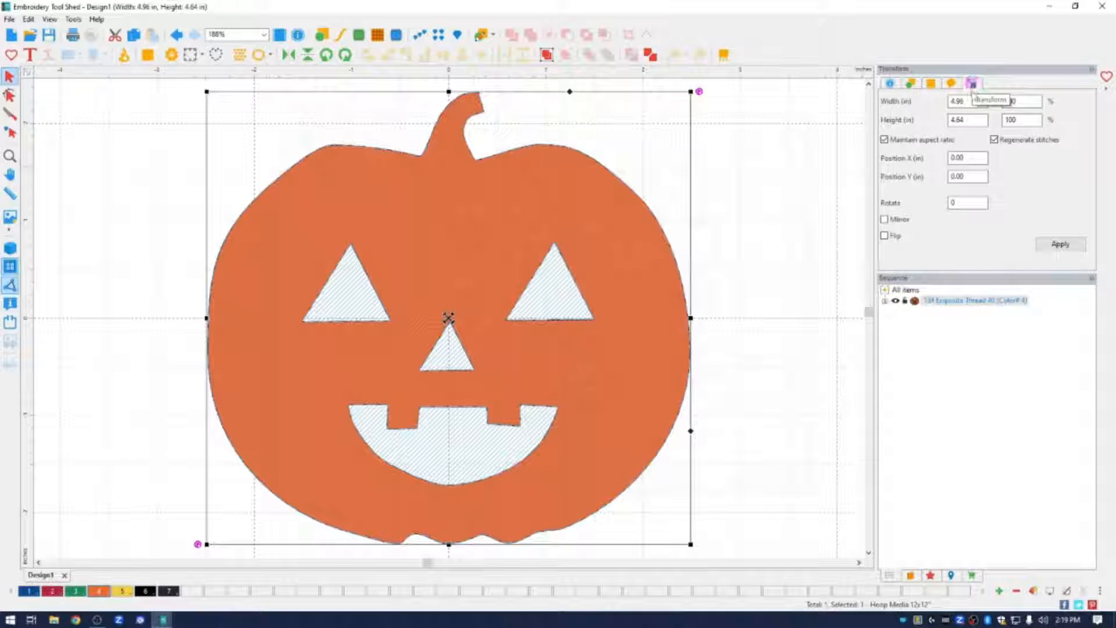
{"action": "left_click_drag", "start_coordinate": [980, 102], "coordinate": [915, 103]}
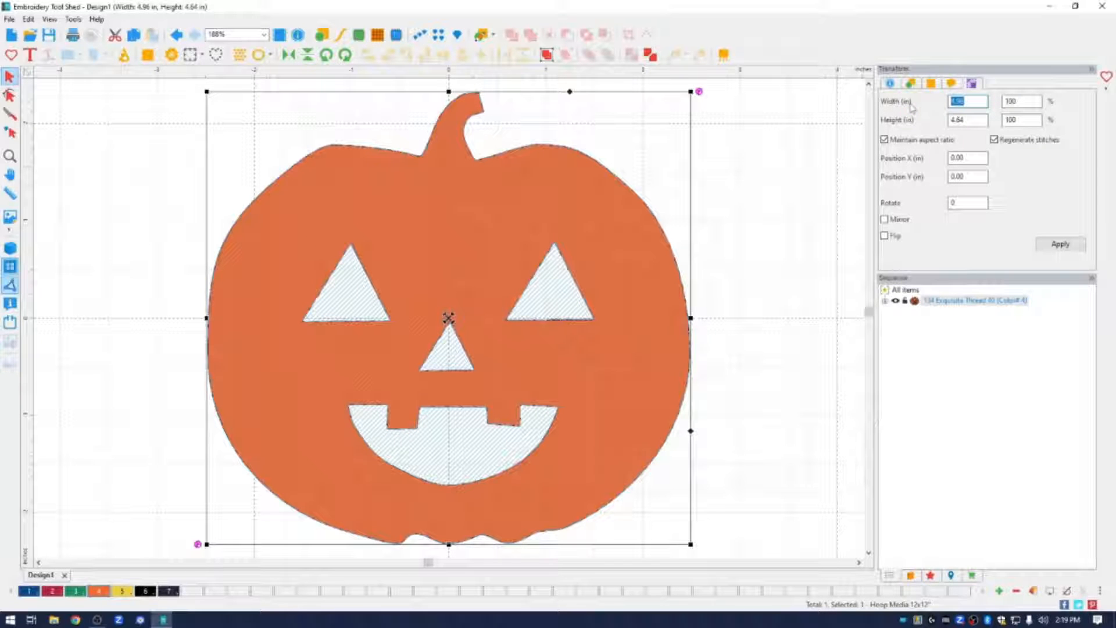
{"action": "type", "text": "2"}
{"action": "left_click", "coordinate": [1060, 244]}
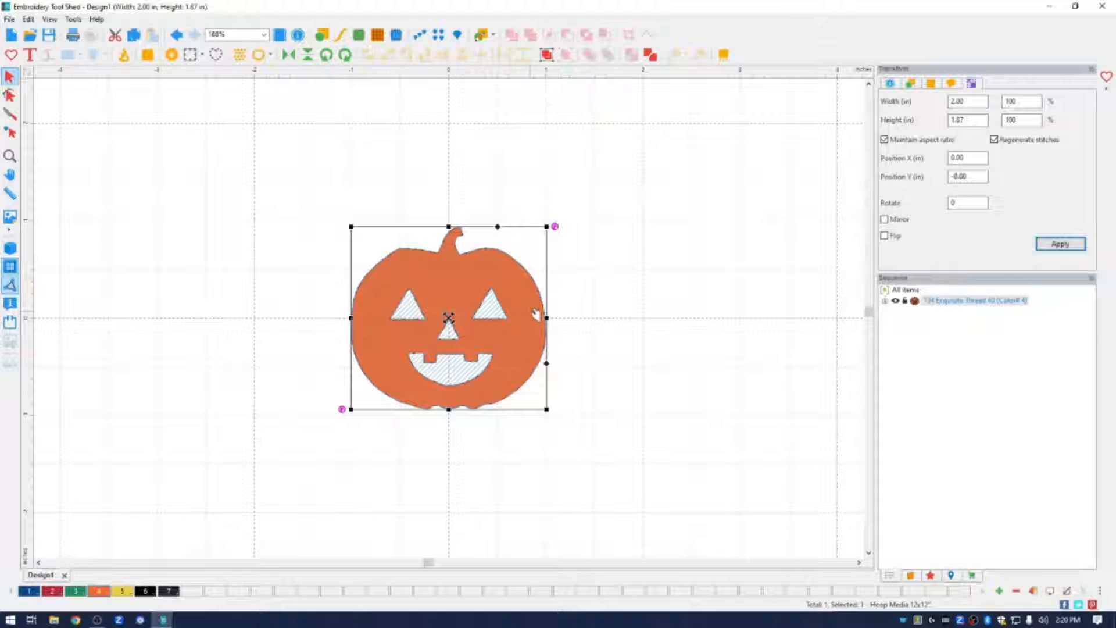
{"action": "left_click", "coordinate": [172, 56]}
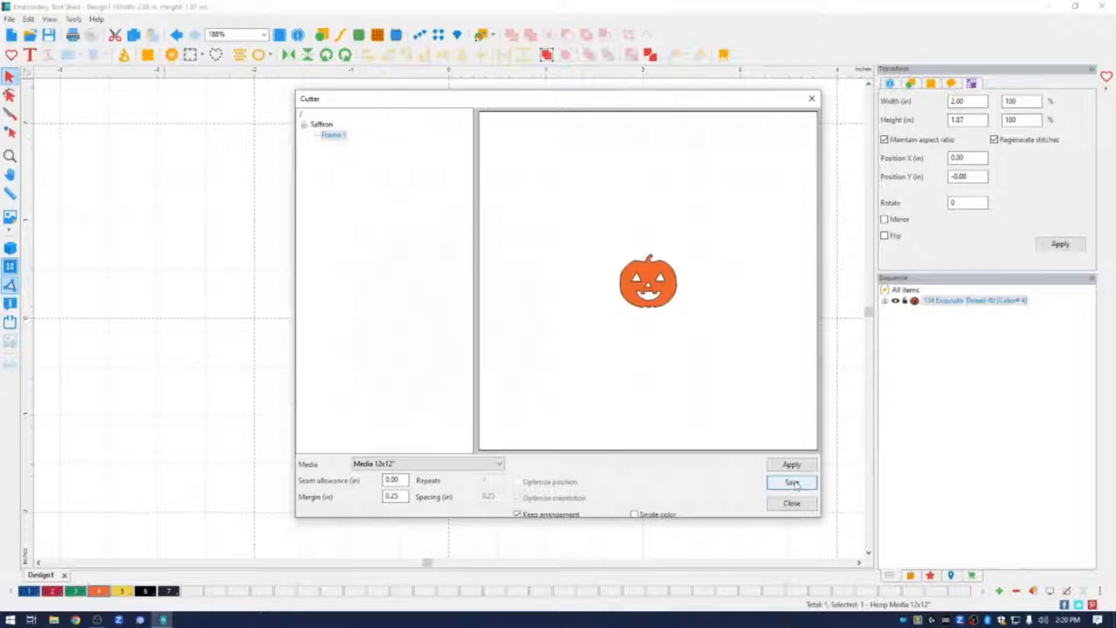
{"action": "left_click", "coordinate": [813, 98]}
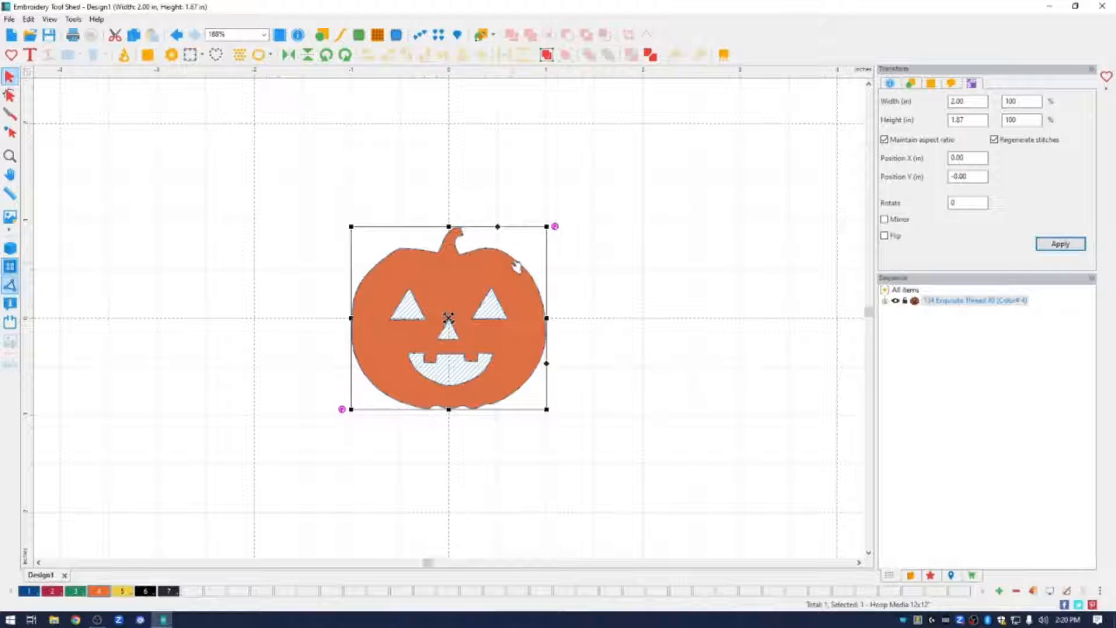
- Create an outline around the jack-o'-lantern at a distance of 0.10 in with round joins
{"action": "right_click", "coordinate": [516, 266]}
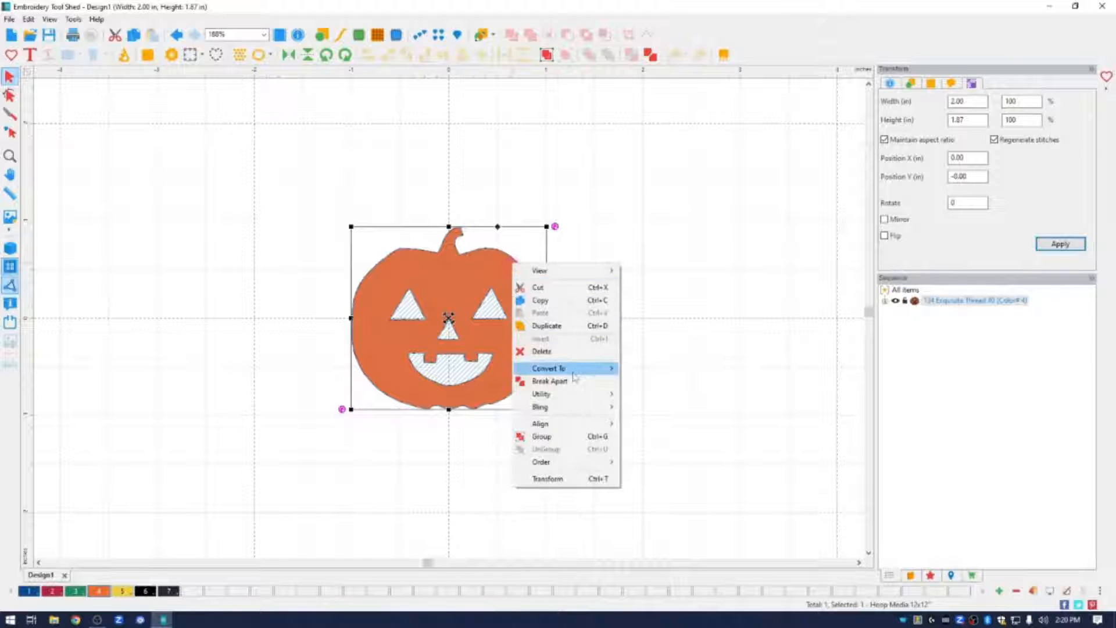
{"action": "mouse_move", "coordinate": [573, 394]}
{"action": "left_click", "coordinate": [666, 392]}
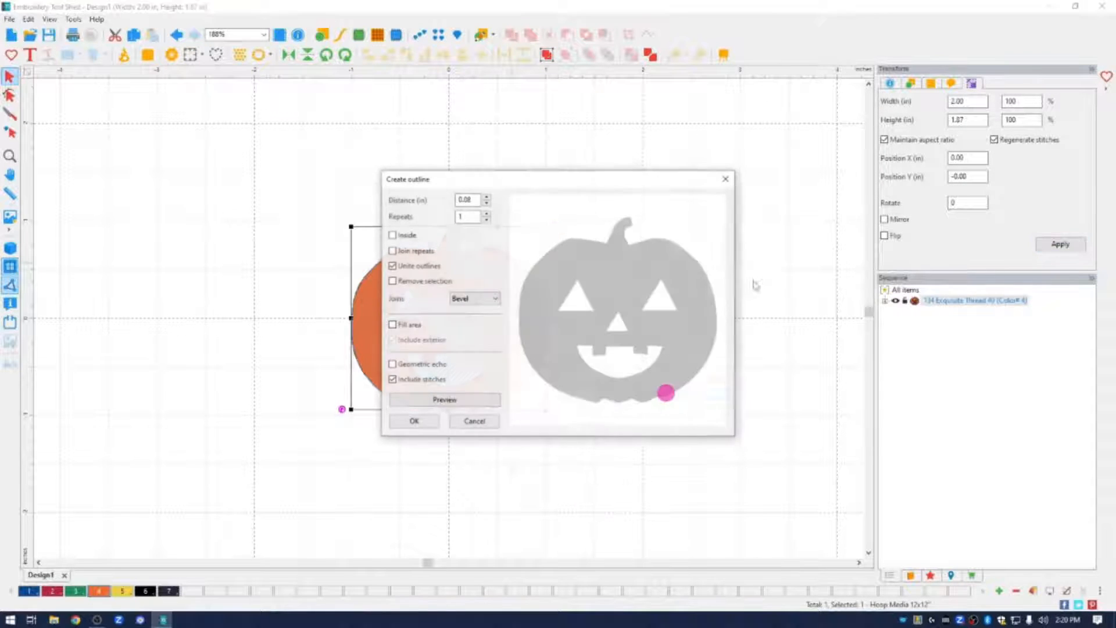
{"action": "left_click", "coordinate": [487, 199]}
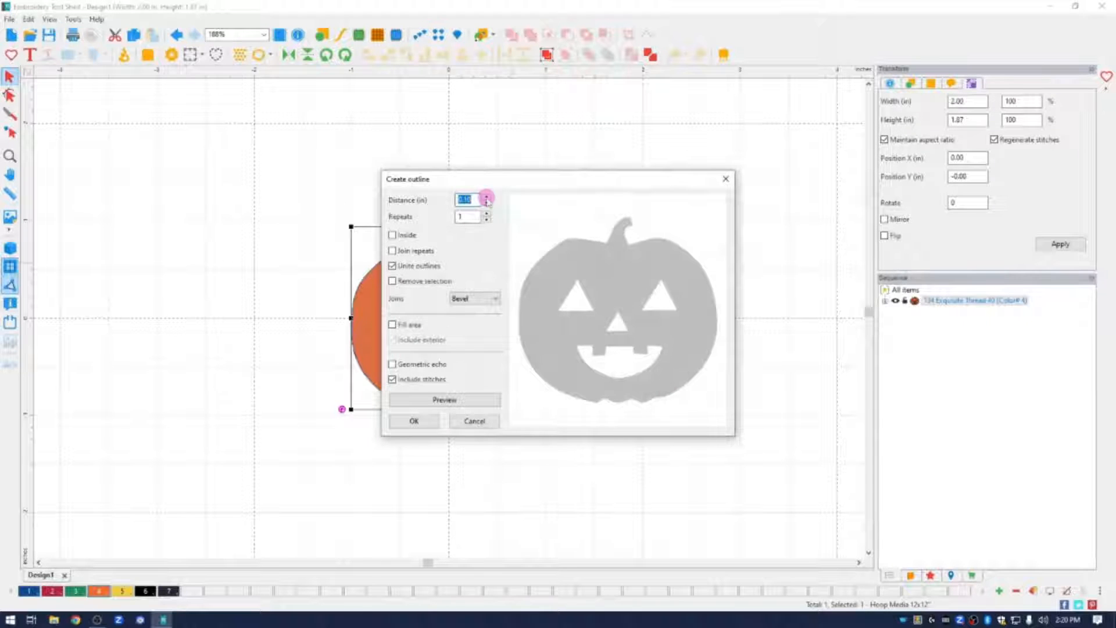
{"action": "left_click", "coordinate": [468, 299]}
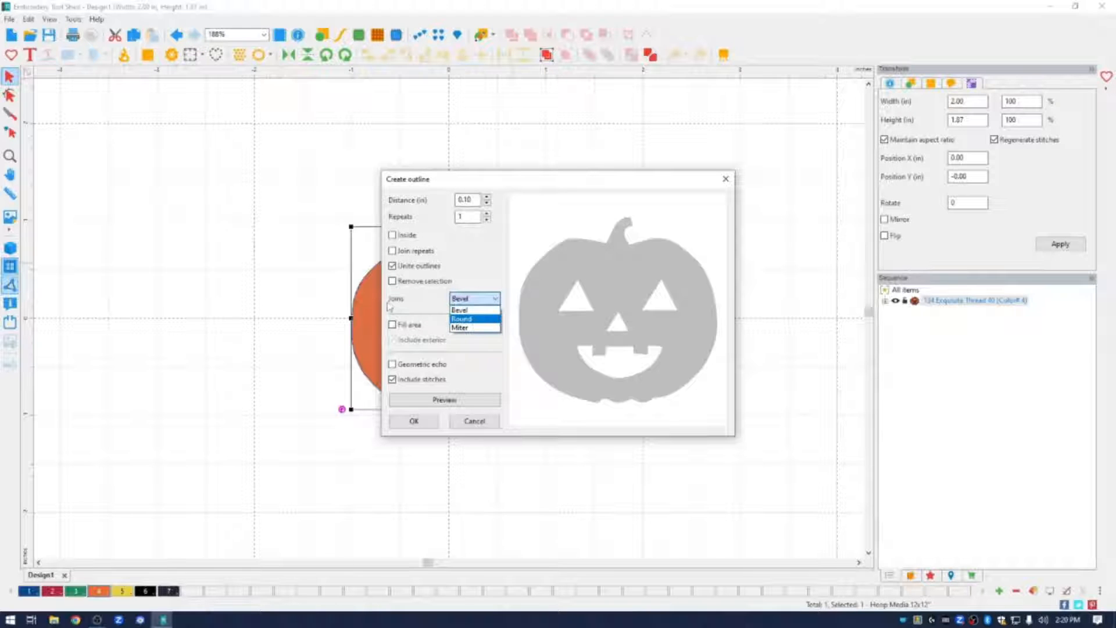
{"action": "left_click", "coordinate": [474, 319]}
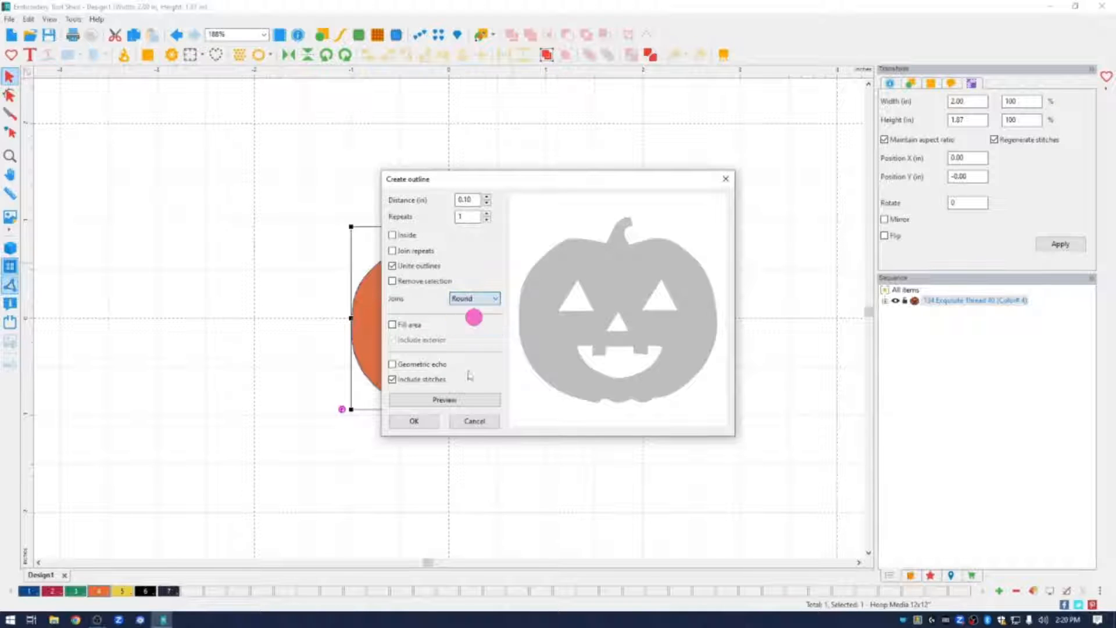
{"action": "left_click", "coordinate": [428, 425]}
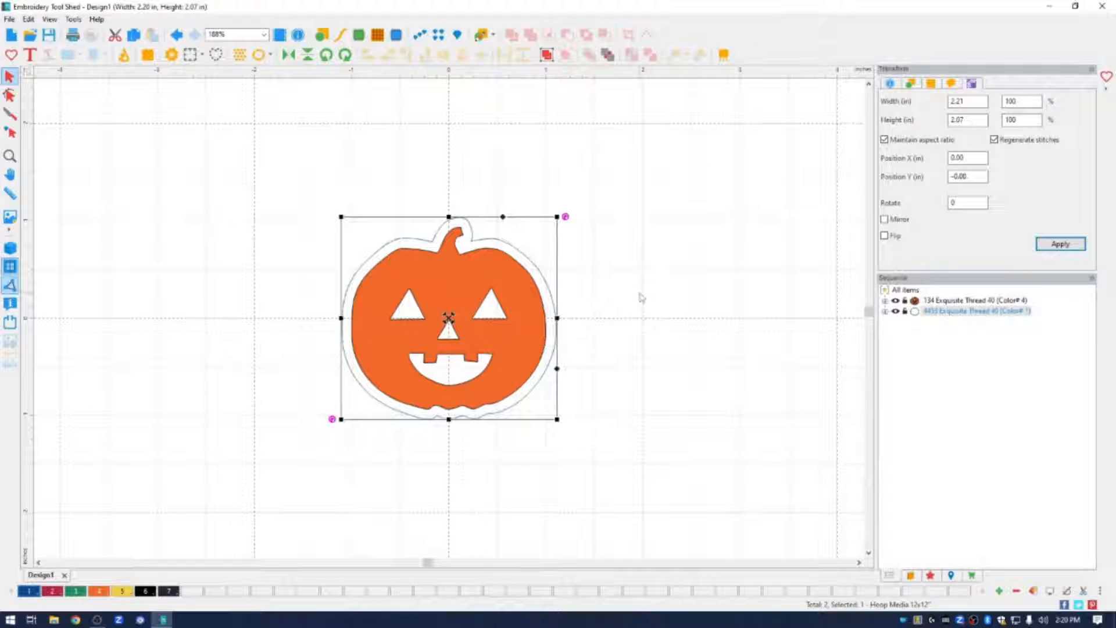
- Convert the jack-o'-lantern's outline to a run stitch and set its type to Bean
{"action": "right_click", "coordinate": [558, 320]}
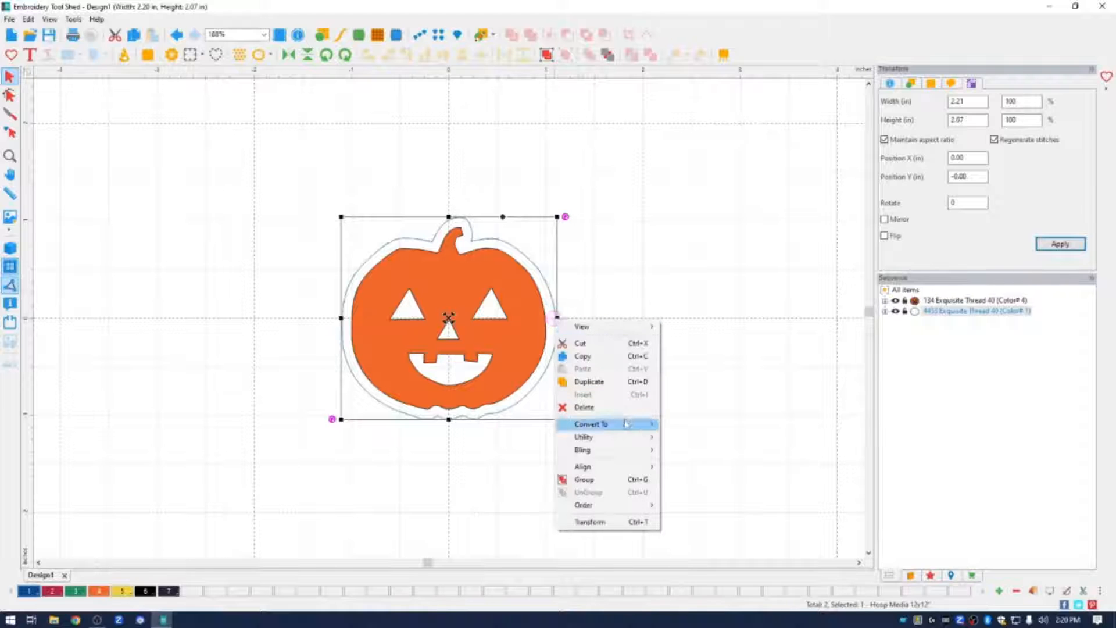
{"action": "mouse_move", "coordinate": [626, 423]}
{"action": "left_click", "coordinate": [721, 426]}
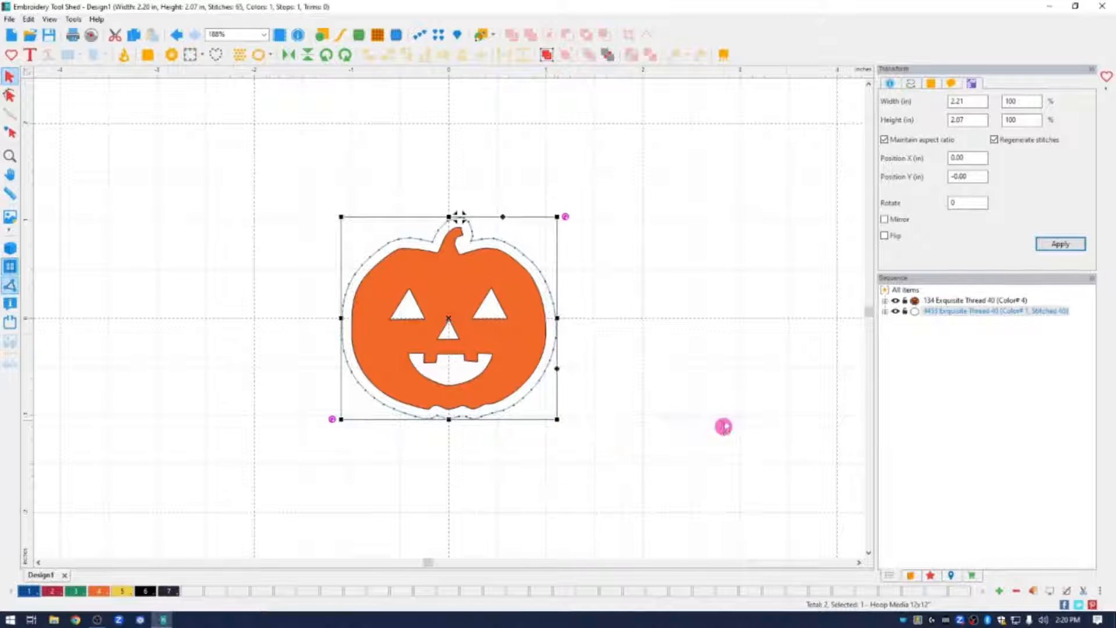
{"action": "left_click", "coordinate": [912, 84]}
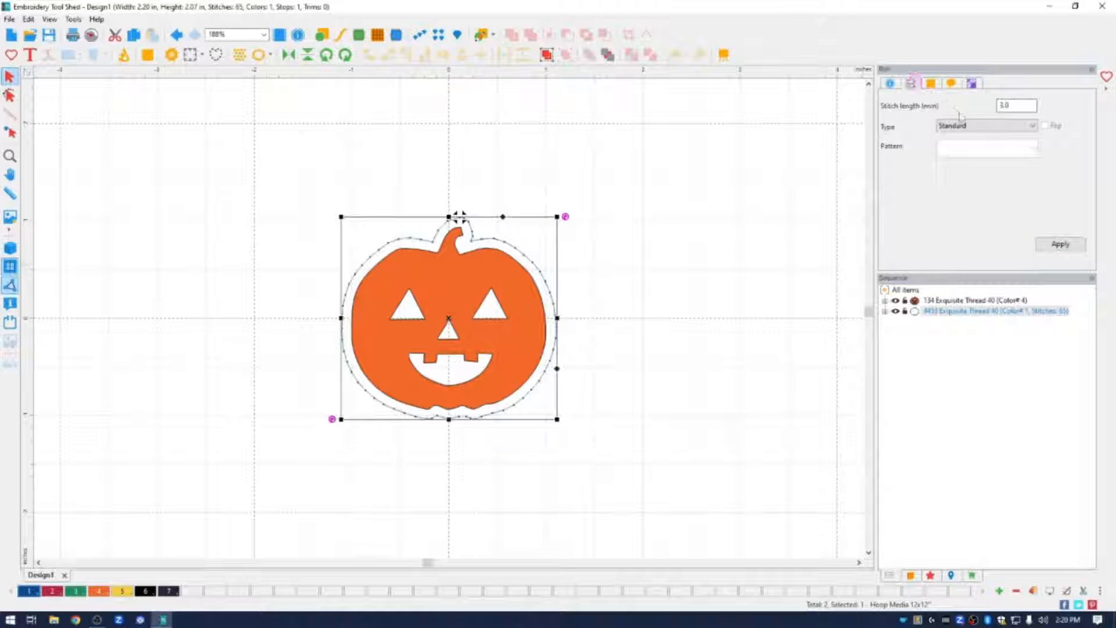
{"action": "left_click", "coordinate": [907, 126]}
{"action": "left_click", "coordinate": [997, 126]}
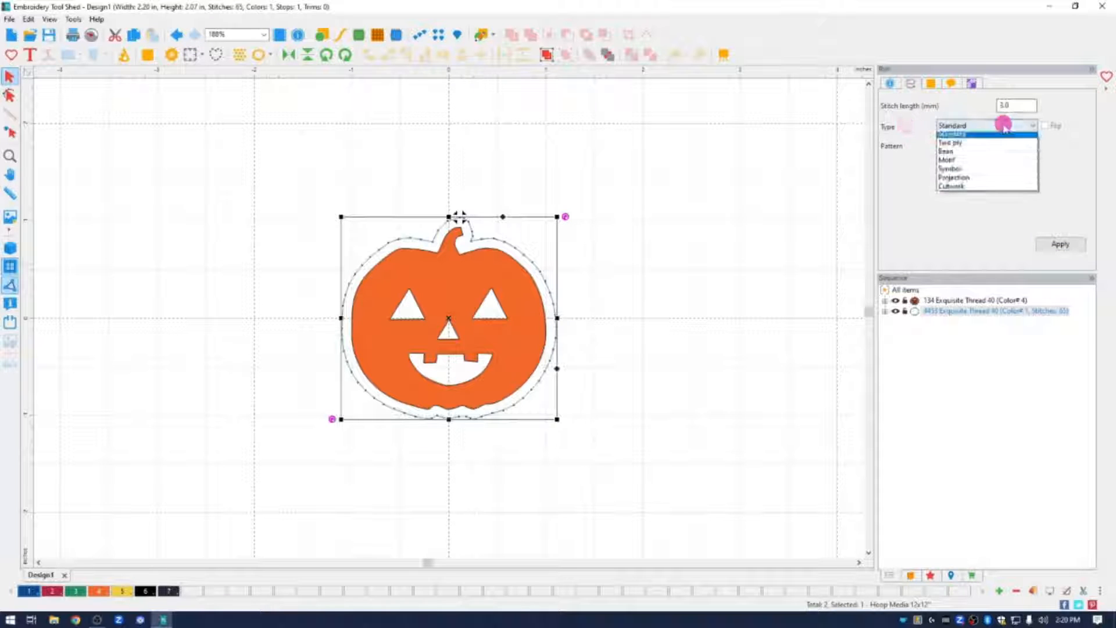
{"action": "left_click", "coordinate": [992, 156]}
{"action": "left_click", "coordinate": [1060, 244]}
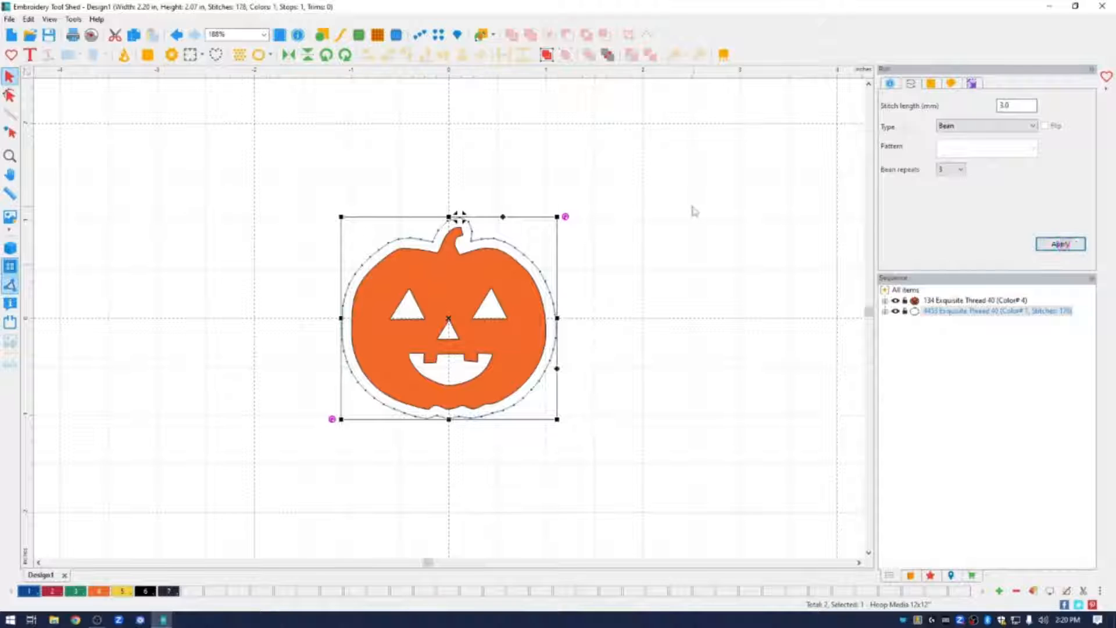